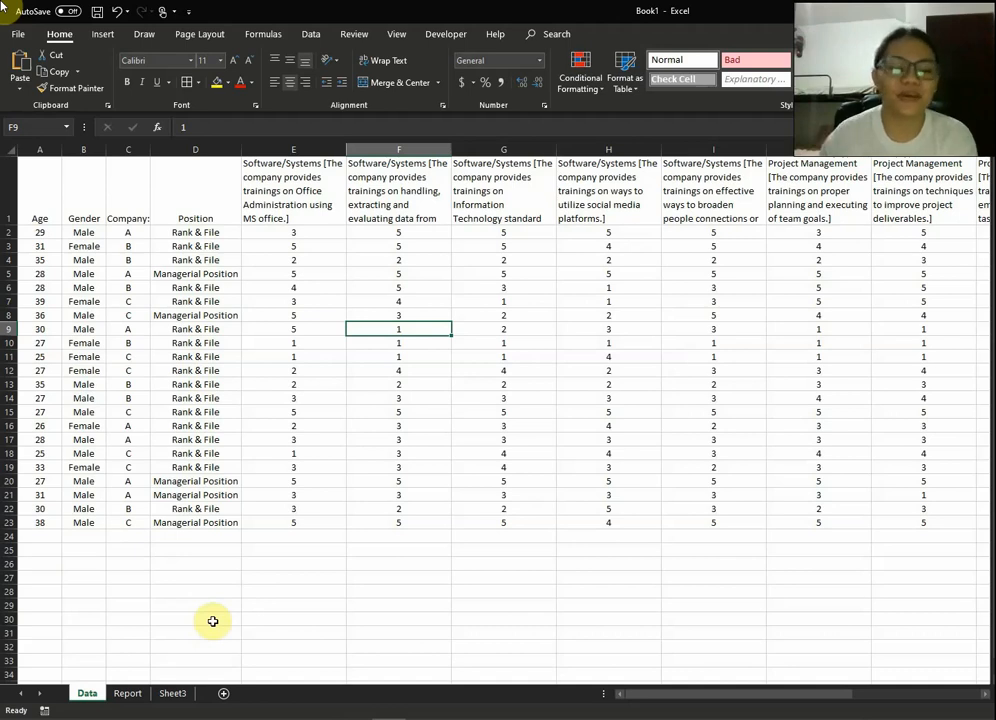
- On the Report sheet, clear the totals in the Gender and Position tables and all counts in the Age table
{"action": "left_click", "coordinate": [128, 693]}
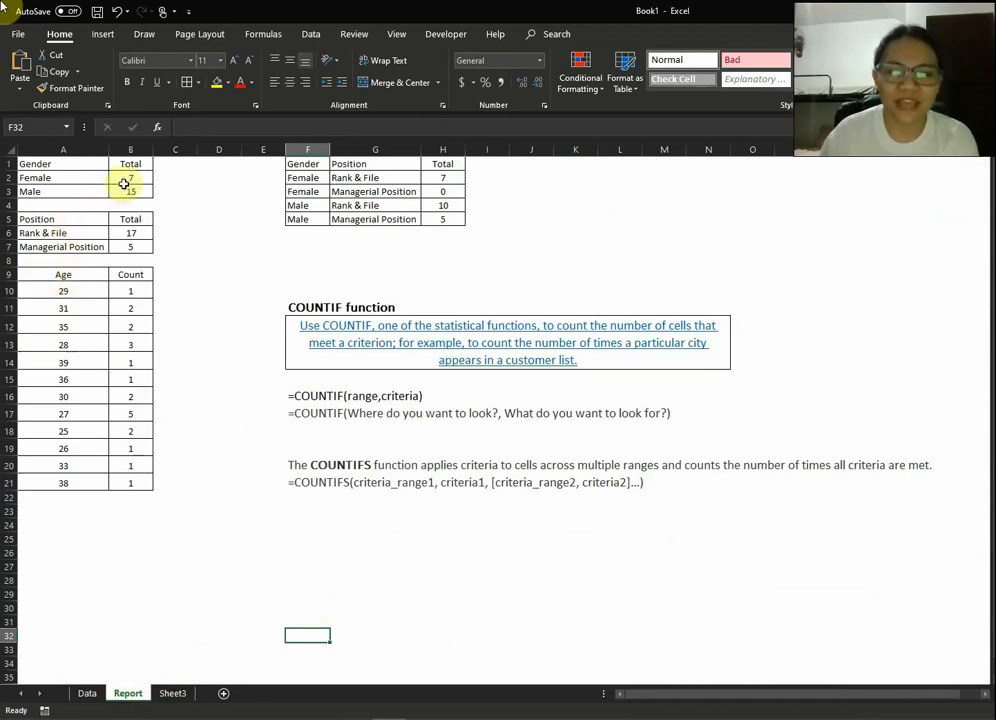
{"action": "left_click", "coordinate": [185, 484]}
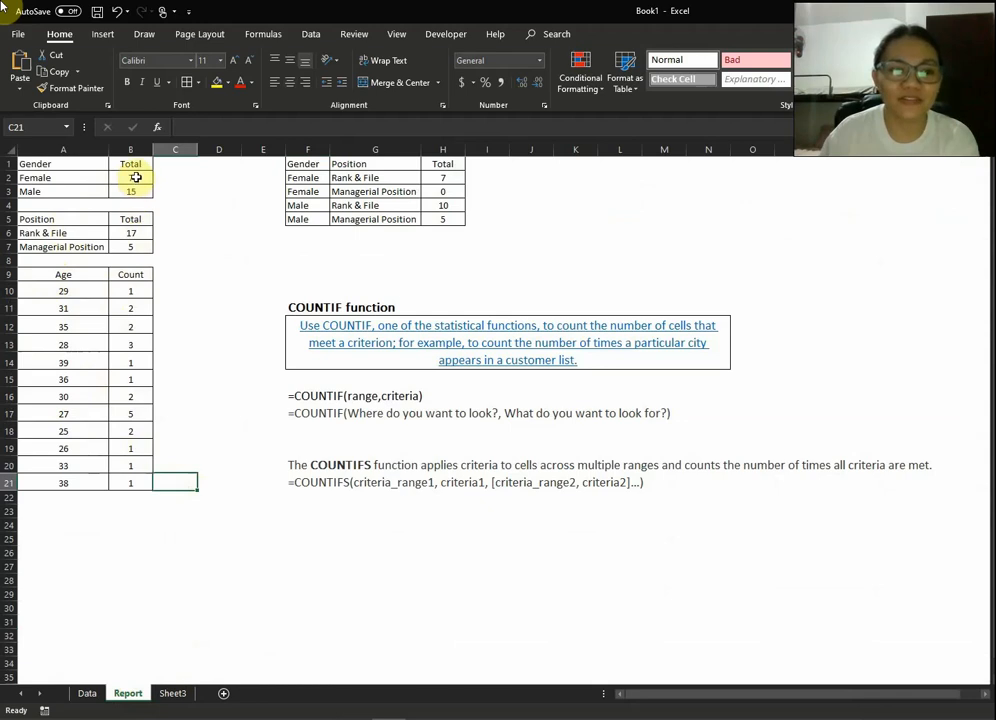
{"action": "left_click_drag", "start_coordinate": [138, 291], "coordinate": [138, 483]}
{"action": "left_click", "coordinate": [205, 343]}
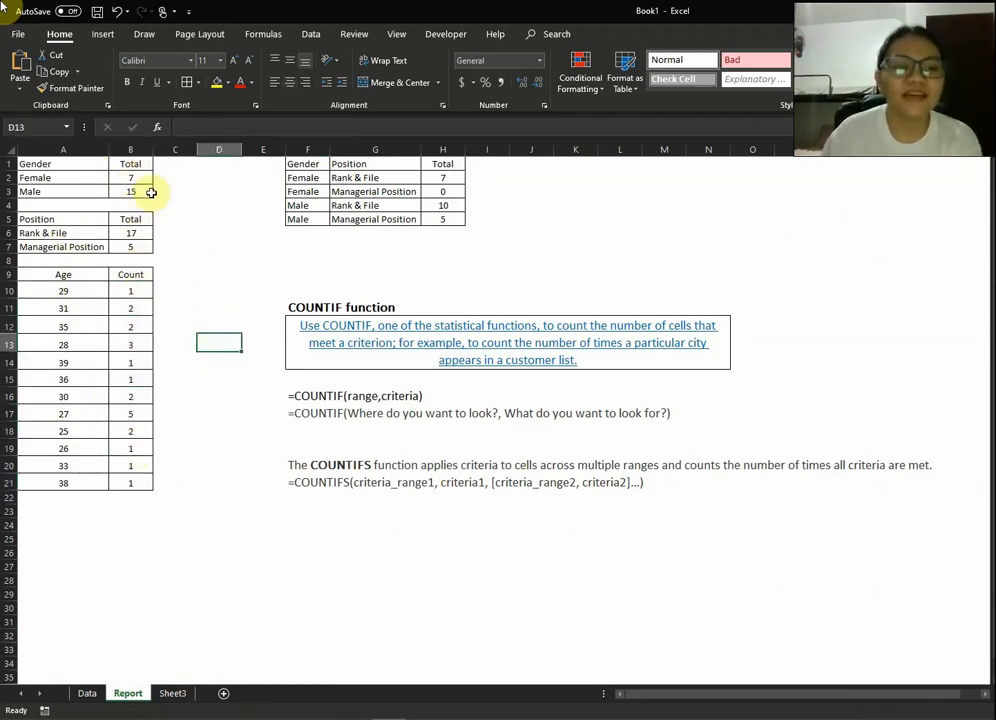
{"action": "left_click_drag", "start_coordinate": [138, 176], "coordinate": [138, 246]}
{"action": "key", "text": "Delete"}
{"action": "key", "text": "Delete"}
{"action": "left_click_drag", "start_coordinate": [142, 291], "coordinate": [131, 469]}
{"action": "key", "text": "Delete"}
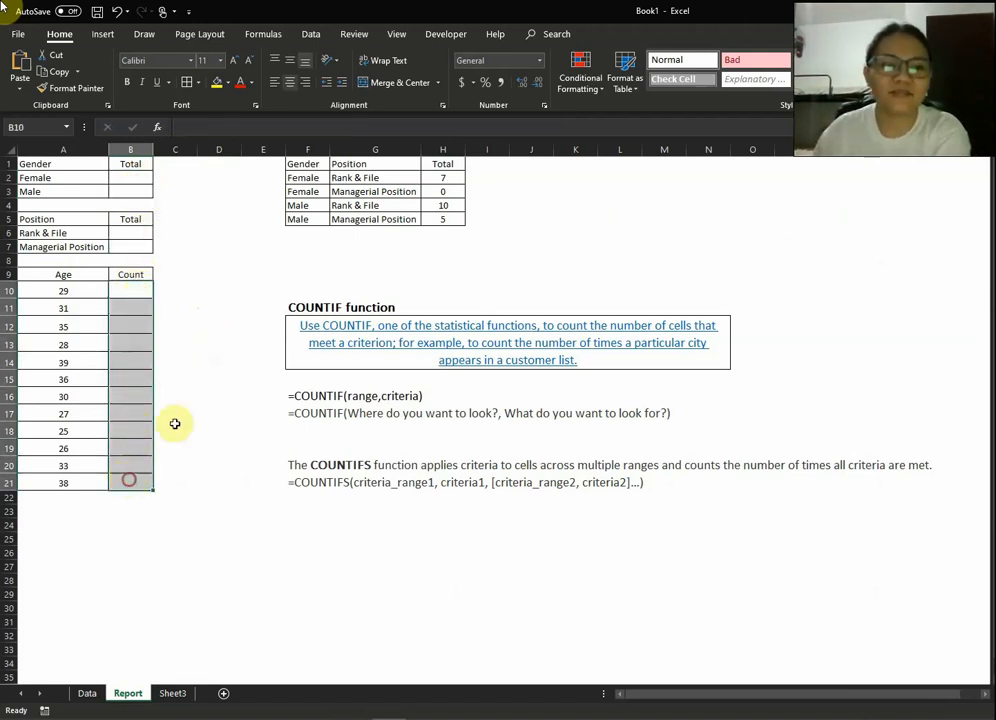
- Clear the totals in H2:H5 of the combined Gender and Position table
{"action": "left_click", "coordinate": [445, 180]}
{"action": "left_click_drag", "start_coordinate": [445, 180], "coordinate": [444, 214]}
{"action": "key", "text": "Delete"}
{"action": "left_click", "coordinate": [260, 245]}
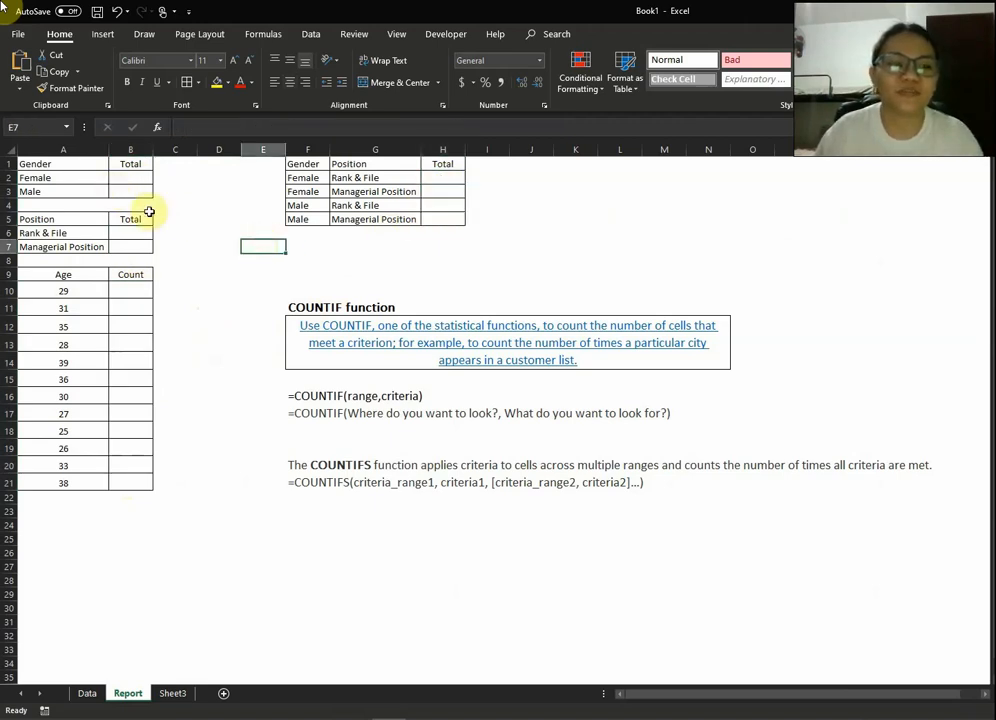
- Examine the empty Gender and Position totals on the Report sheet and the Gender column on the Data sheet
{"action": "left_click", "coordinate": [84, 191]}
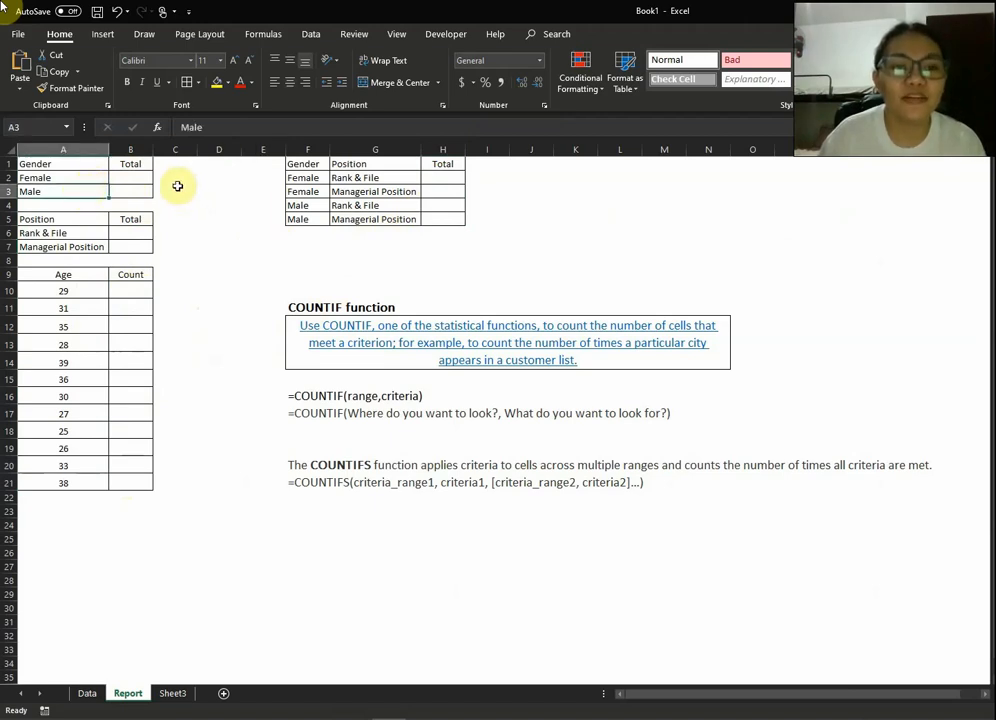
{"action": "left_click", "coordinate": [132, 240]}
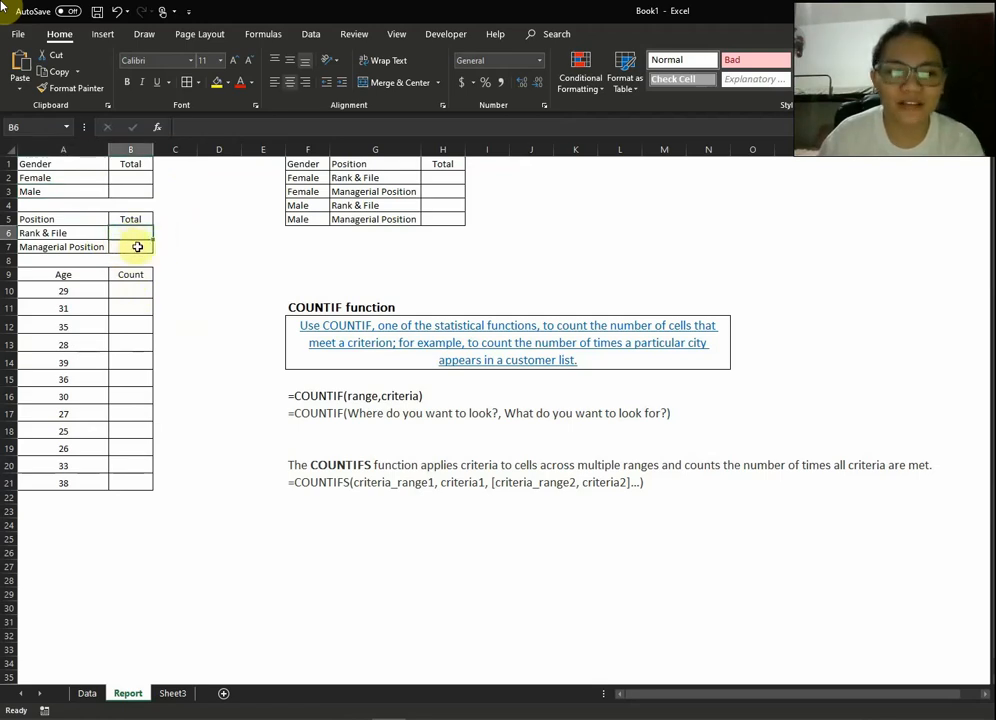
{"action": "left_click", "coordinate": [137, 246]}
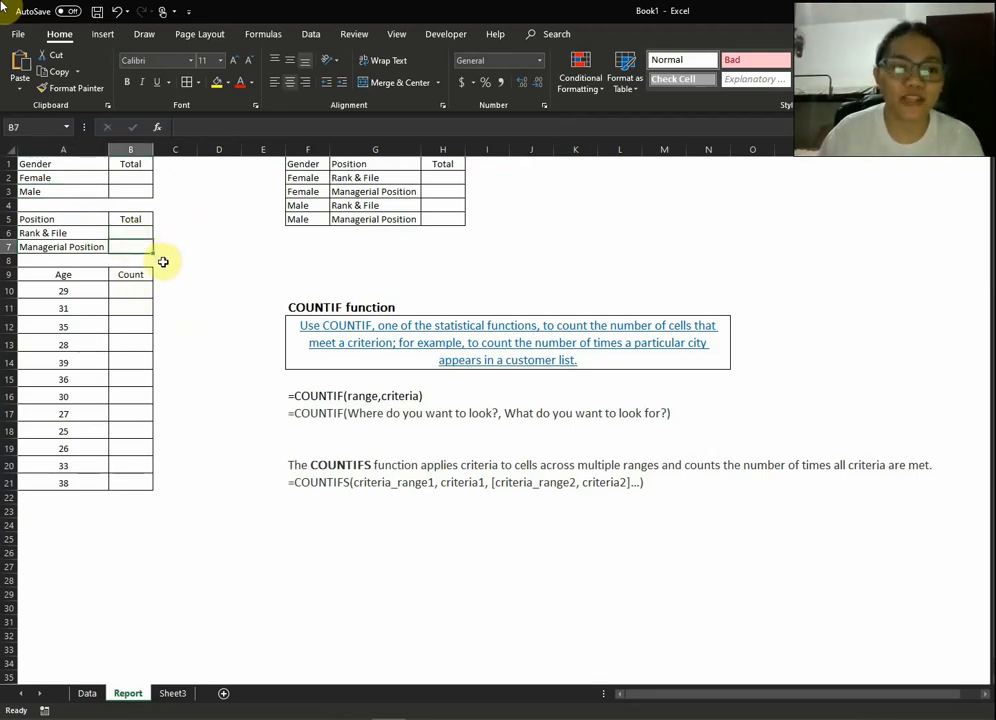
{"action": "left_click", "coordinate": [226, 248]}
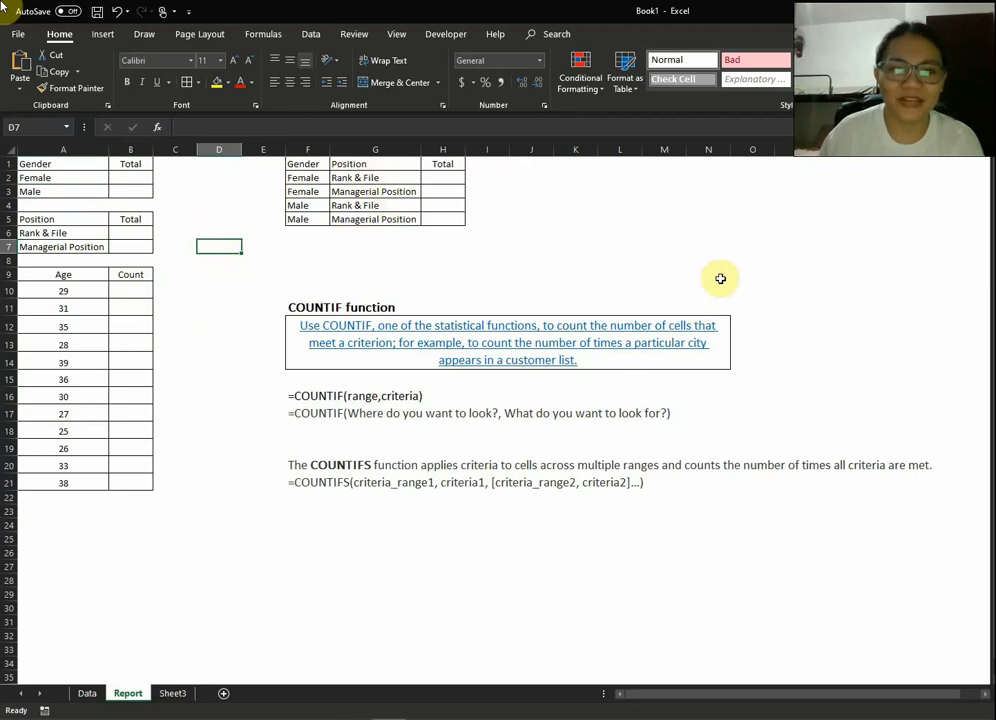
{"action": "left_click", "coordinate": [443, 447]}
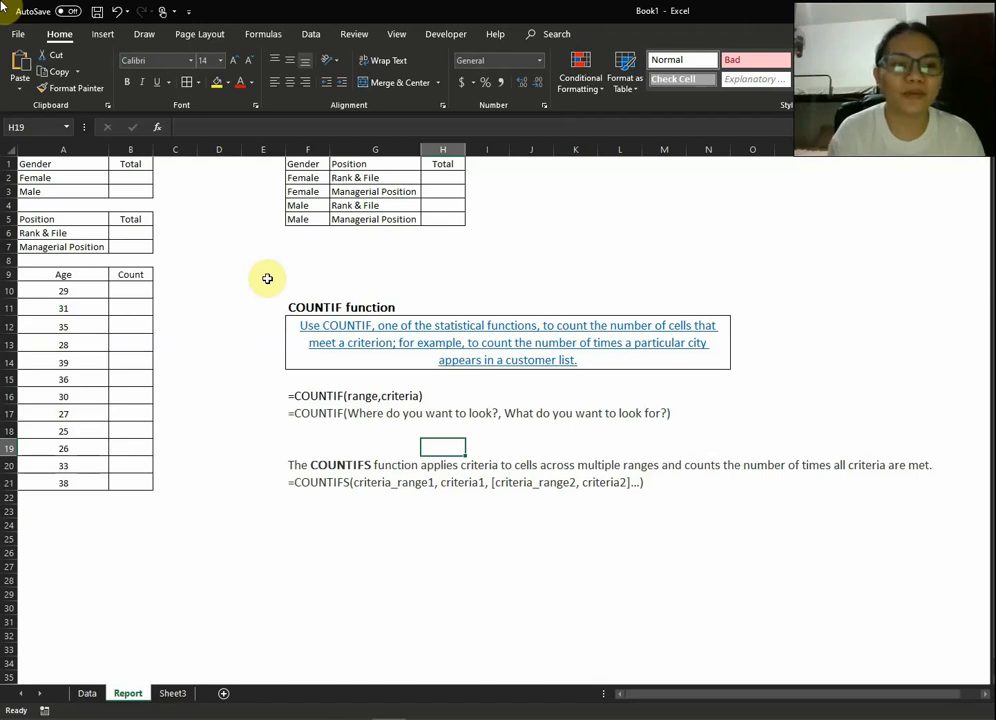
{"action": "left_click", "coordinate": [69, 178]}
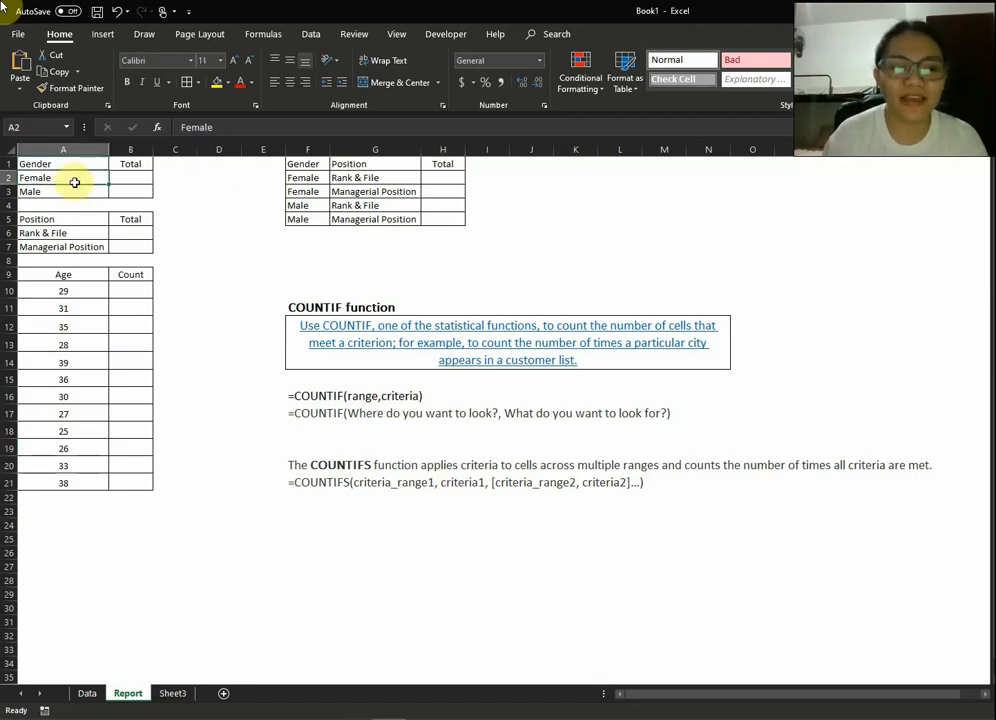
{"action": "left_click", "coordinate": [76, 193]}
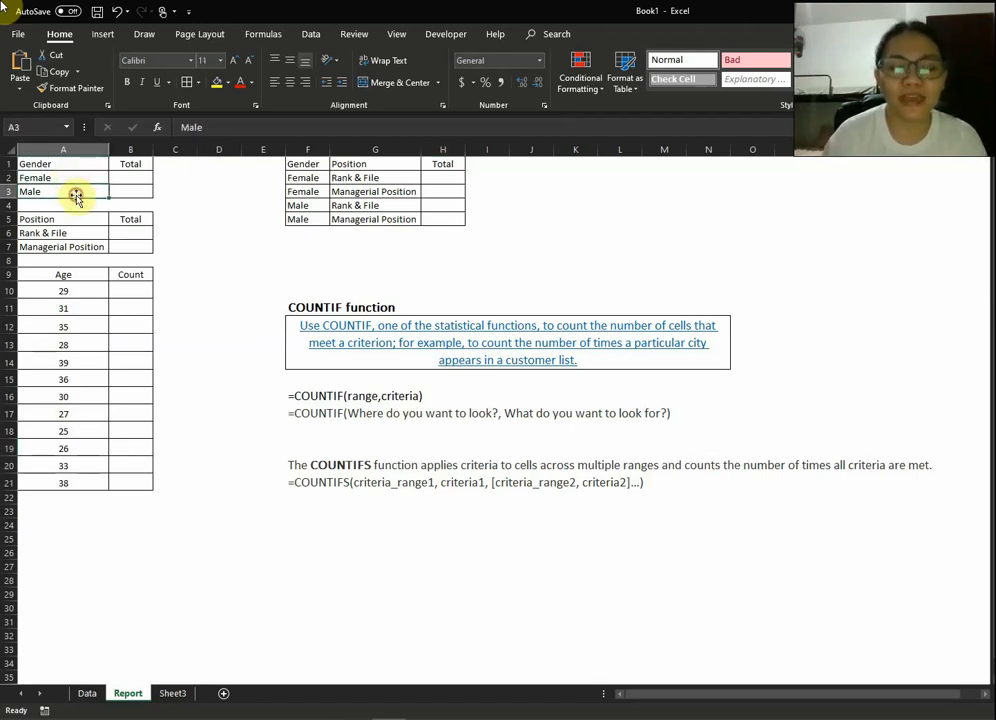
{"action": "left_click", "coordinate": [88, 694]}
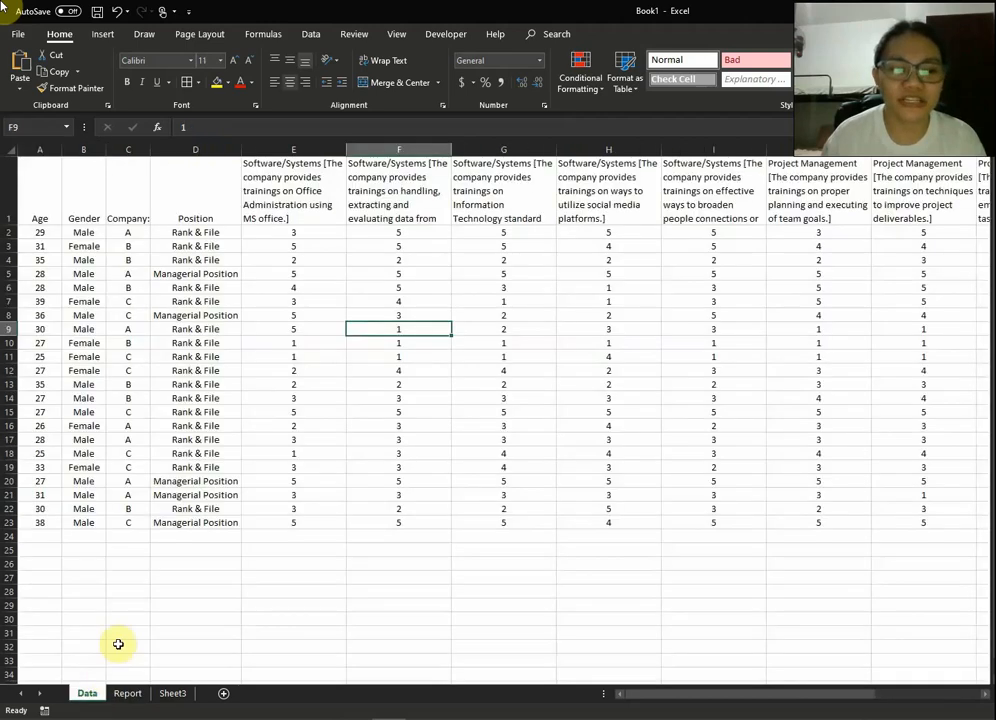
{"action": "left_click", "coordinate": [222, 302]}
{"action": "left_click", "coordinate": [96, 233]}
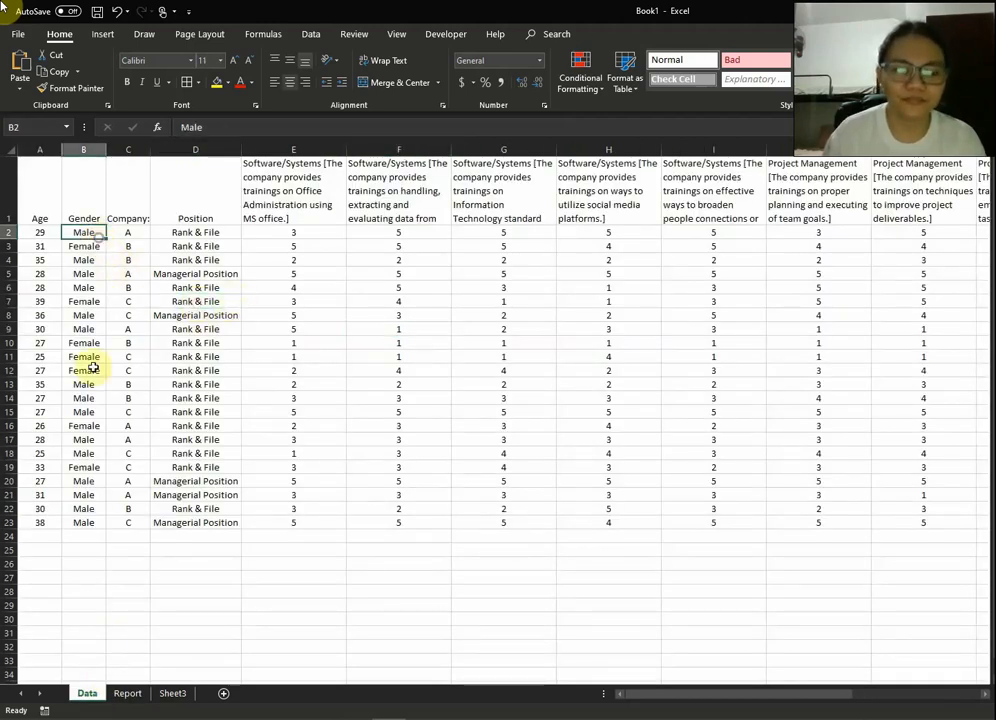
{"action": "left_click", "coordinate": [127, 693]}
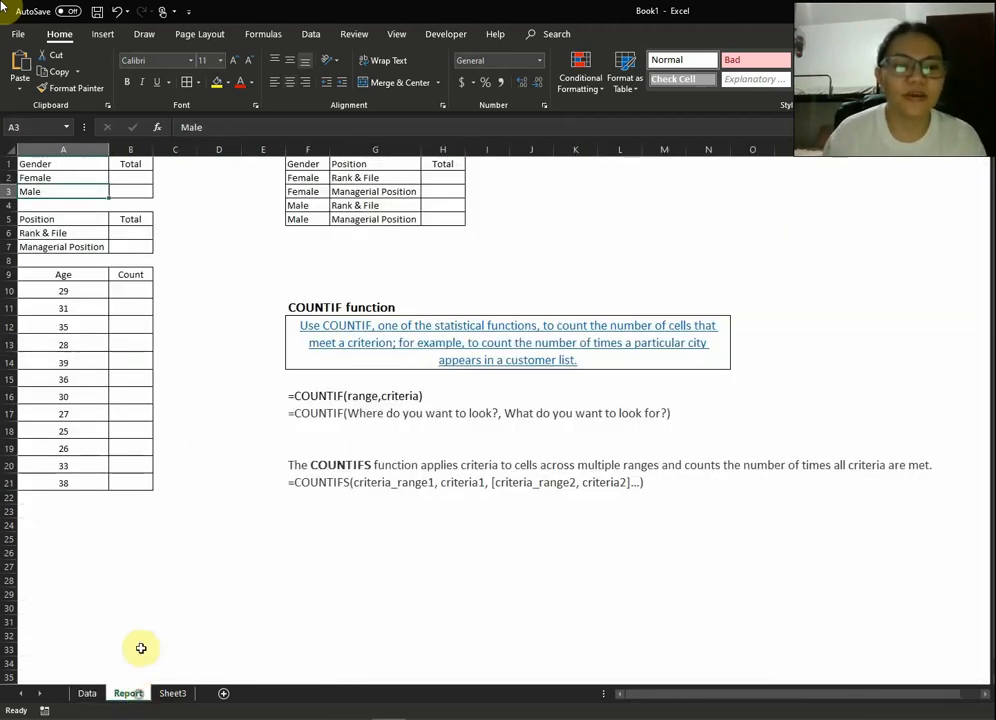
- Review the Position and Age categories to count and the COUNTIF and COUNTIFS notes on the Report sheet
{"action": "left_click", "coordinate": [77, 235]}
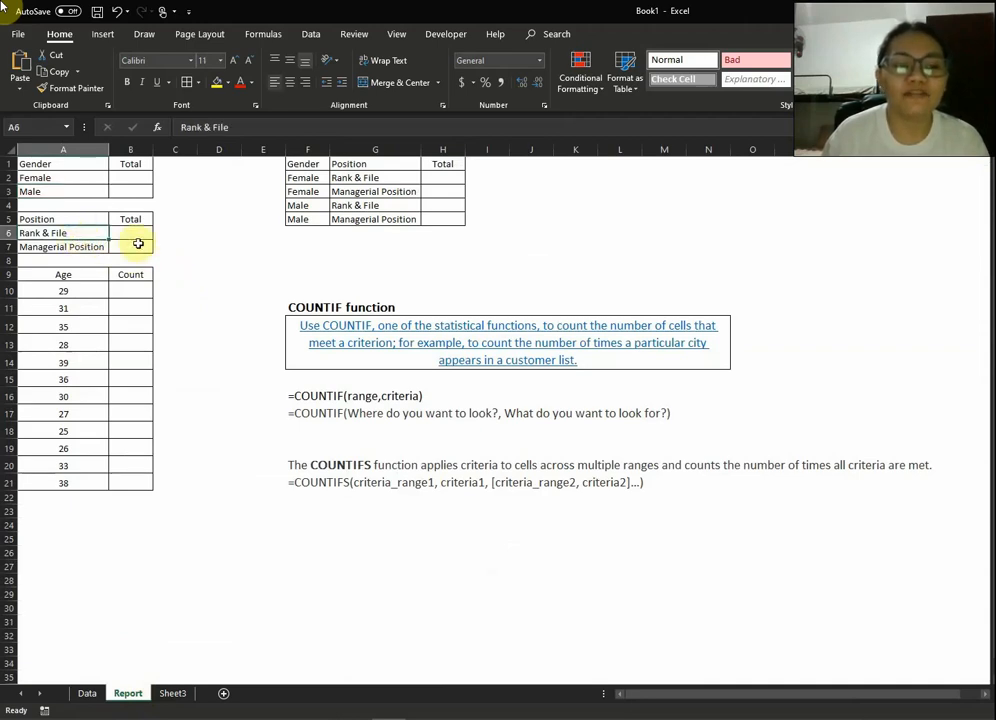
{"action": "left_click", "coordinate": [90, 247]}
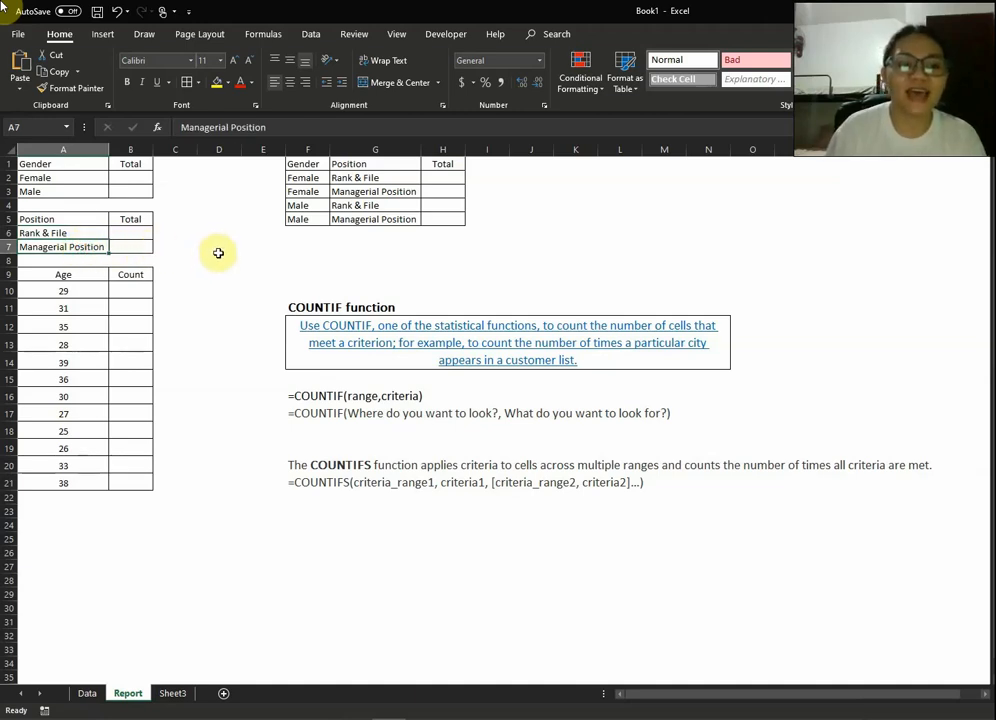
{"action": "left_click", "coordinate": [172, 290]}
{"action": "left_click", "coordinate": [89, 293]}
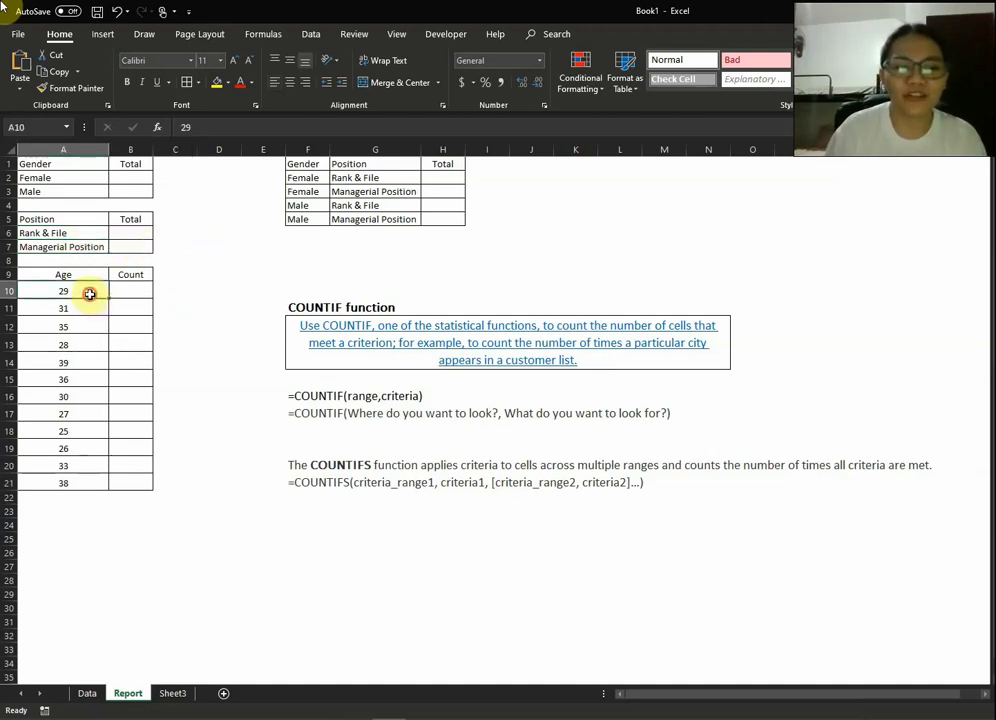
{"action": "left_click", "coordinate": [200, 262]}
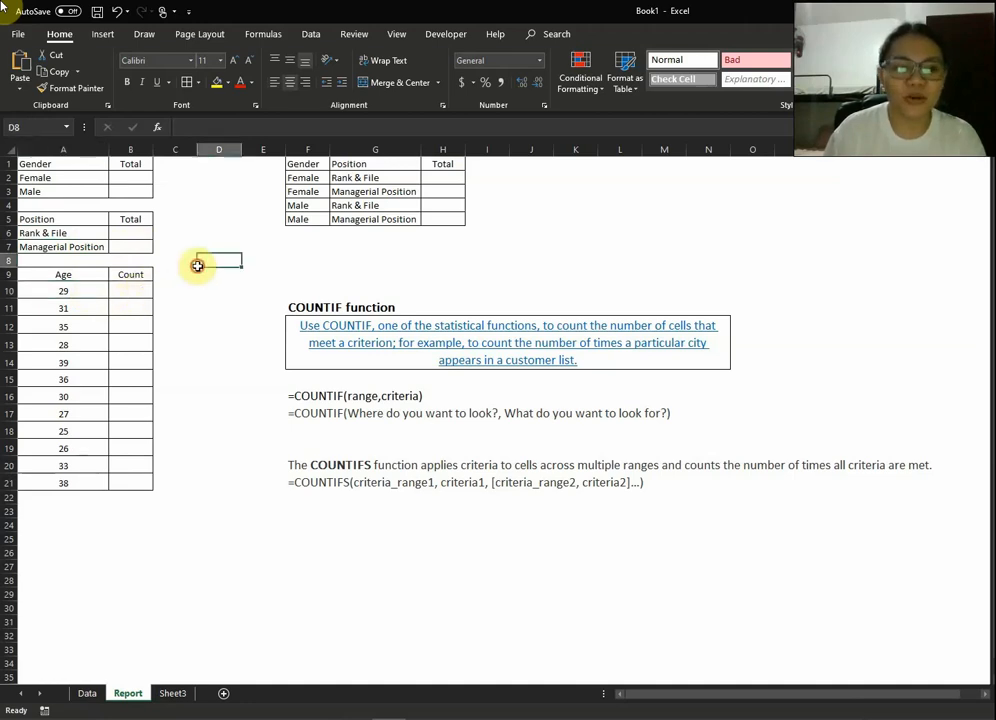
{"action": "left_click", "coordinate": [78, 291]}
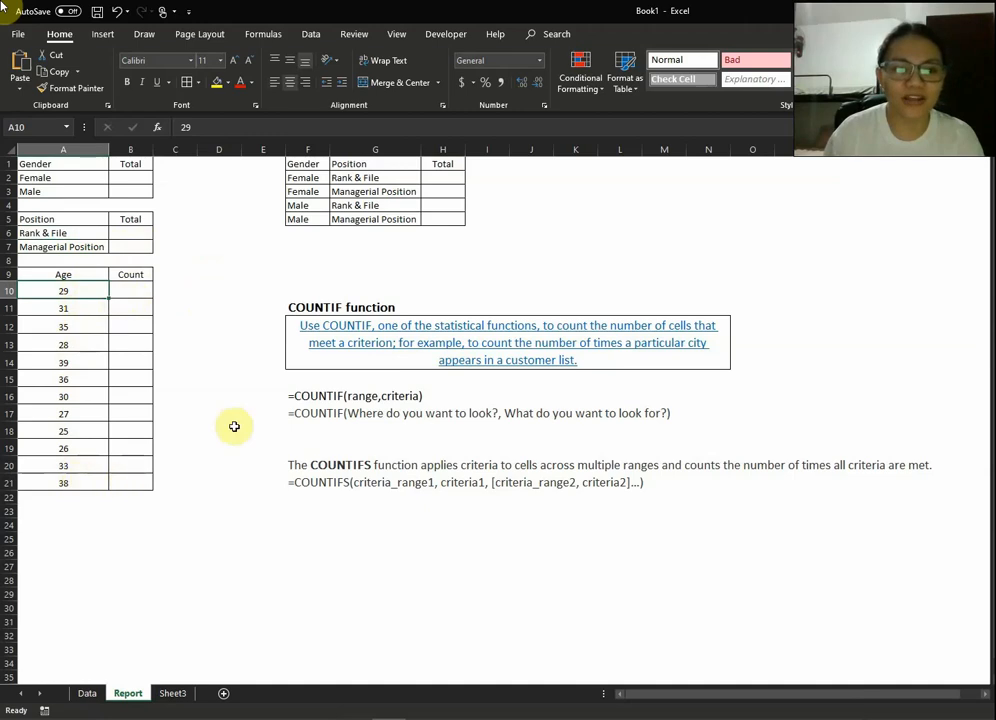
{"action": "left_click", "coordinate": [246, 247]}
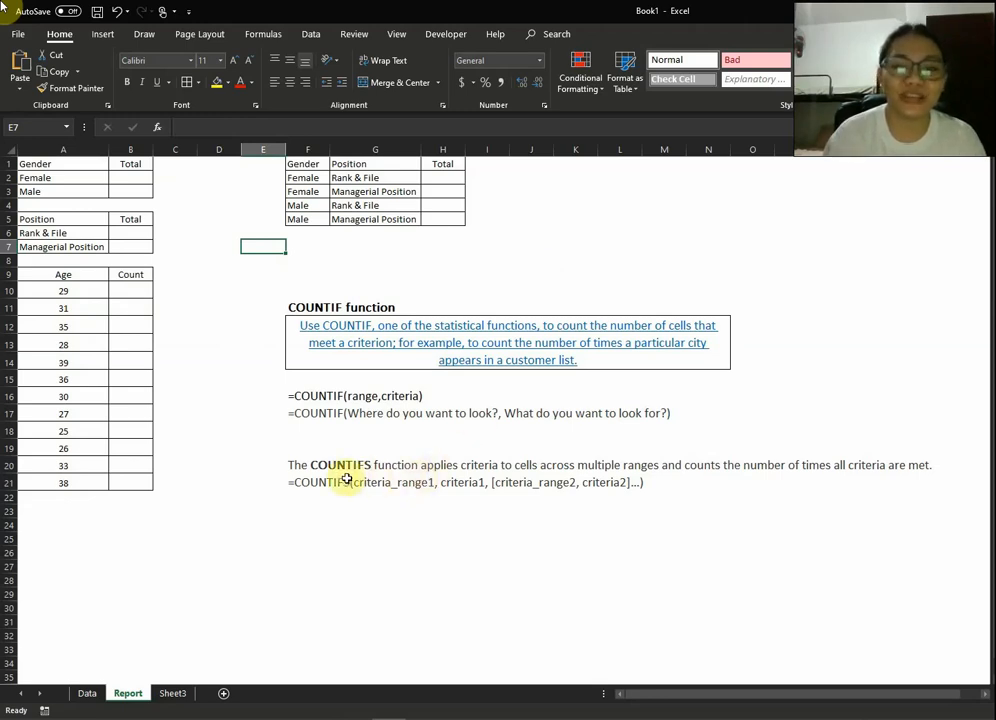
{"action": "left_click", "coordinate": [264, 309]}
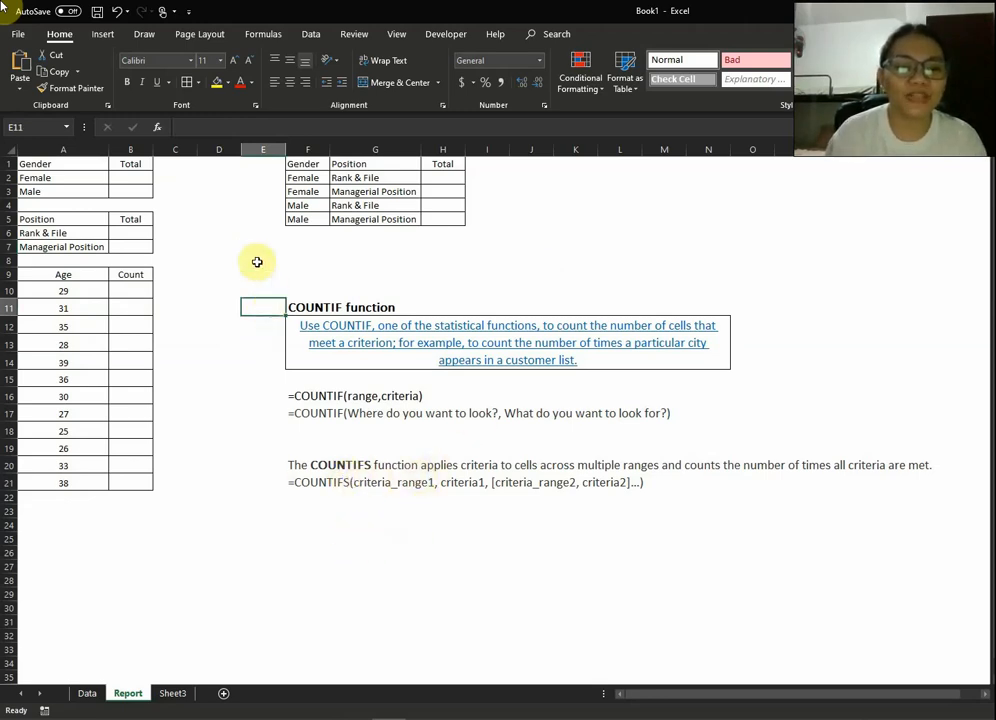
{"action": "left_click", "coordinate": [256, 259]}
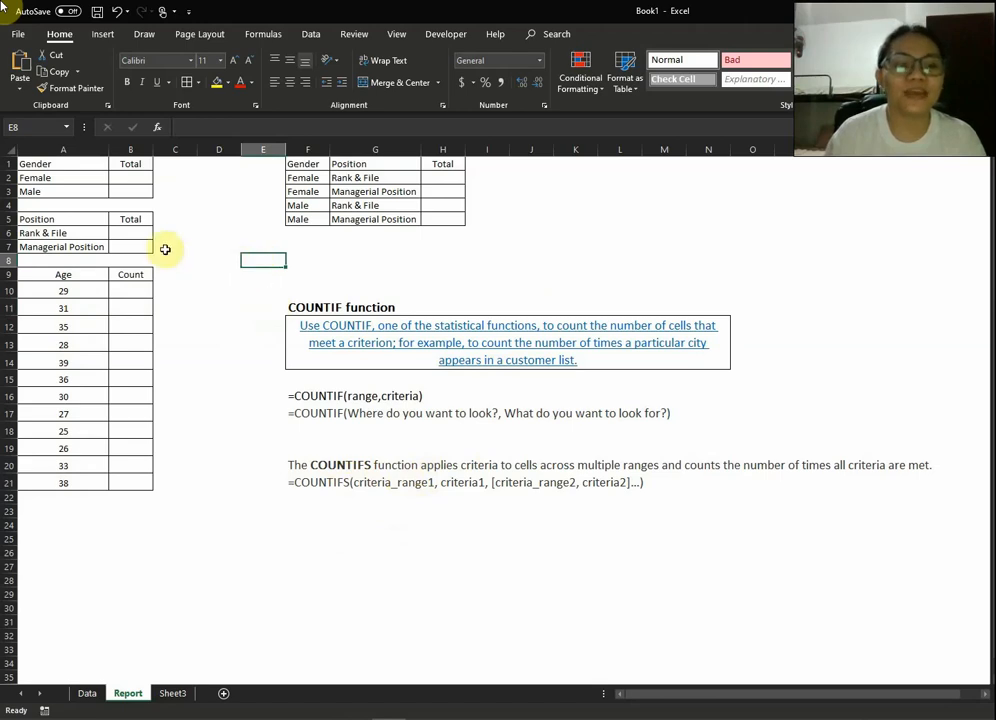
- Begin a formula with an equals sign in cell B2, the Female total
{"action": "left_click", "coordinate": [133, 181]}
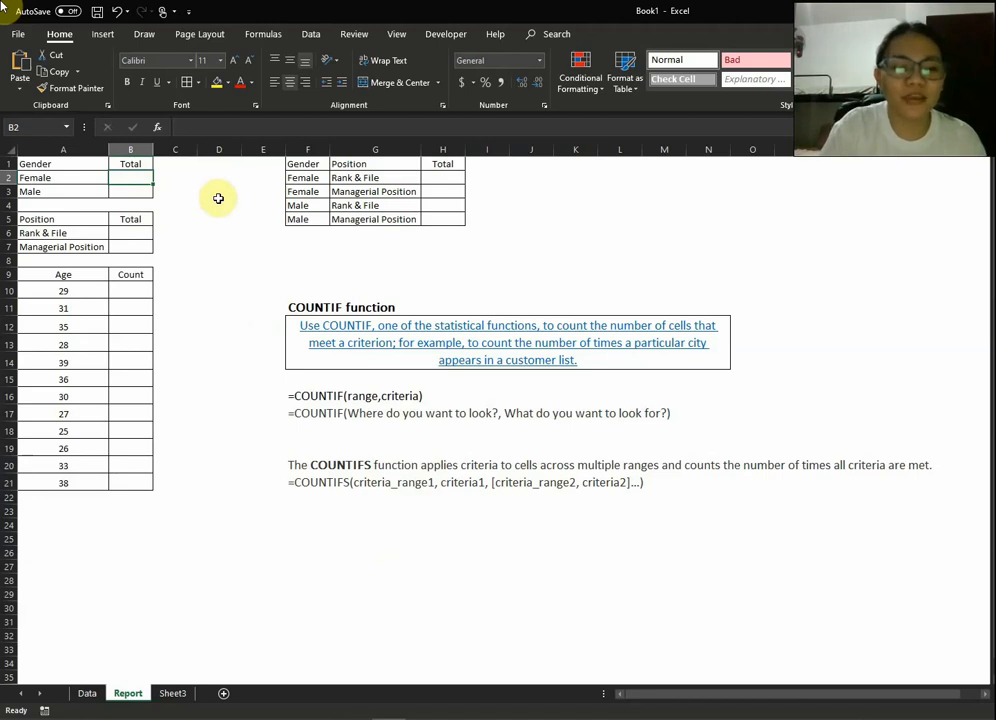
{"action": "type", "text": "="}
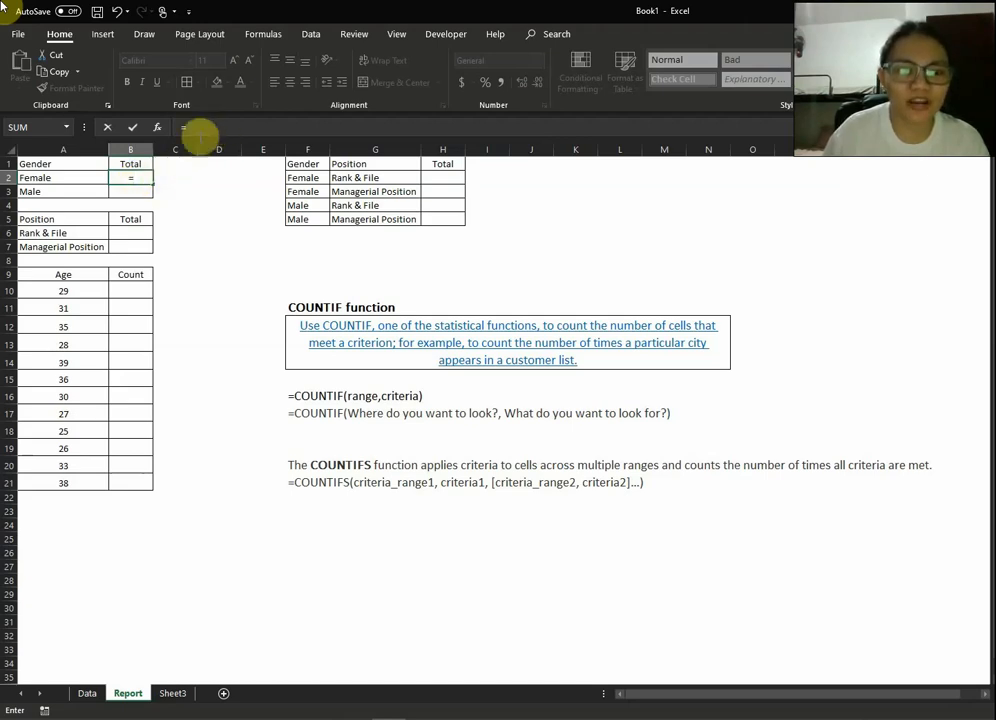
{"action": "left_click", "coordinate": [135, 178]}
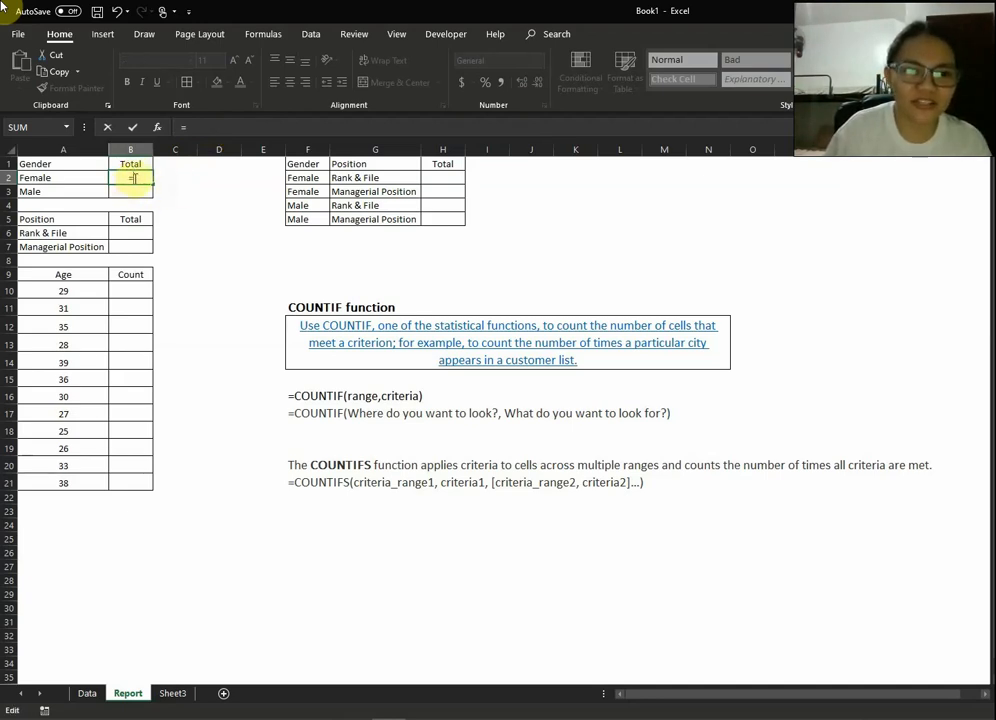
{"action": "left_click", "coordinate": [218, 126]}
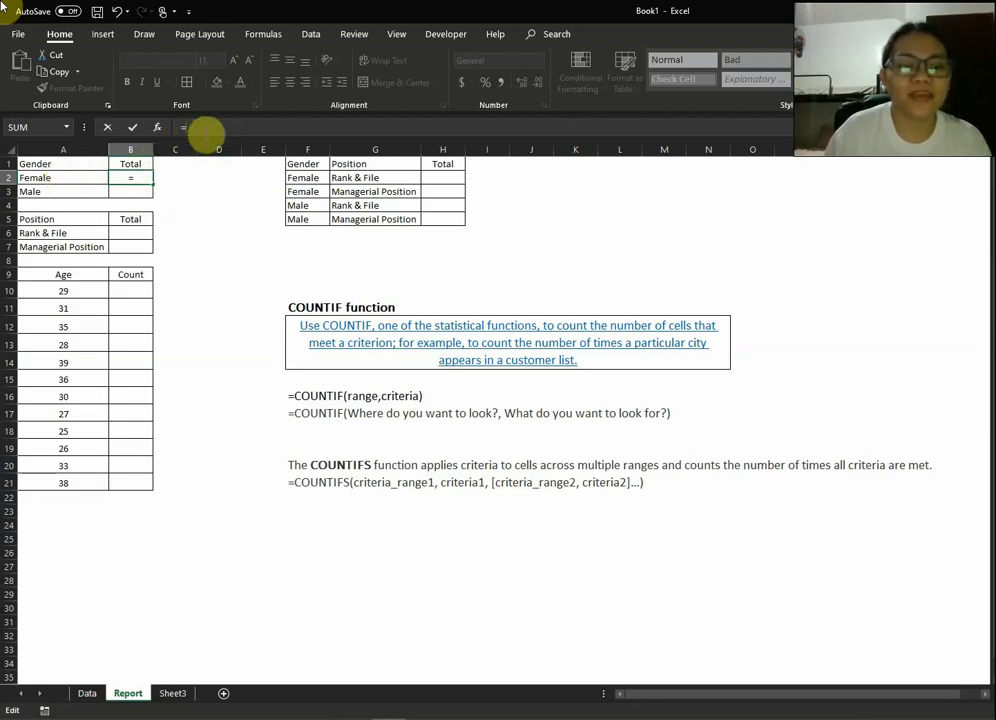
{"action": "type", "text": "countif"}
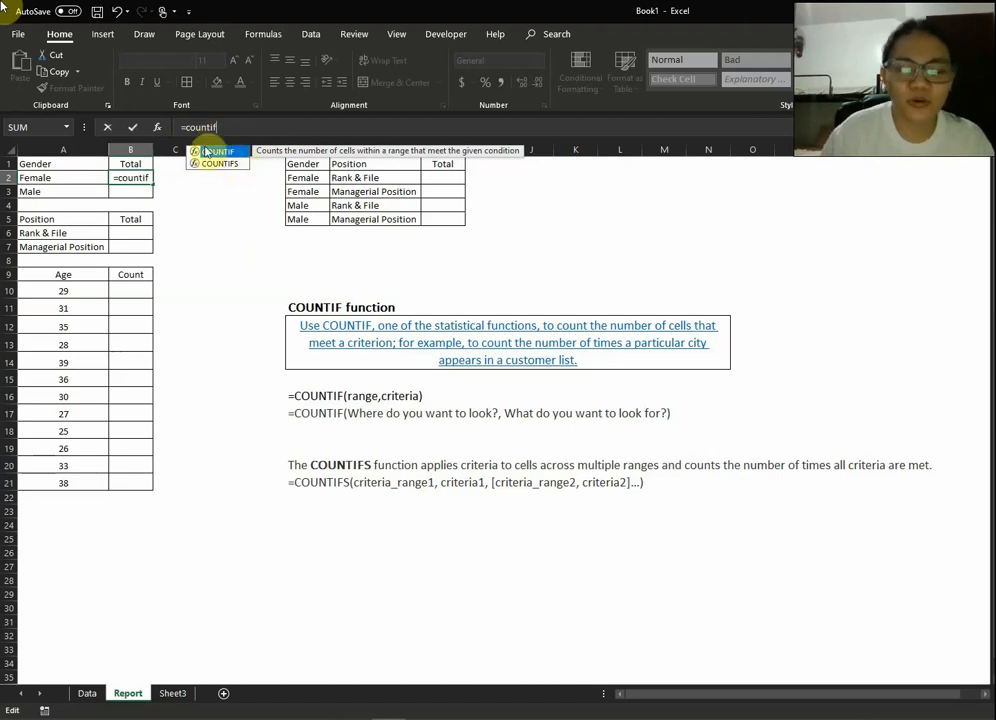
{"action": "key", "text": "BackSpace"}
{"action": "key", "text": "BackSpace"}
{"action": "key", "text": "BackSpace"}
{"action": "key", "text": "BackSpace"}
{"action": "key", "text": "BackSpace"}
{"action": "key", "text": "BackSpace"}
{"action": "key", "text": "BackSpace"}
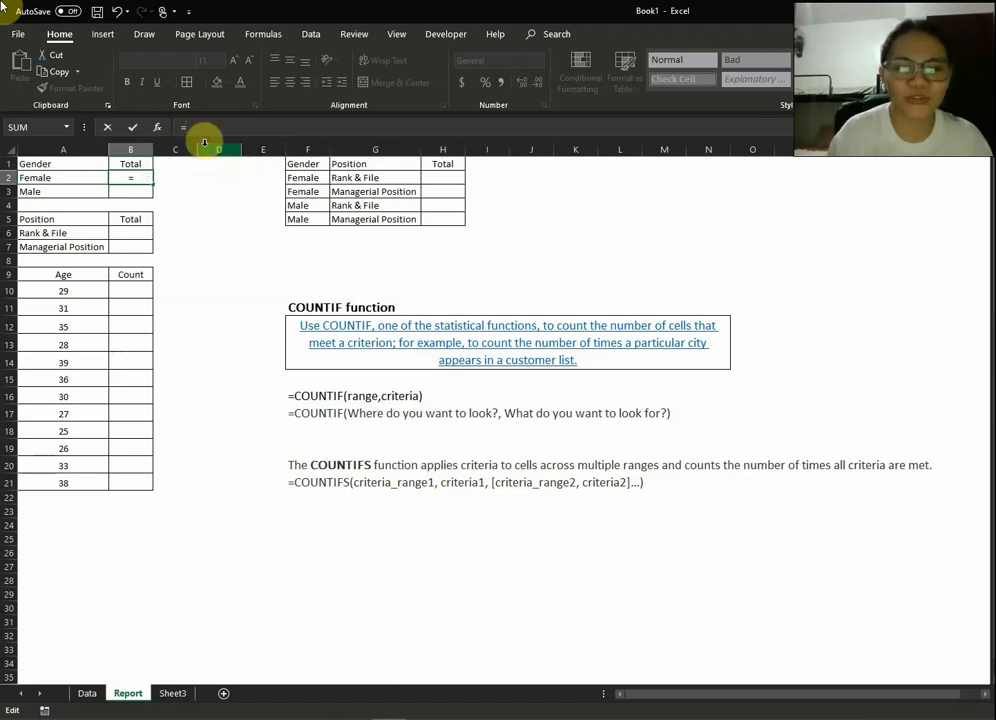
- Add the COUNTIF function and its opening parenthesis to the Female total's formula in B2
{"action": "type", "text": "count"}
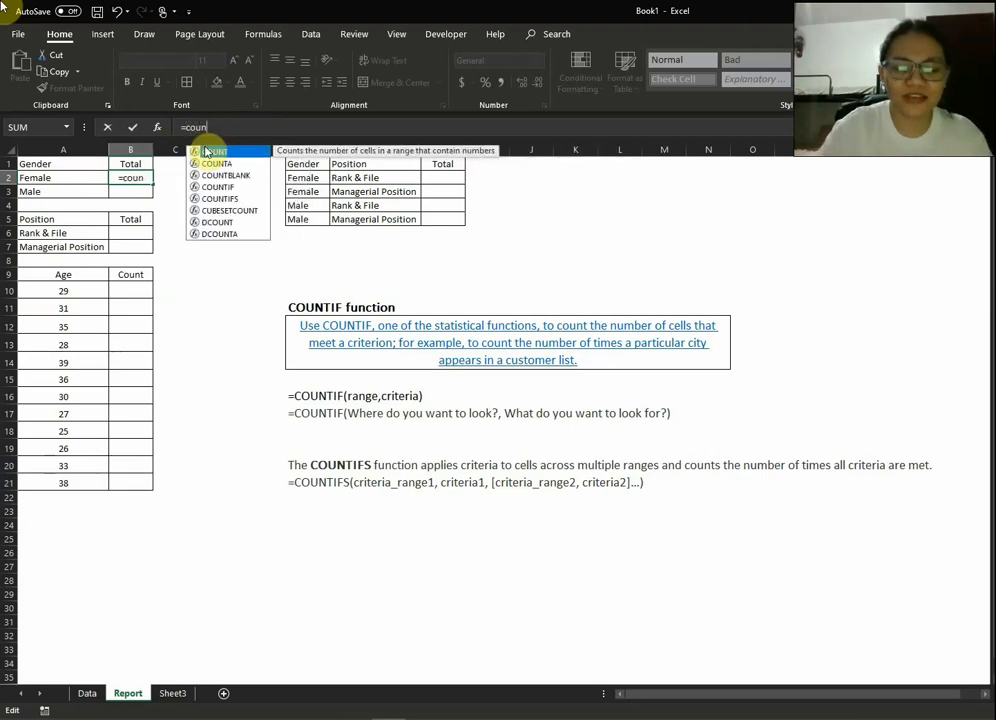
{"action": "key", "text": "BackSpace"}
{"action": "key", "text": "BackSpace"}
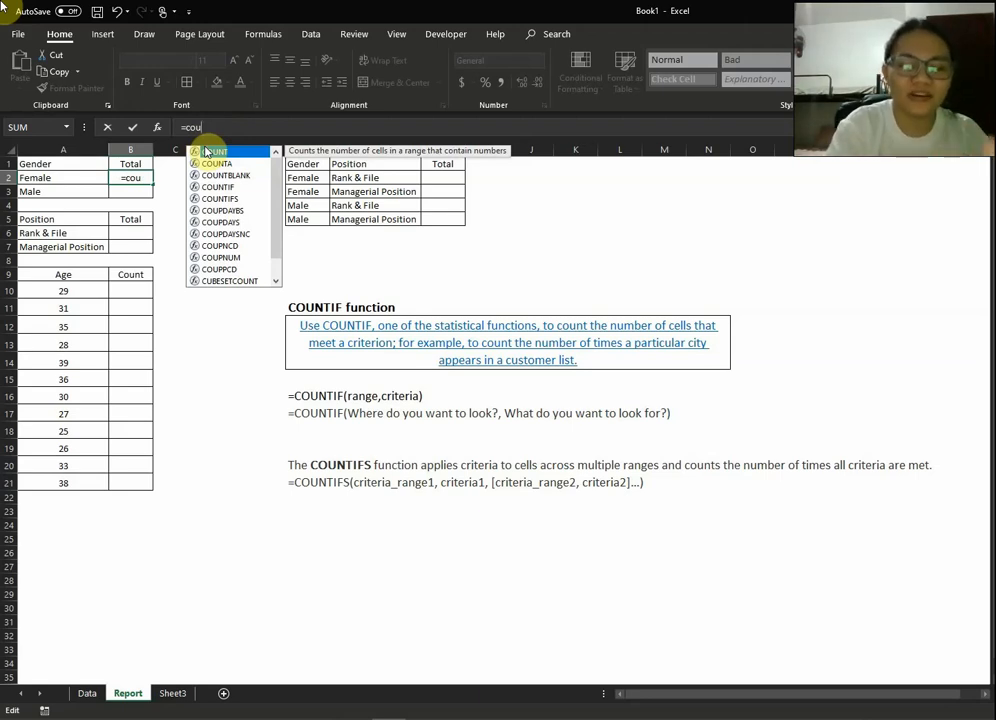
{"action": "type", "text": "nt"}
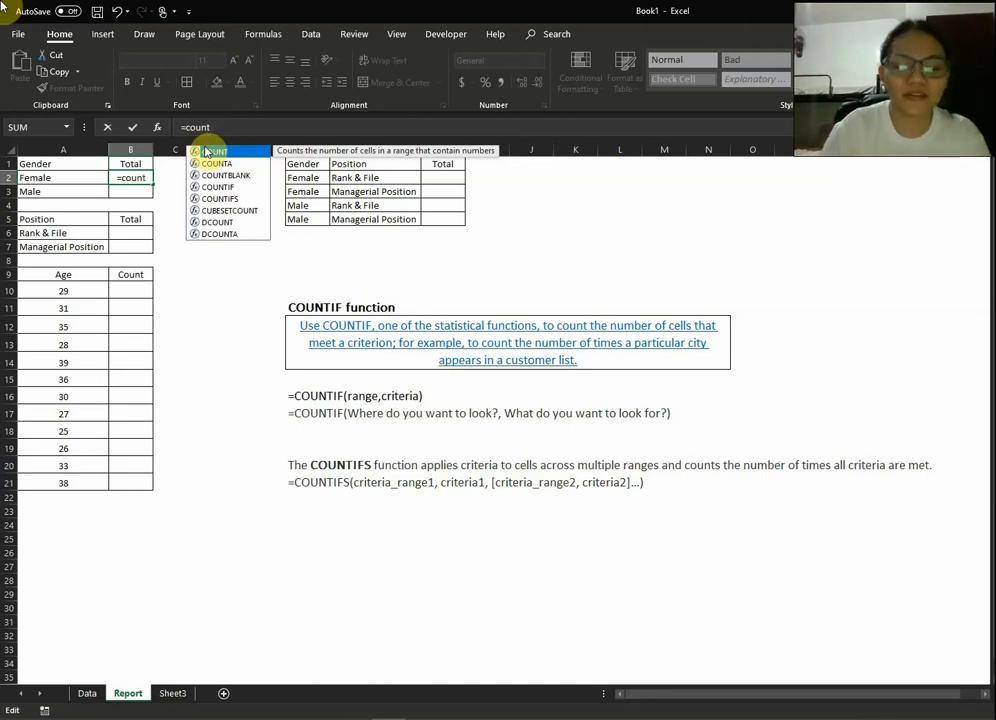
{"action": "type", "text": "if"}
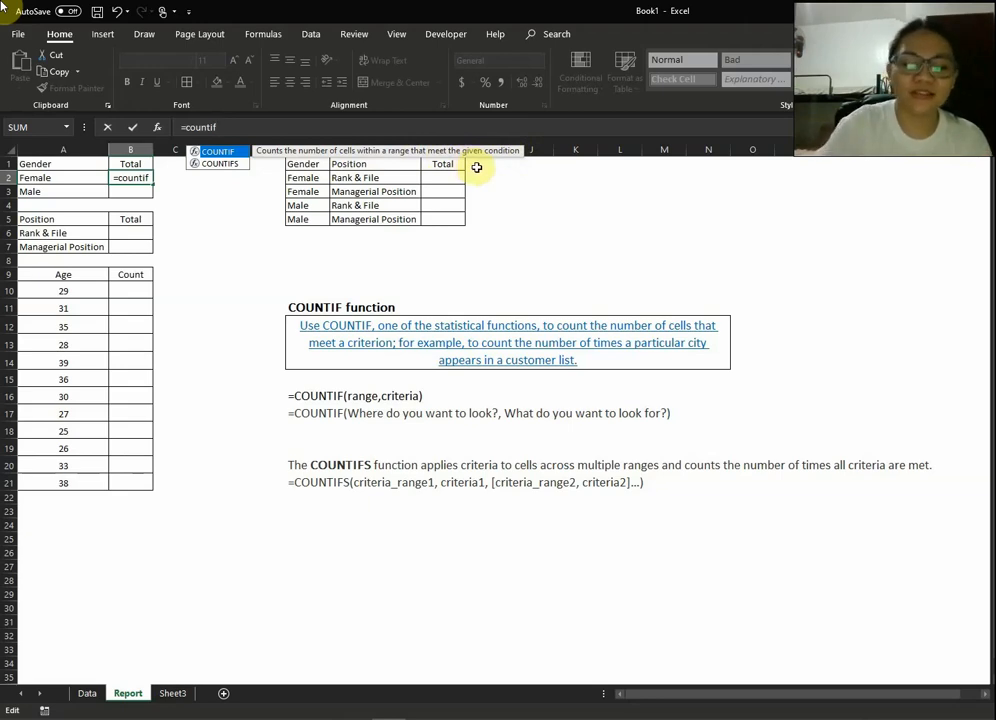
{"action": "type", "text": "("}
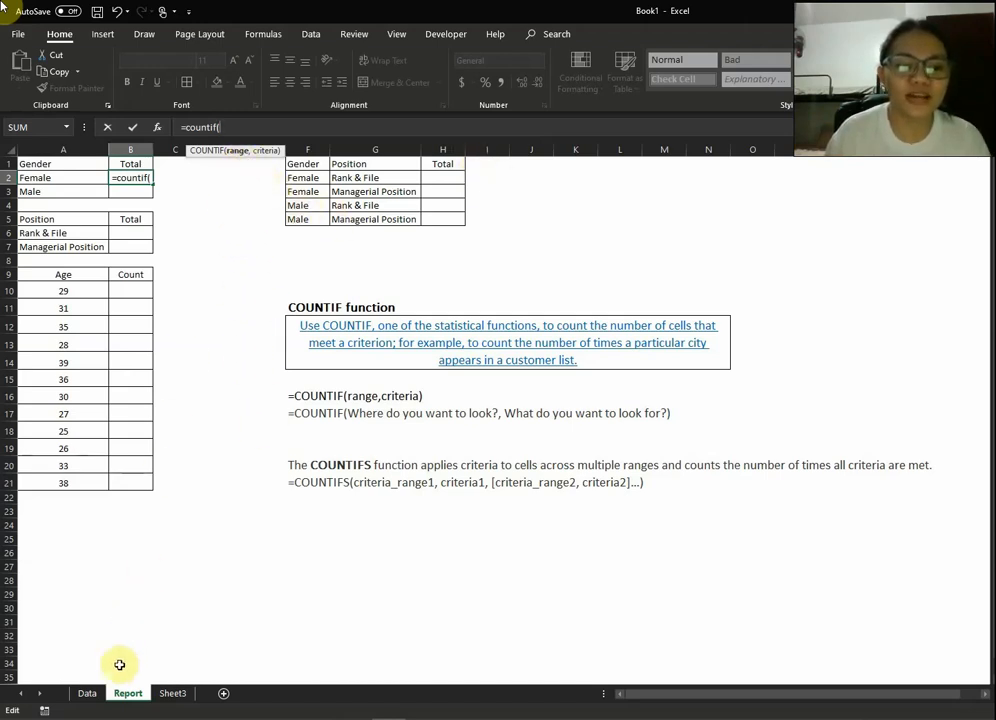
- Set the COUNTIF range to the Gender entries on the Data sheet as the absolute reference Data!$B$2:$B$23, followed by a comma
{"action": "left_click", "coordinate": [87, 693]}
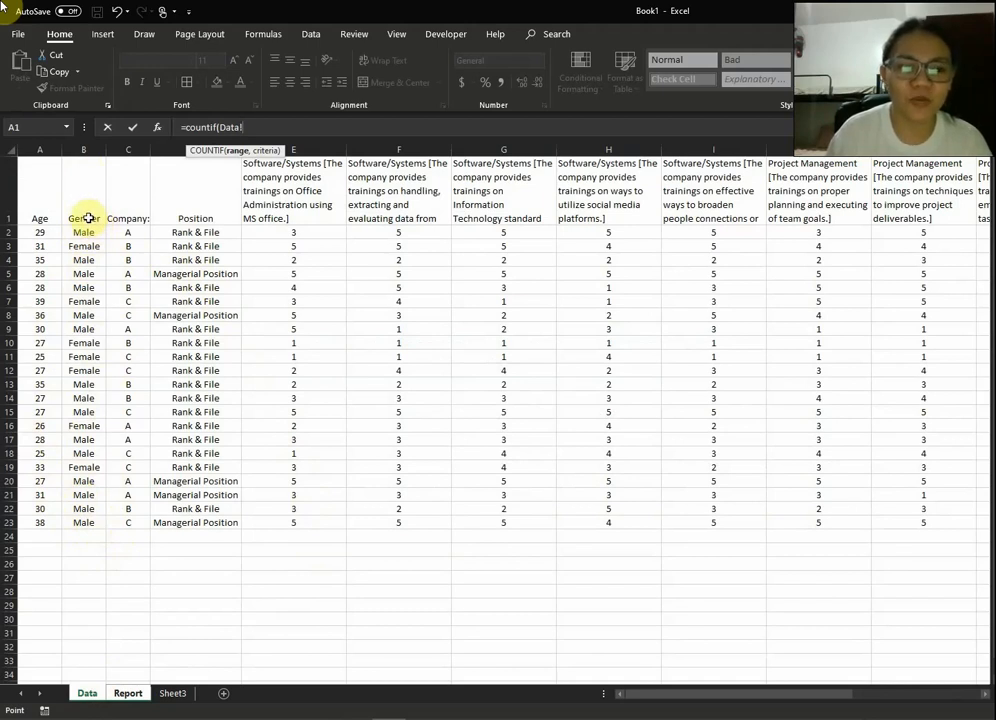
{"action": "left_click_drag", "start_coordinate": [90, 230], "coordinate": [91, 524]}
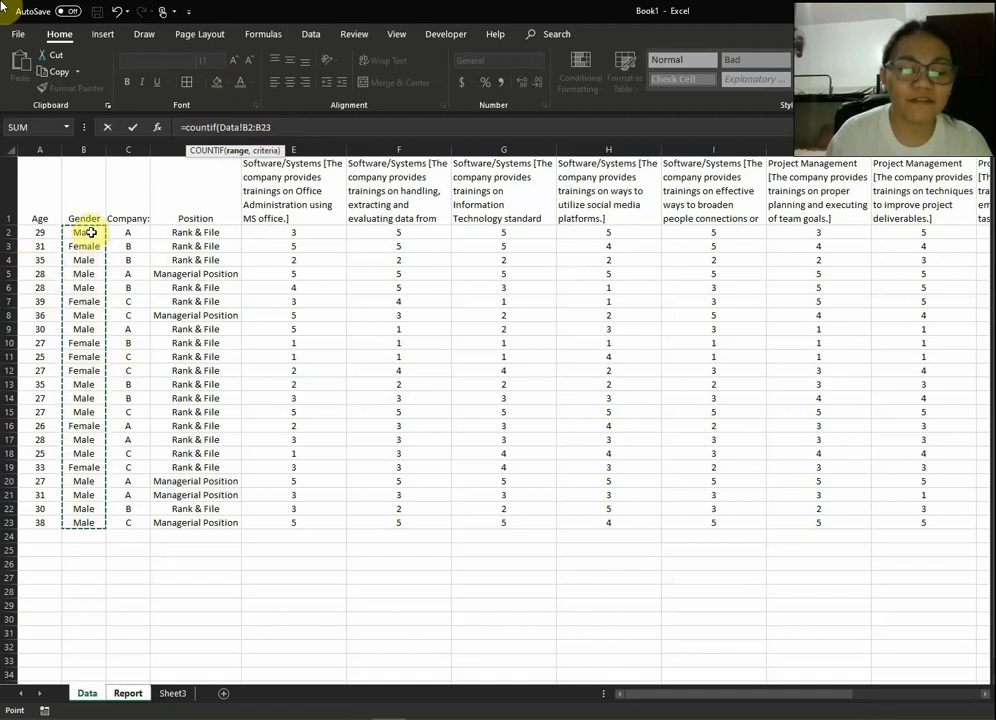
{"action": "key", "text": "F4"}
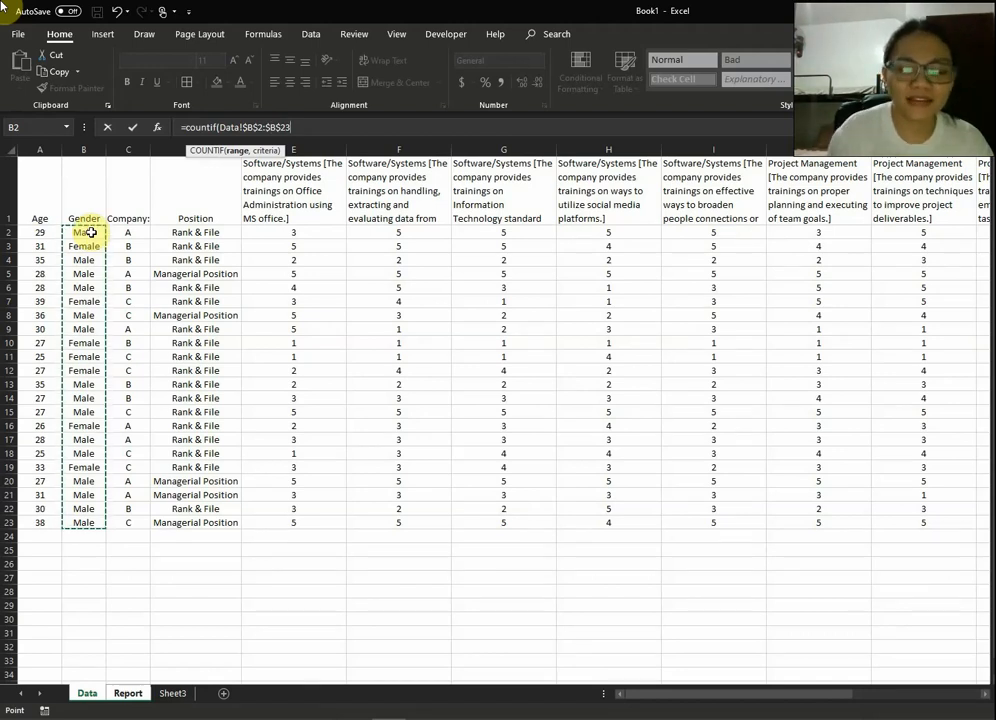
{"action": "type", "text": ","}
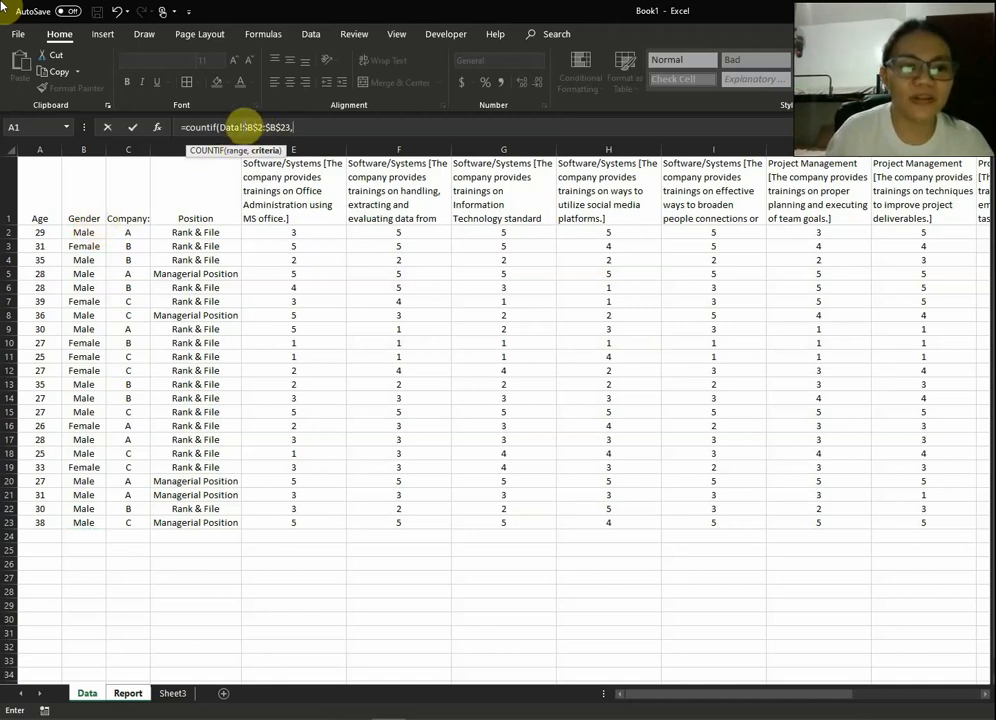
{"action": "left_click", "coordinate": [227, 121]}
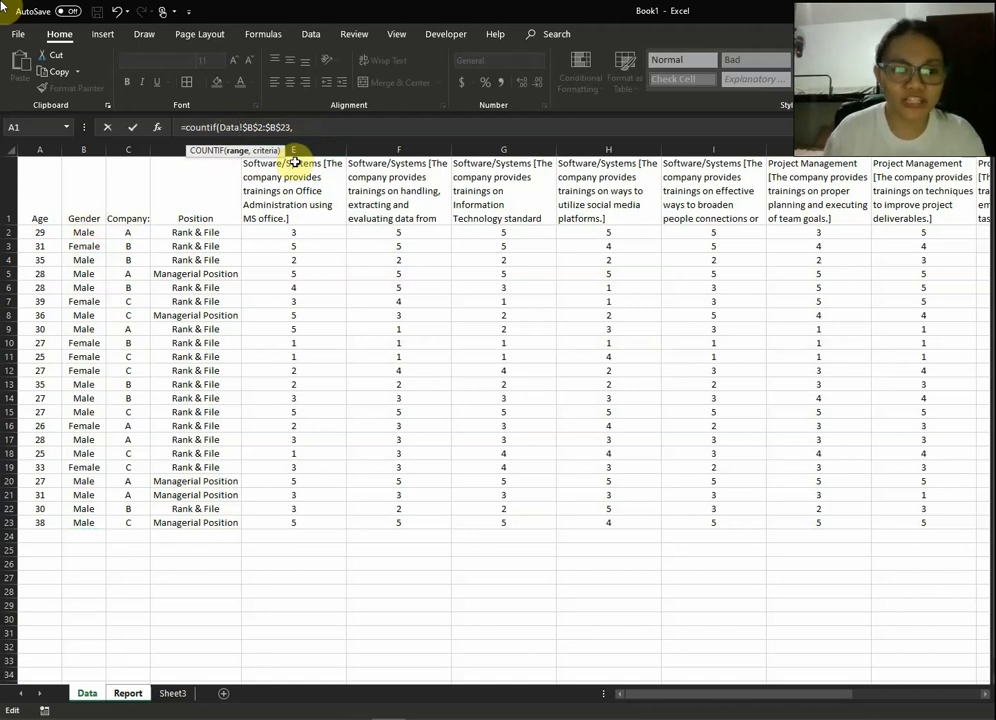
{"action": "left_click", "coordinate": [312, 126]}
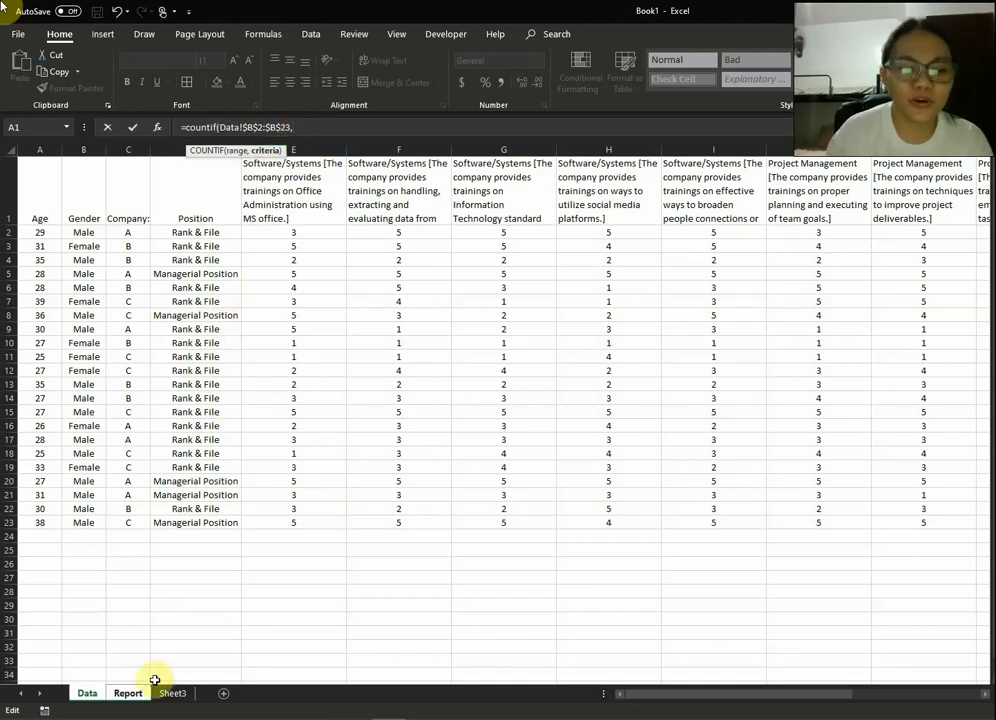
- Use the Female label, Report!A2, as the criterion, remove the duplicate sheet prefix, and complete the COUNTIF formula
{"action": "left_click", "coordinate": [128, 697]}
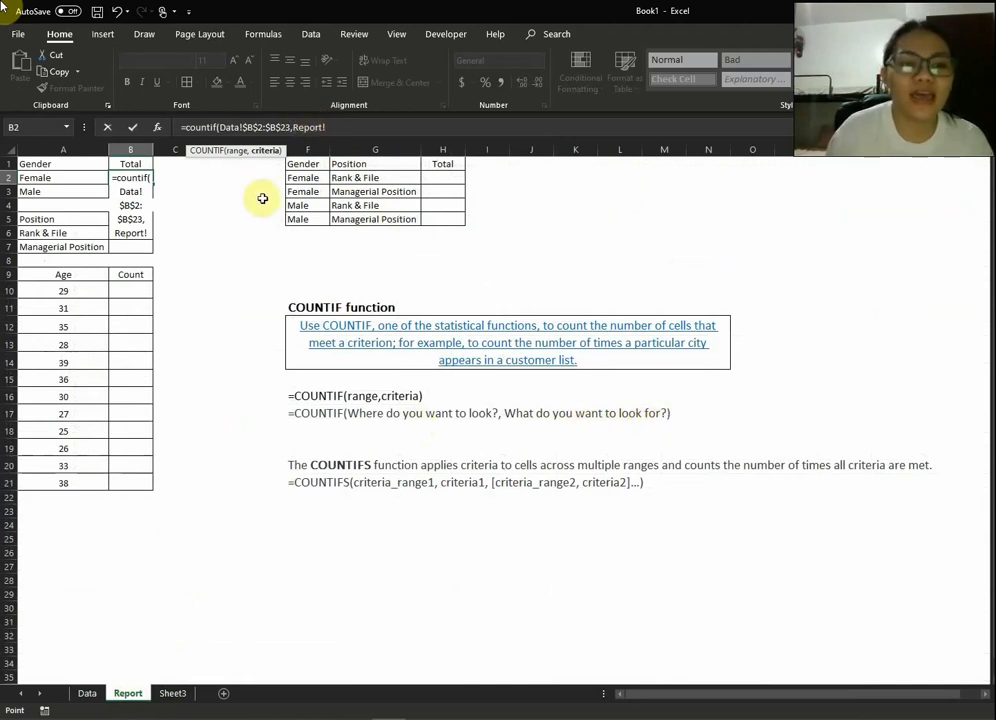
{"action": "left_click", "coordinate": [289, 127]}
{"action": "left_click", "coordinate": [293, 127]}
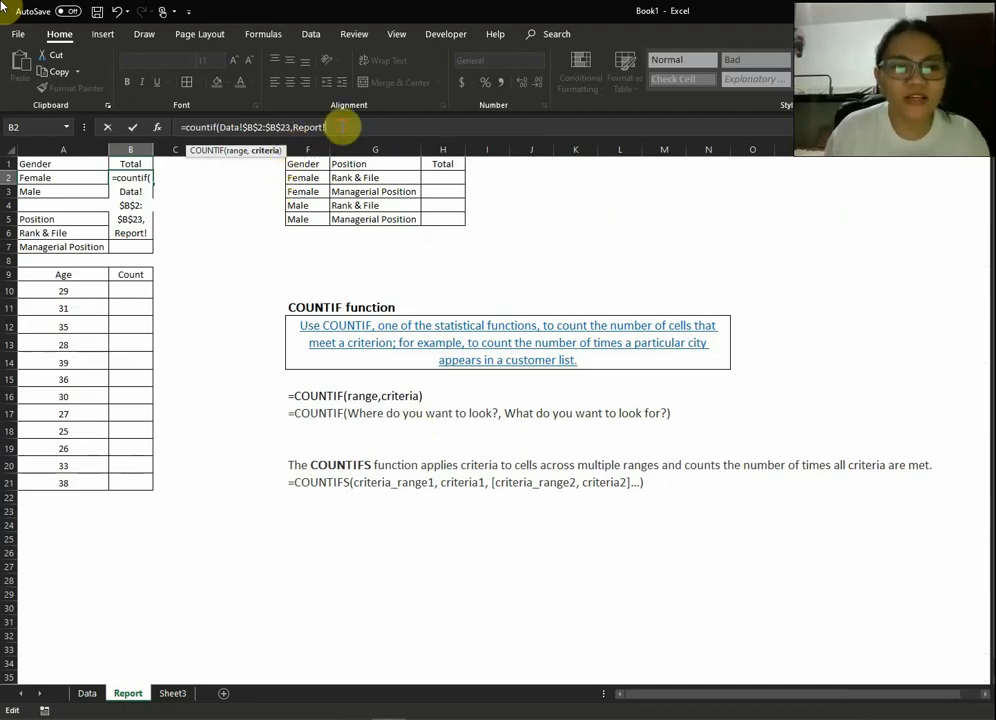
{"action": "left_click_drag", "start_coordinate": [342, 126], "coordinate": [295, 127]}
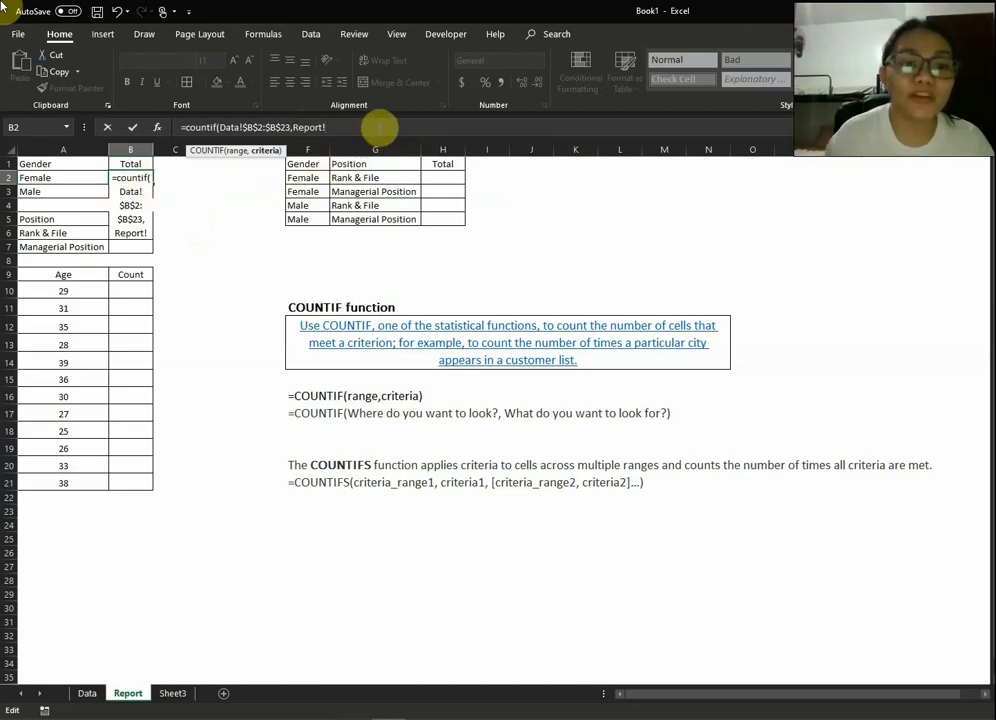
{"action": "left_click", "coordinate": [80, 177]}
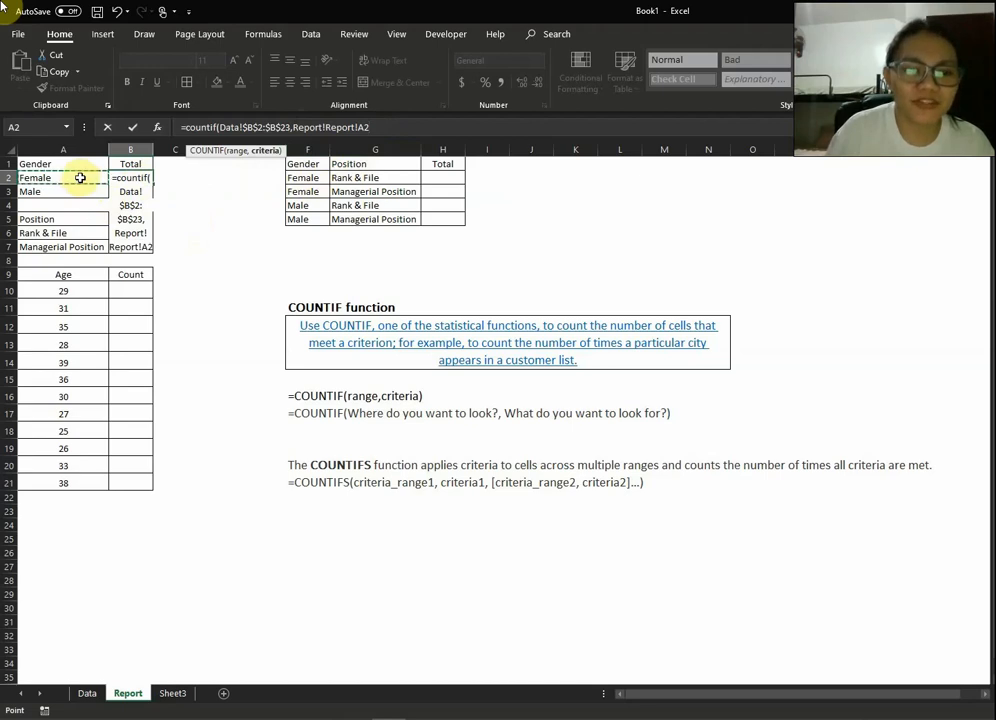
{"action": "left_click_drag", "start_coordinate": [320, 127], "coordinate": [292, 127]}
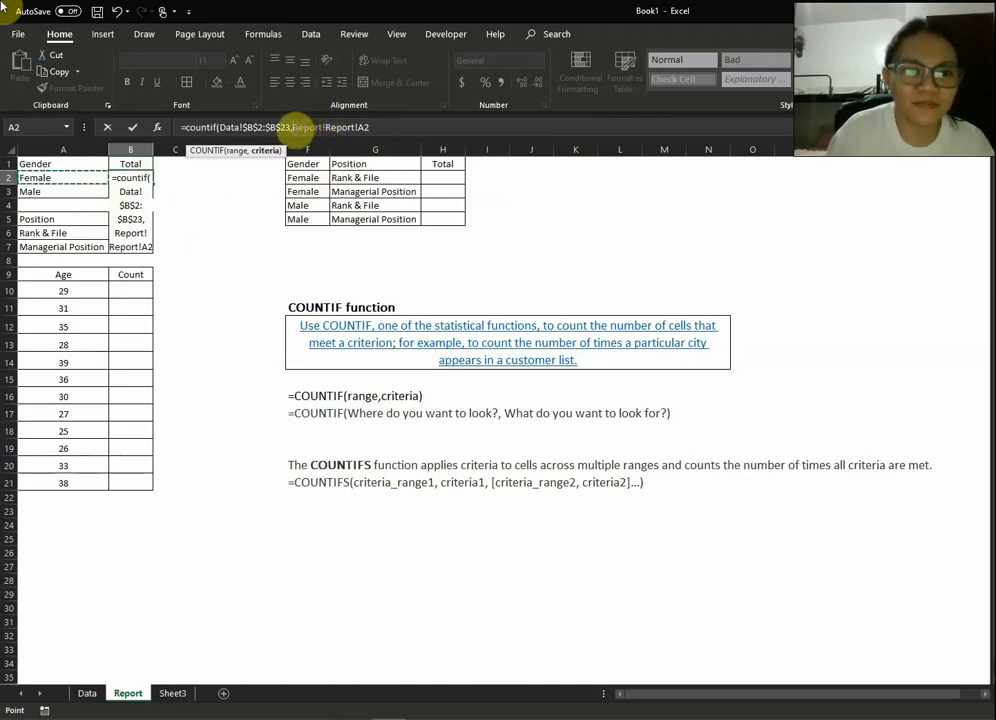
{"action": "key", "text": "BackSpace"}
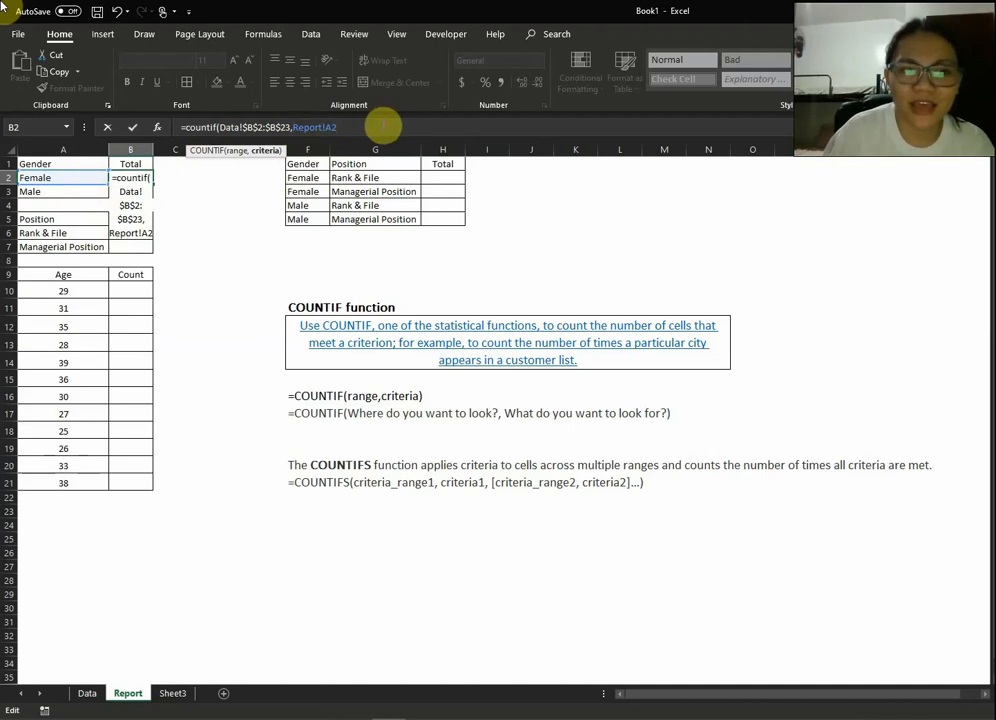
{"action": "type", "text": ")"}
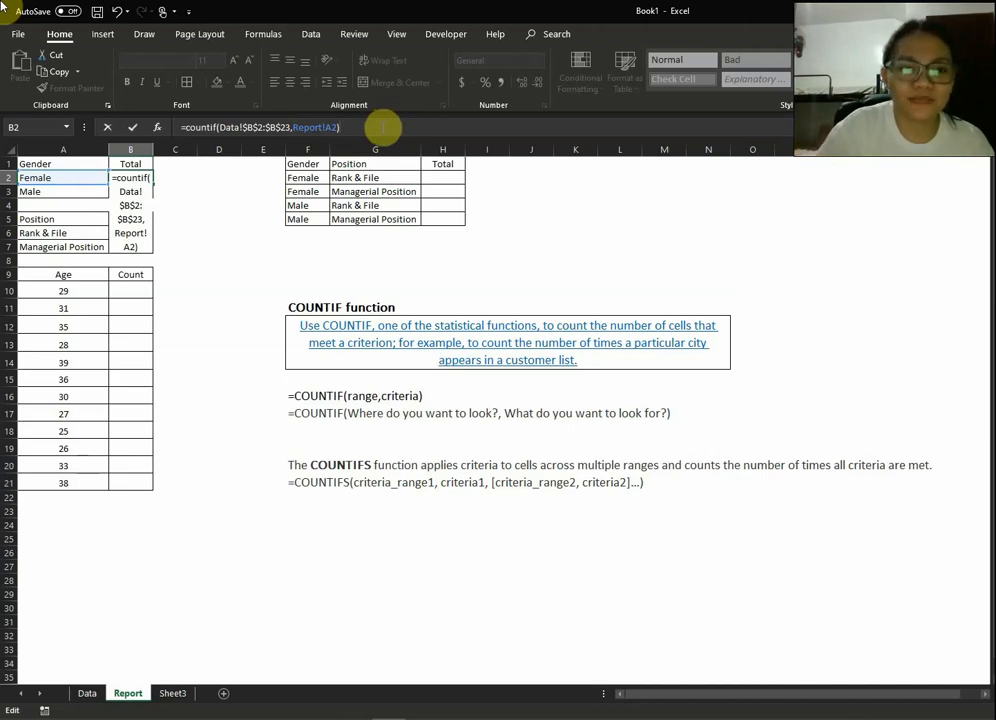
{"action": "key", "text": "Return"}
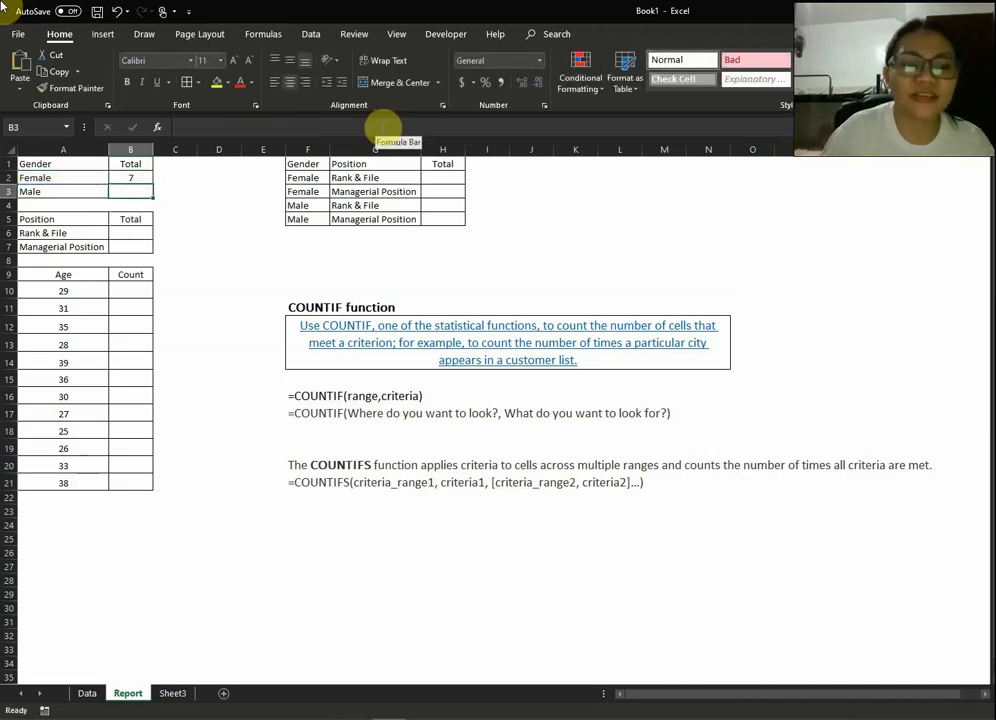
- Review the range and criteria arguments of the COUNTIF formula in cell B2
{"action": "left_click", "coordinate": [140, 180]}
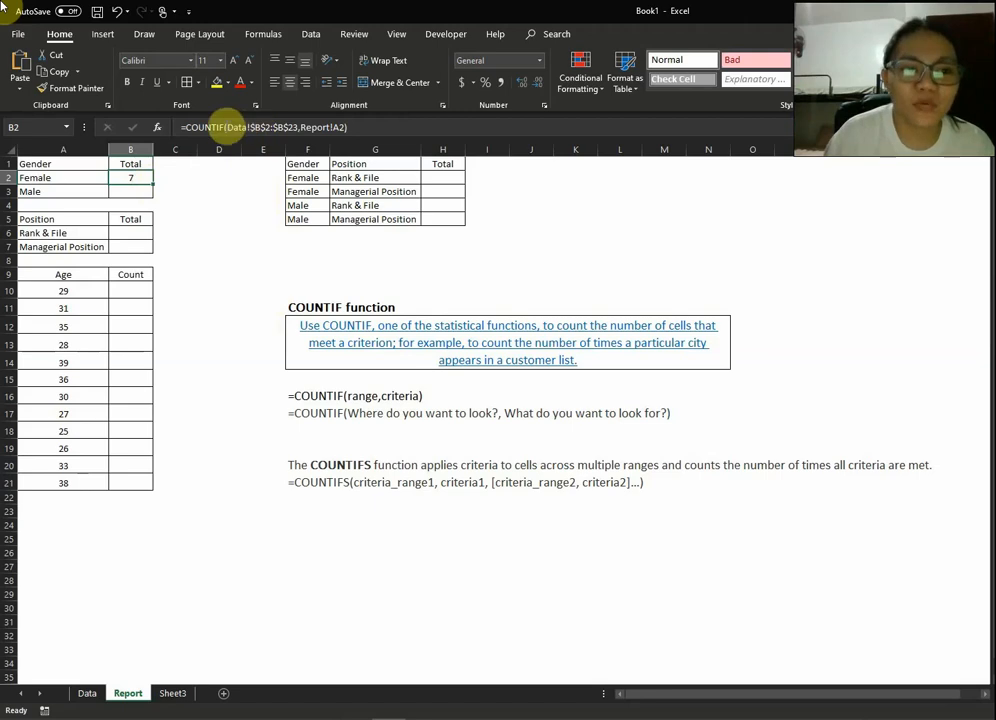
{"action": "left_click", "coordinate": [197, 127]}
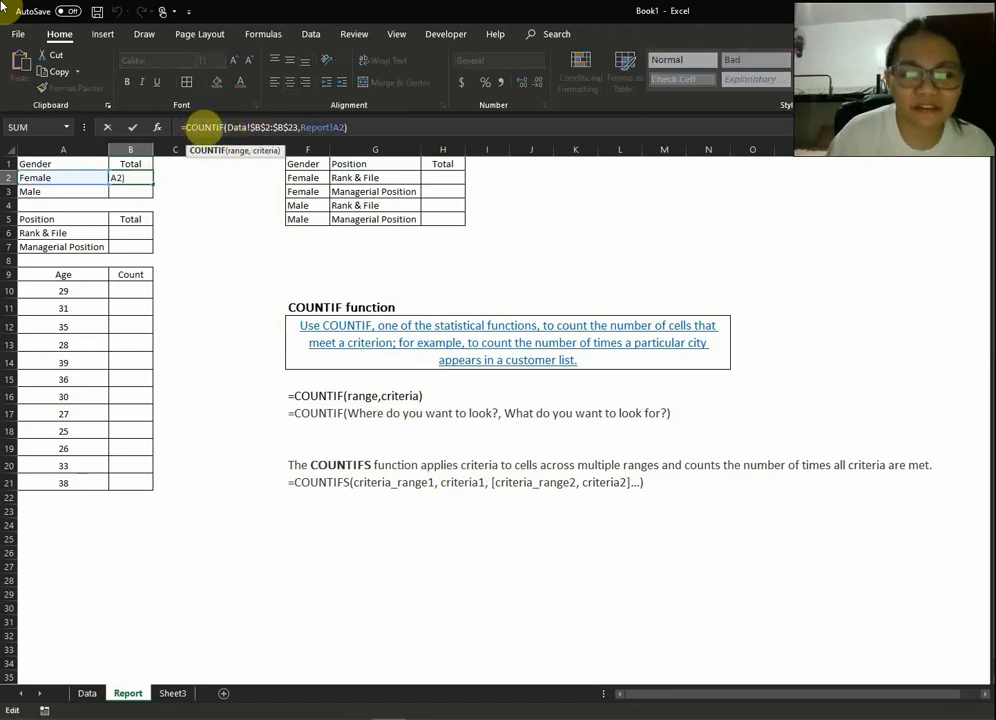
{"action": "left_click", "coordinate": [228, 127]}
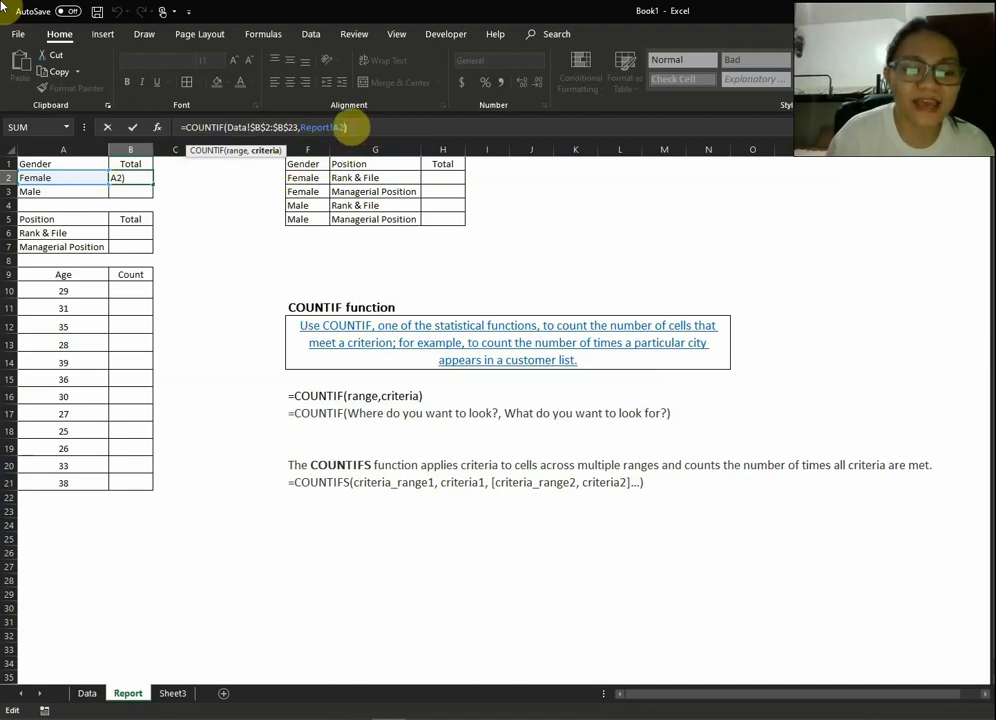
{"action": "key", "text": "Return"}
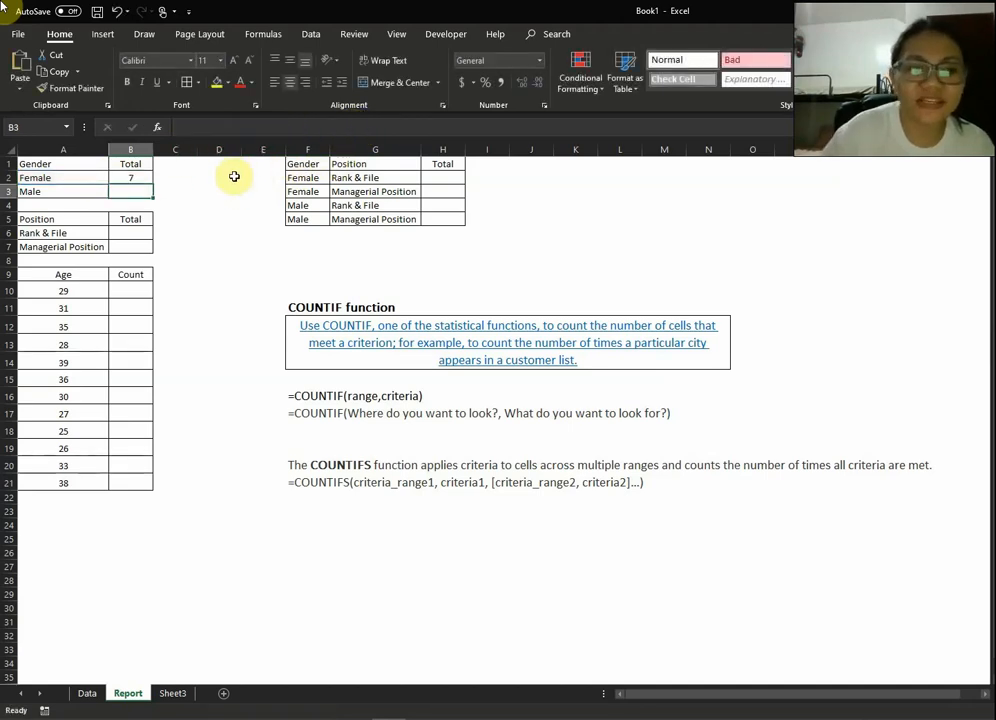
- Verify the Female total by going through each Female entry in the Data sheet's Gender column
{"action": "left_click", "coordinate": [130, 176]}
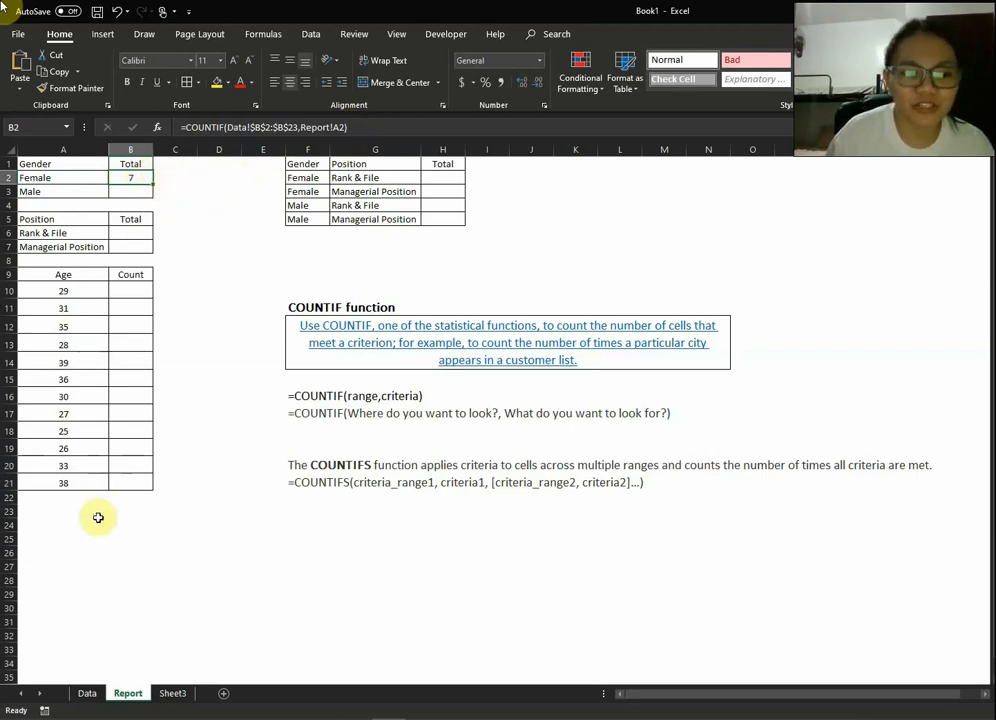
{"action": "left_click", "coordinate": [89, 693]}
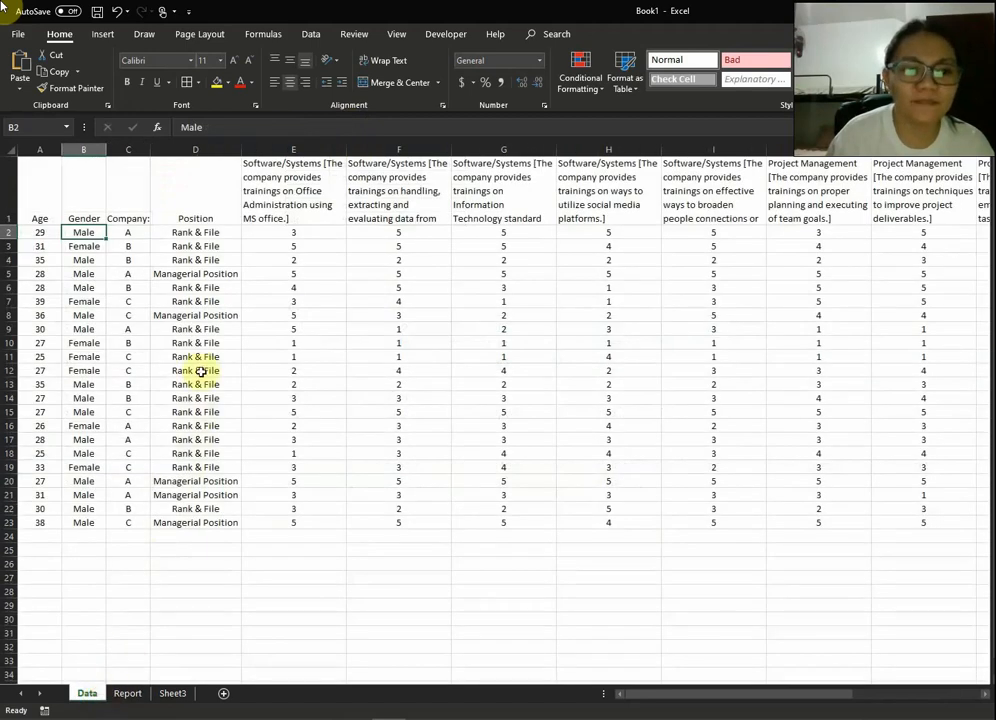
{"action": "left_click", "coordinate": [92, 248]}
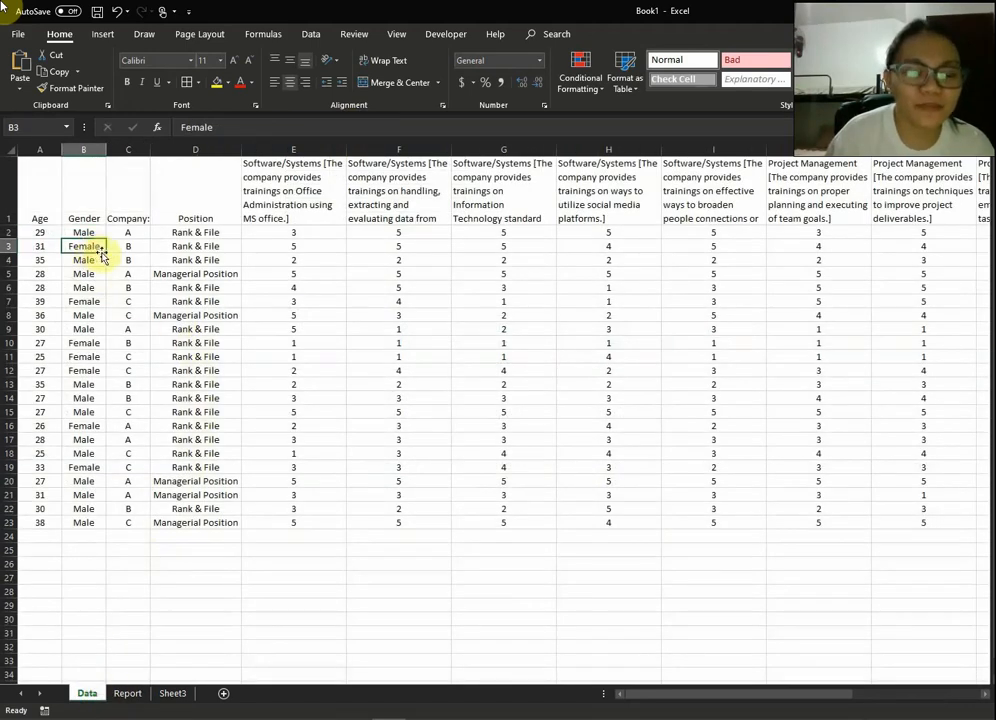
{"action": "left_click", "coordinate": [93, 299]}
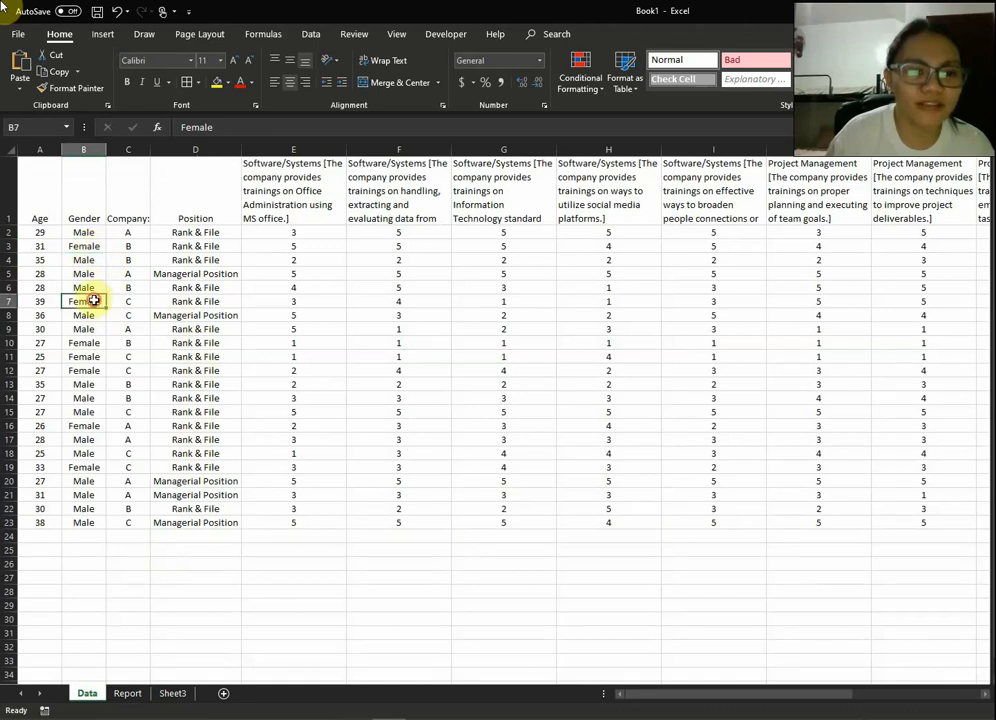
{"action": "left_click", "coordinate": [93, 344]}
{"action": "left_click", "coordinate": [100, 357]}
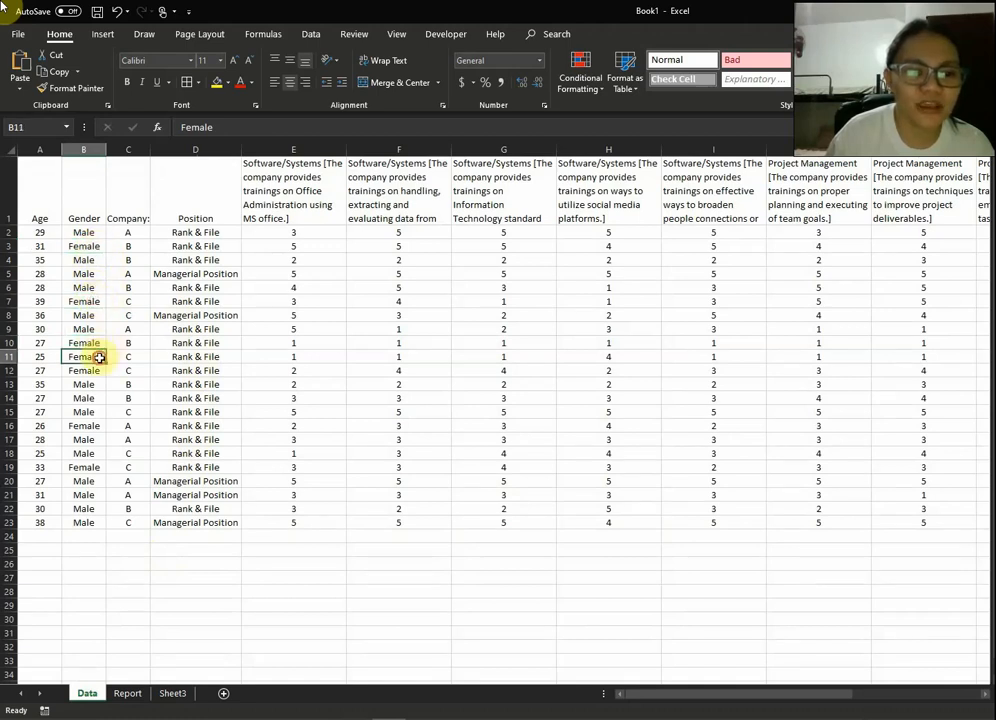
{"action": "left_click", "coordinate": [82, 371]}
{"action": "left_click", "coordinate": [90, 427]}
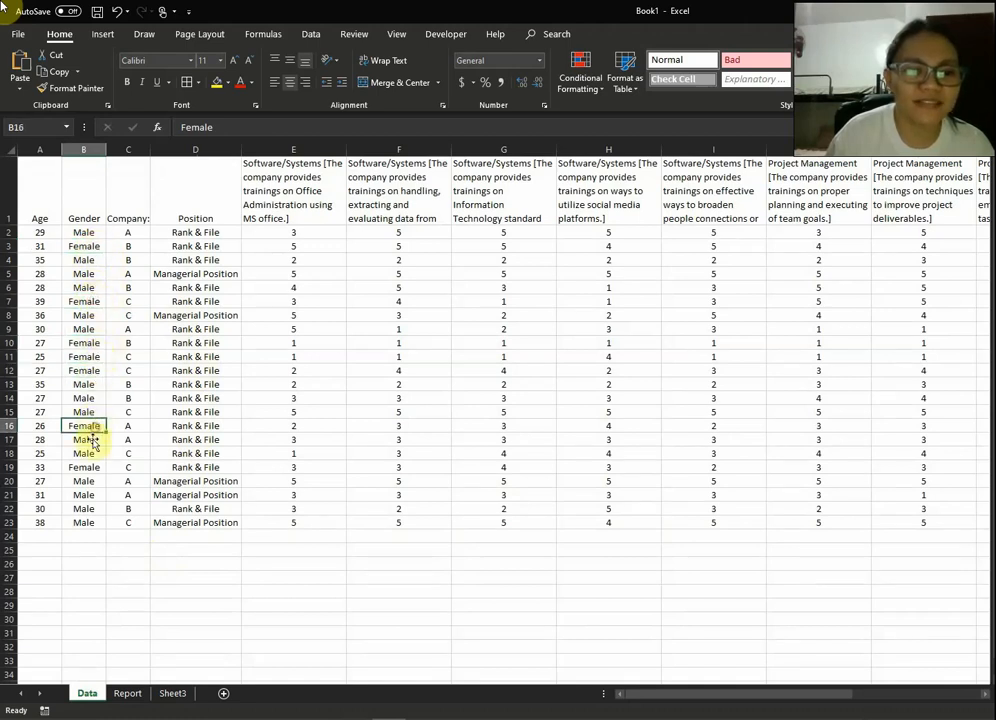
{"action": "left_click", "coordinate": [87, 468]}
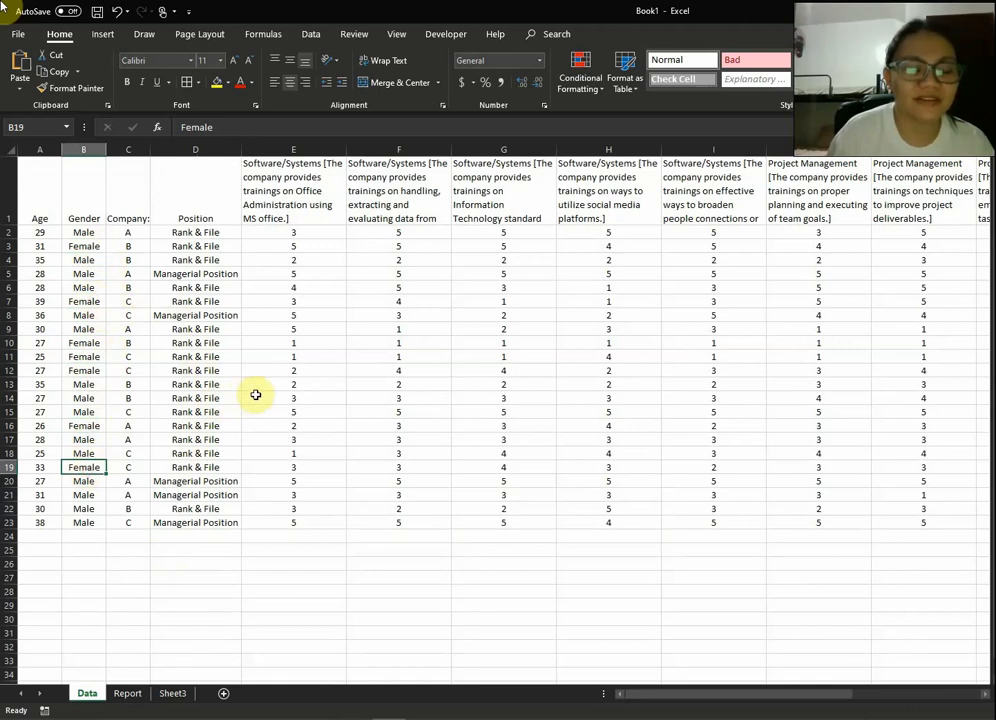
- Return to the Report sheet, recheck the Female total's formula in B2, and leave that cell selected
{"action": "left_click", "coordinate": [127, 693]}
{"action": "left_click", "coordinate": [208, 287]}
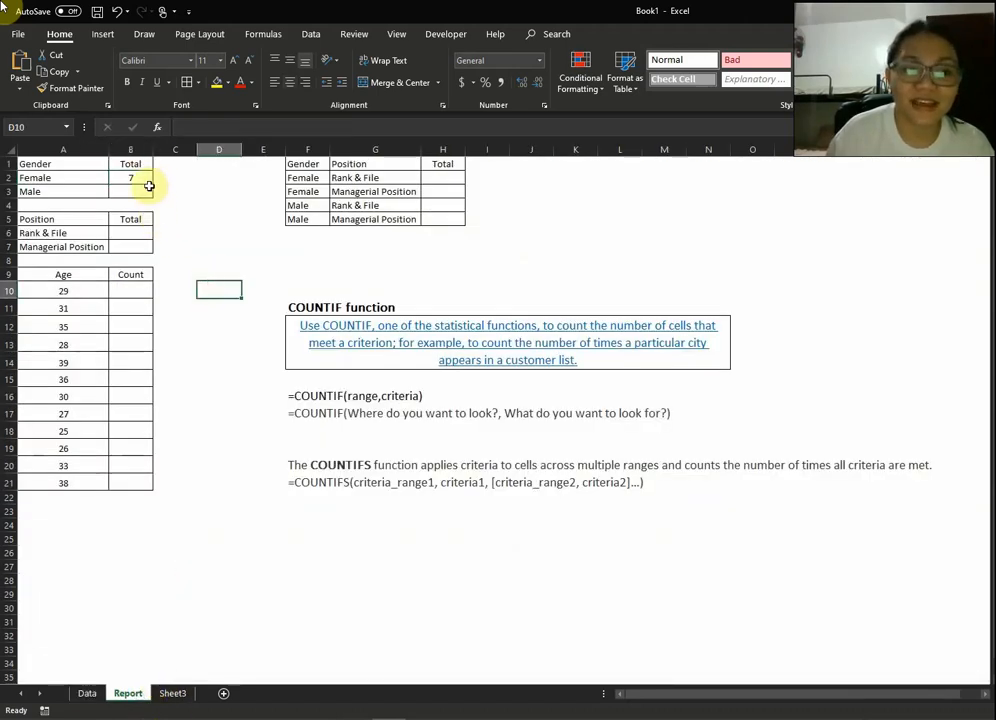
{"action": "left_click", "coordinate": [131, 178]}
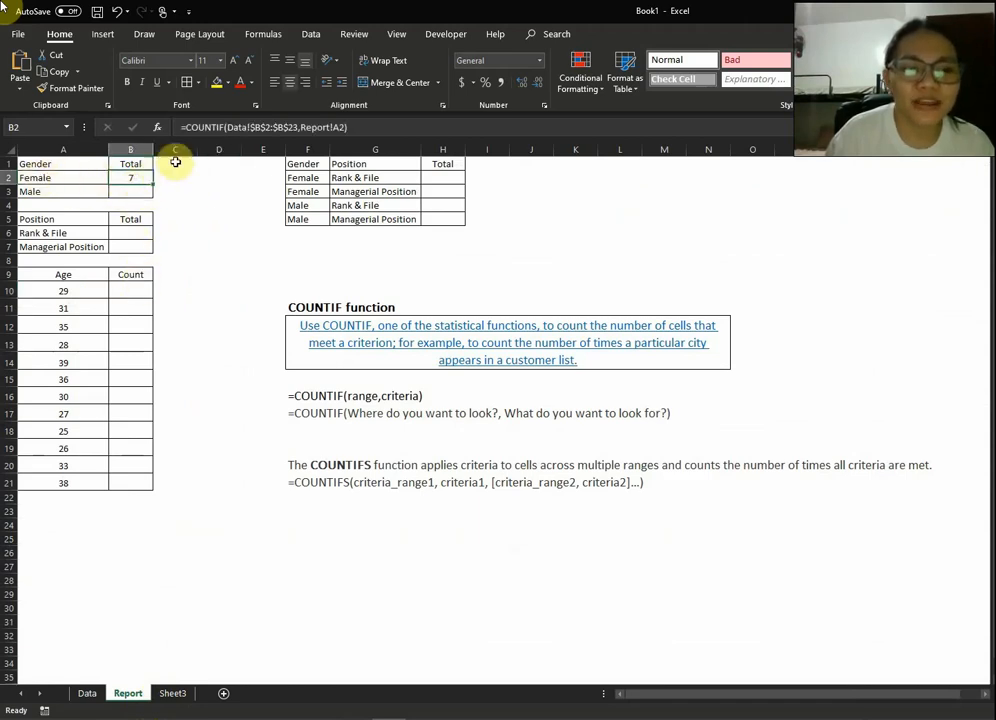
{"action": "left_click", "coordinate": [362, 127]}
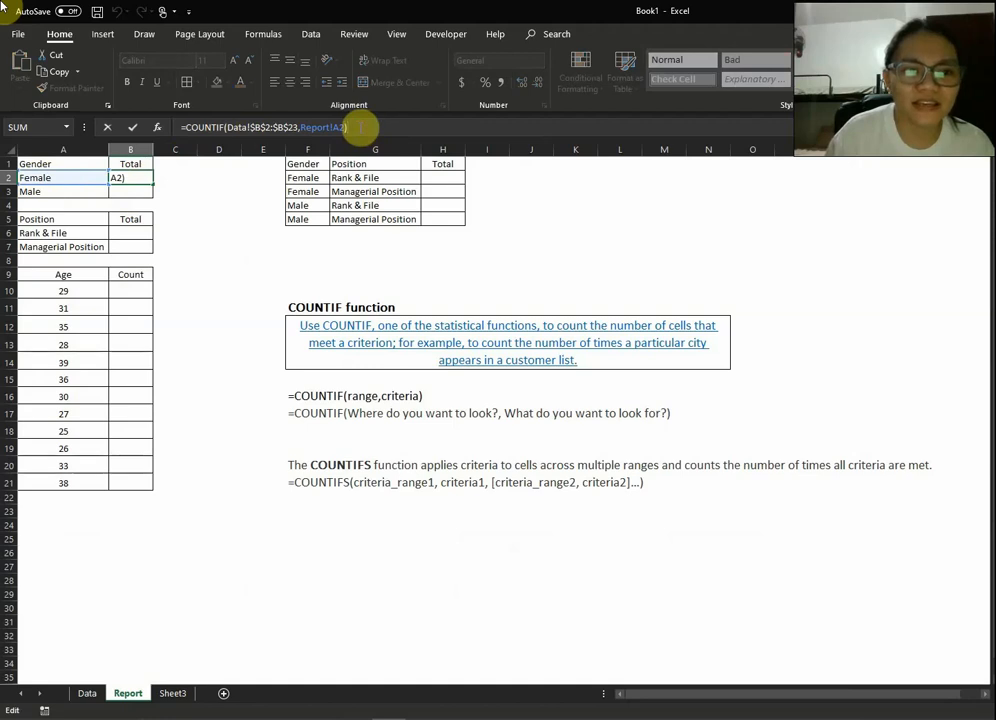
{"action": "key", "text": "Return"}
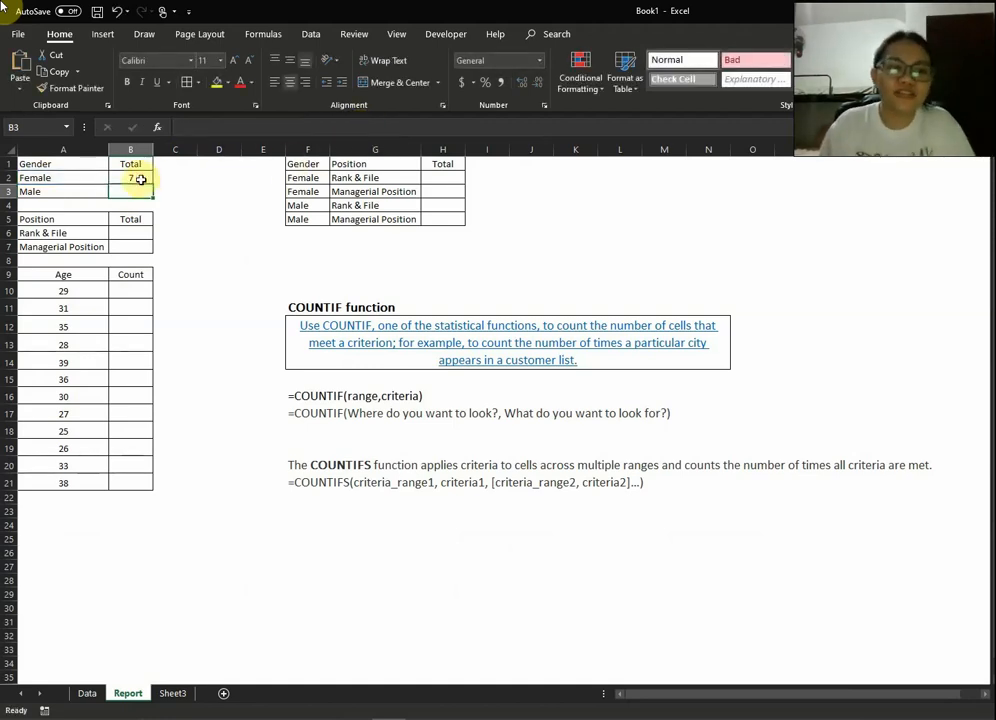
{"action": "left_click", "coordinate": [138, 177]}
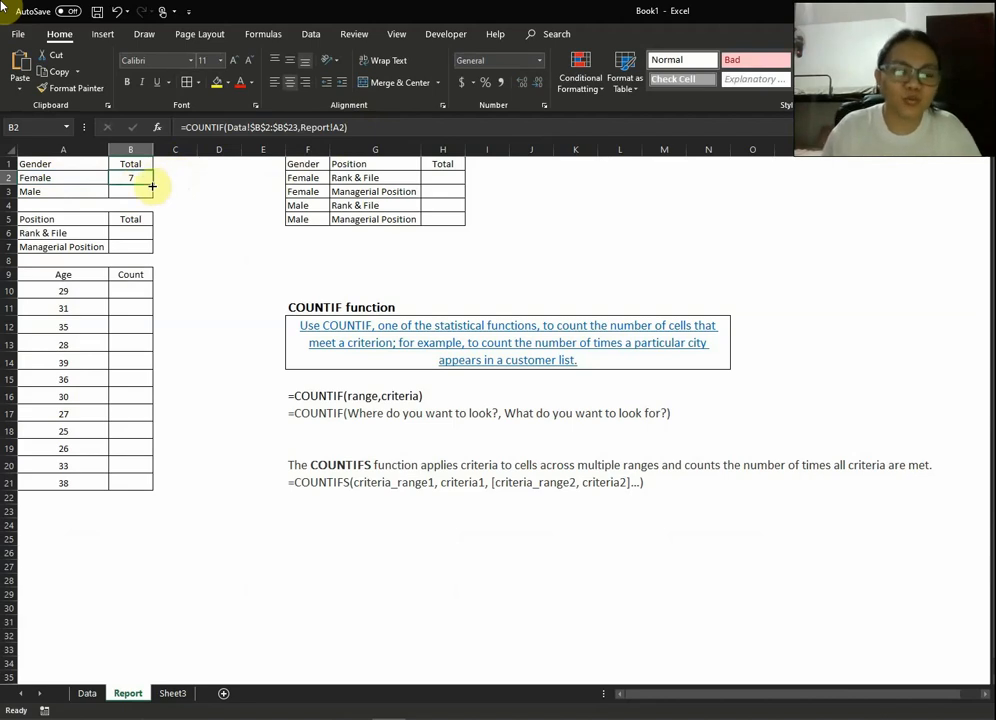
- Fill the Female total's COUNTIF formula from B2 down to B3 for the Male total
{"action": "left_click_drag", "start_coordinate": [153, 185], "coordinate": [152, 192]}
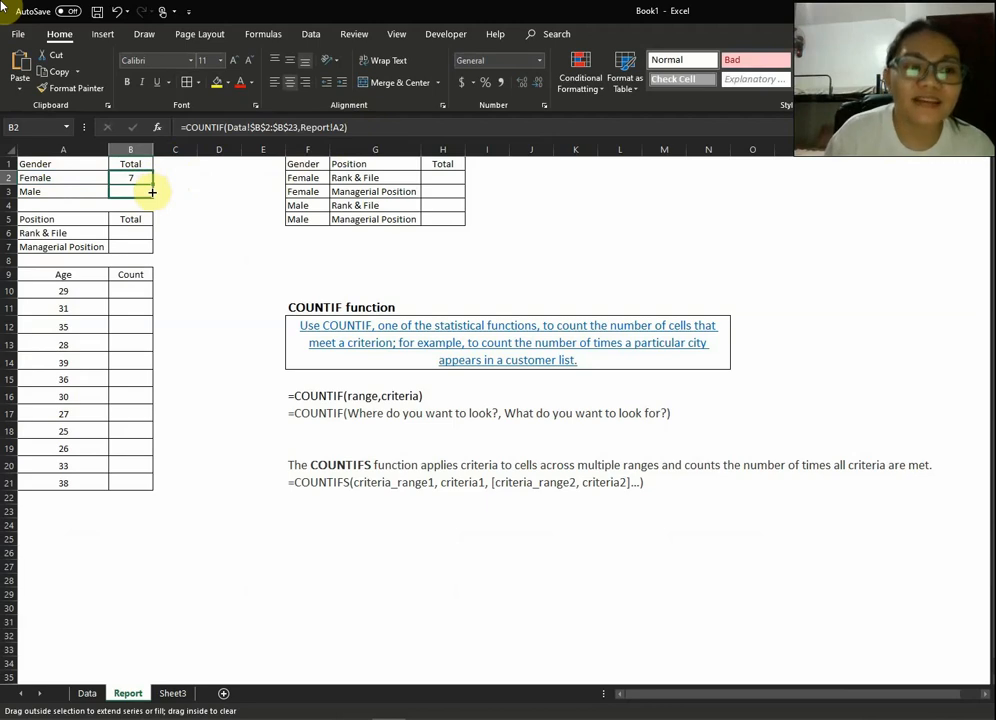
{"action": "left_click_drag", "start_coordinate": [152, 192], "coordinate": [152, 193]}
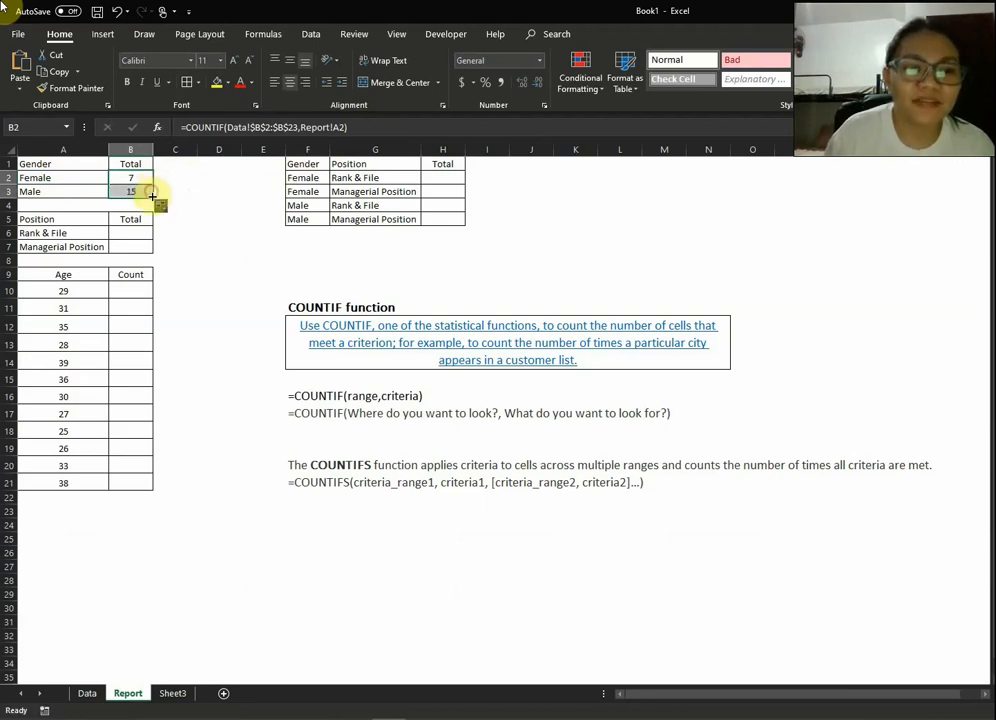
{"action": "left_click", "coordinate": [131, 190]}
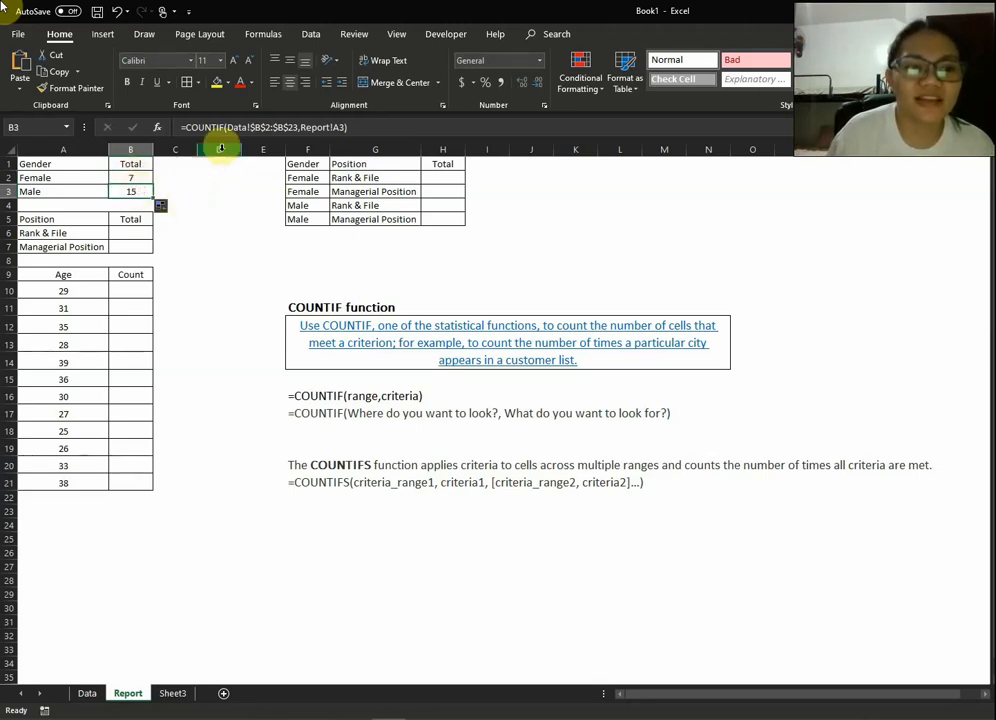
- Compare the range and criteria arguments of the COUNTIF formulas in B3 and B2
{"action": "left_click", "coordinate": [280, 124]}
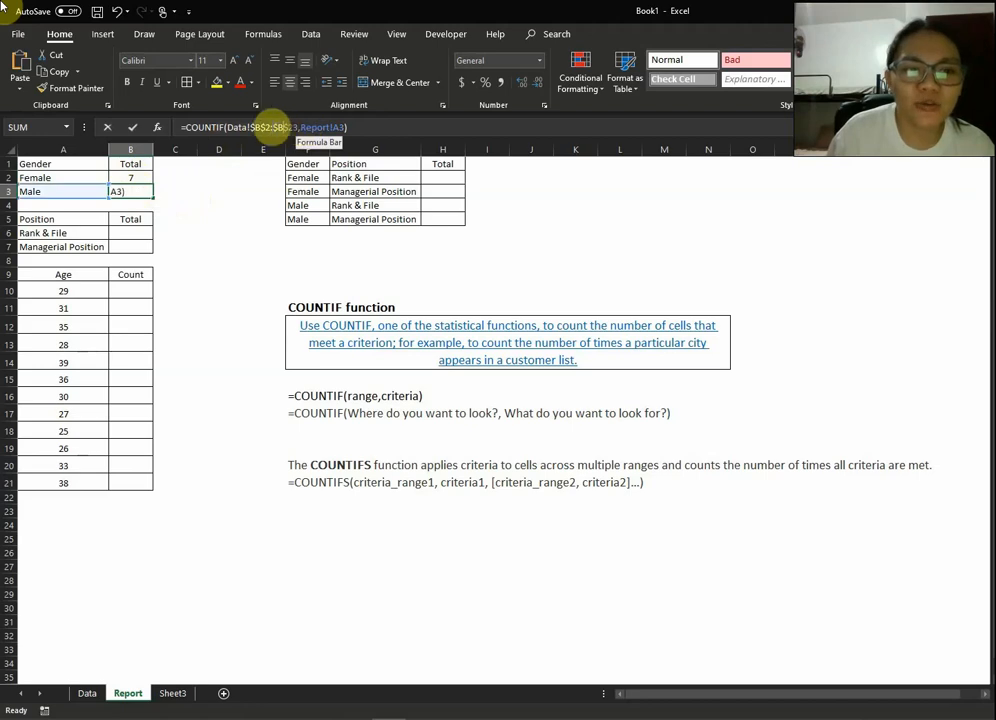
{"action": "left_click", "coordinate": [247, 127]}
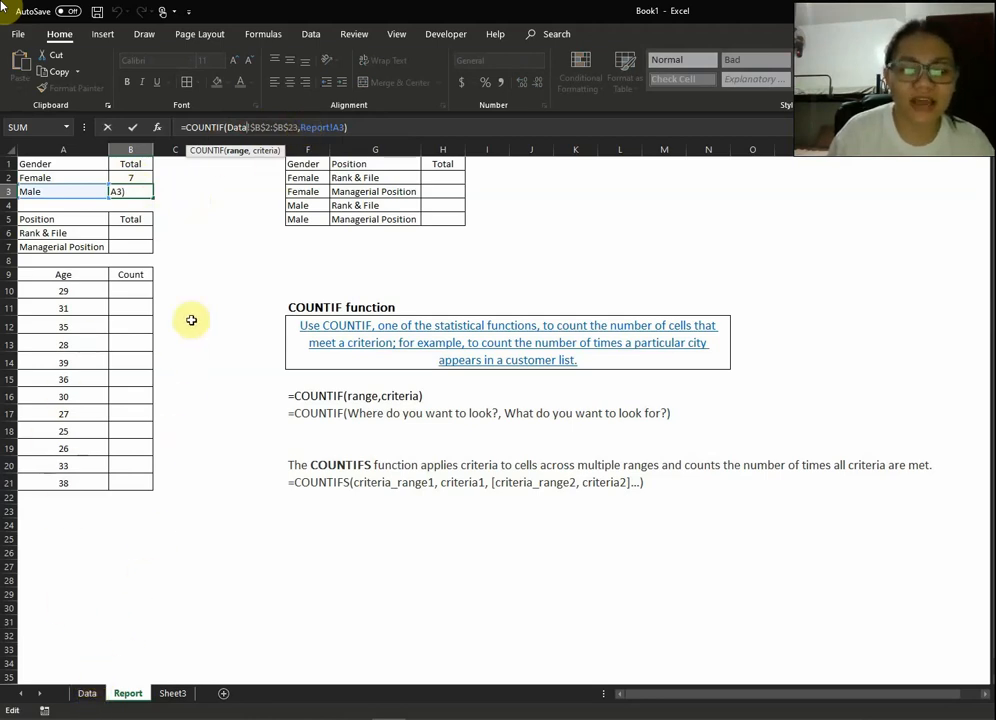
{"action": "key", "text": "Return"}
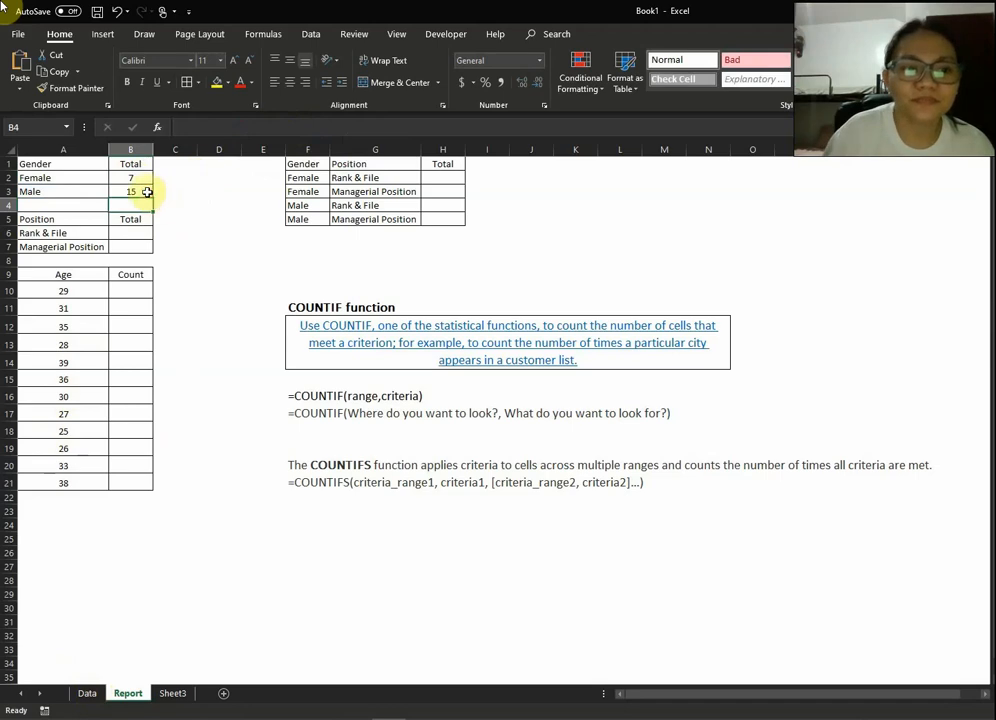
{"action": "left_click", "coordinate": [140, 178]}
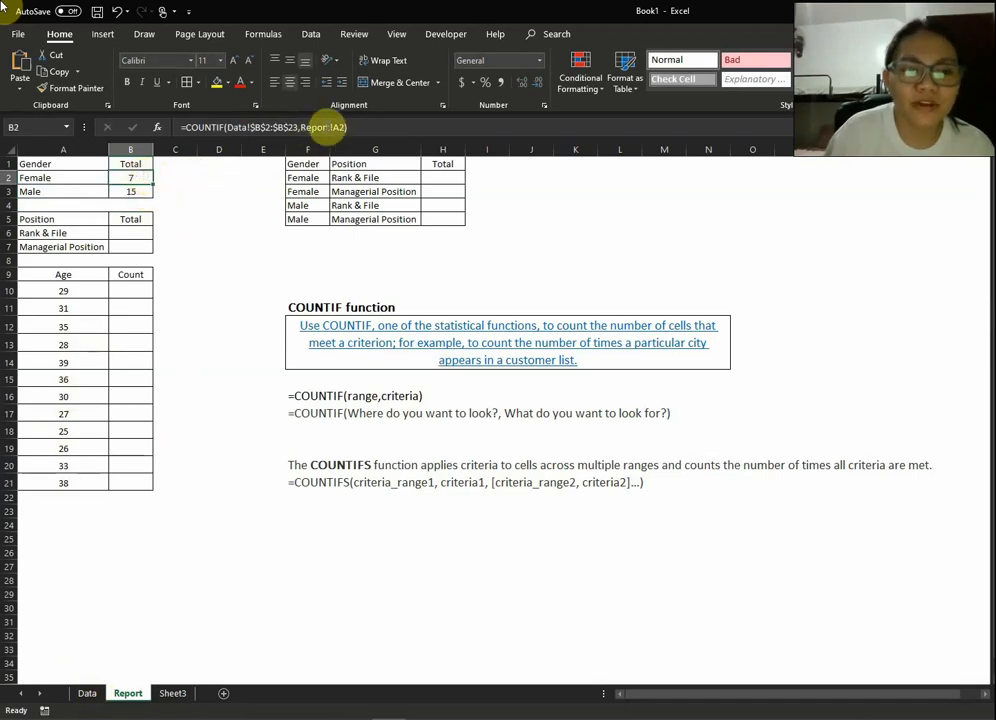
{"action": "left_click", "coordinate": [350, 128]}
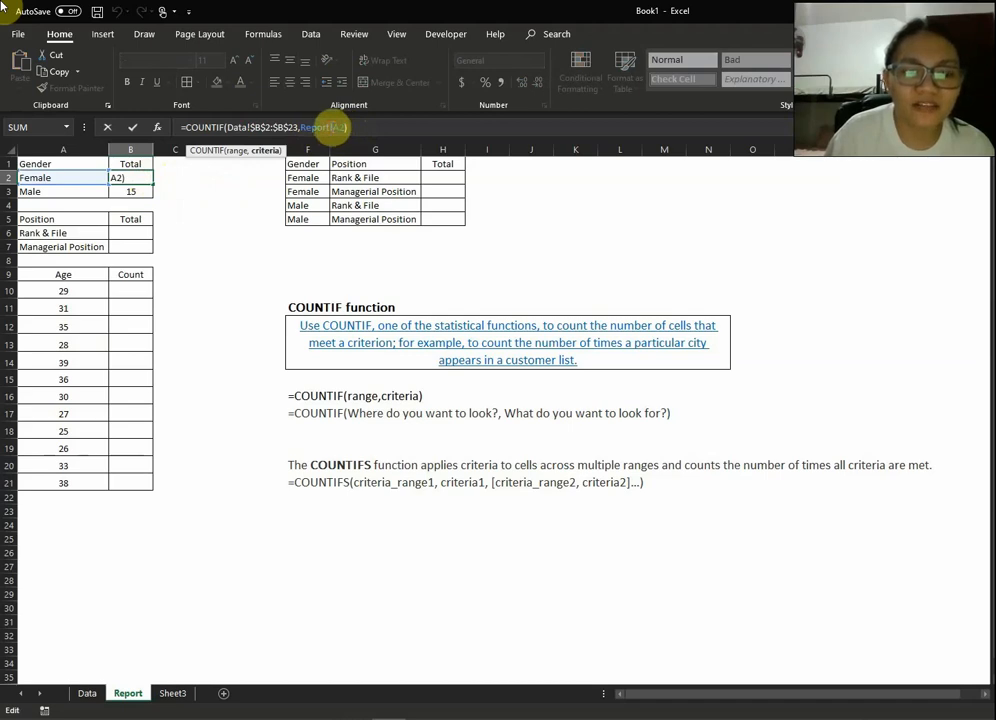
{"action": "key", "text": "Return"}
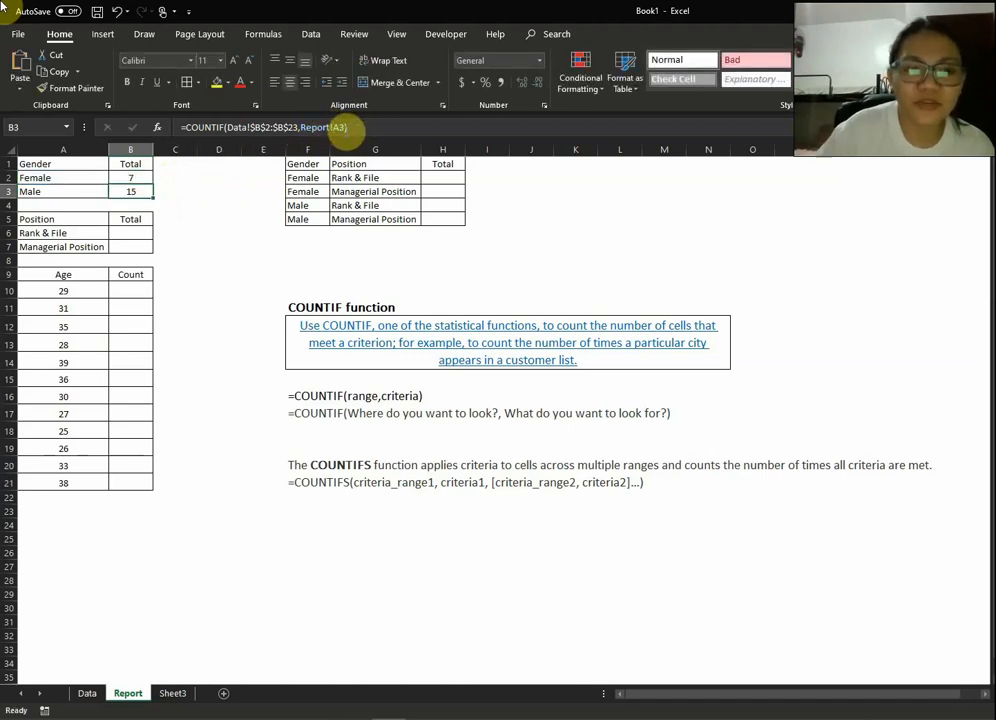
{"action": "left_click", "coordinate": [143, 177]}
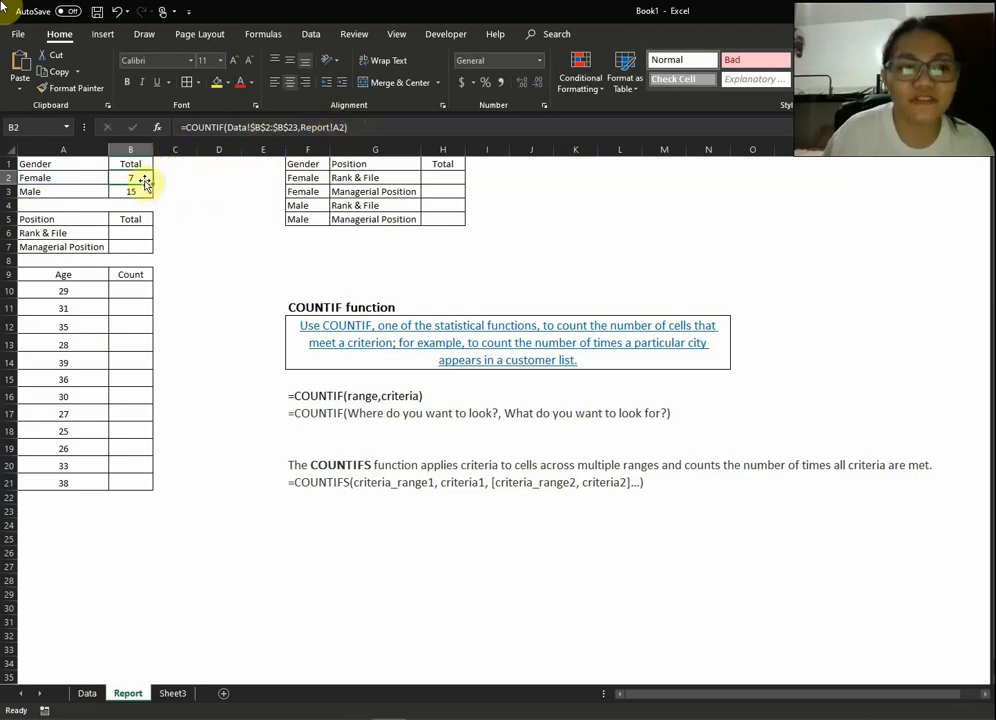
{"action": "left_click", "coordinate": [84, 191]}
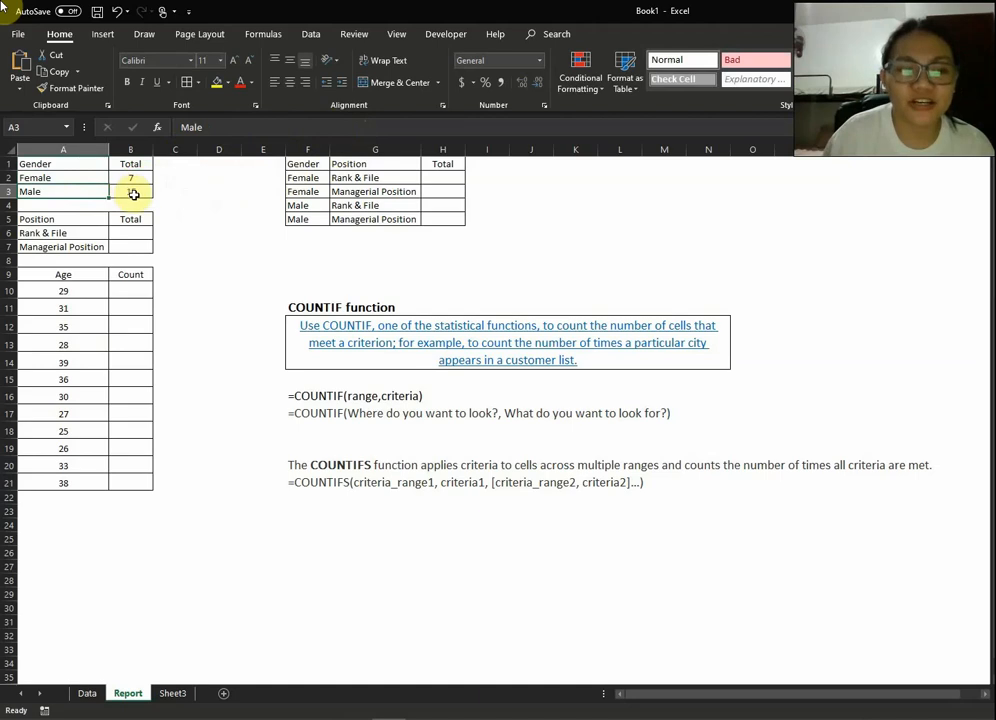
- Copy the formula in B2 down to B3 once more and select the Male total
{"action": "left_click", "coordinate": [133, 194]}
{"action": "left_click", "coordinate": [165, 178]}
{"action": "left_click", "coordinate": [137, 182]}
{"action": "mouse_move", "coordinate": [155, 183]}
{"action": "left_mouse_down"}
{"action": "mouse_move", "coordinate": [147, 196]}
{"action": "mouse_move", "coordinate": [141, 190]}
{"action": "left_mouse_up"}
{"action": "left_click", "coordinate": [141, 190]}
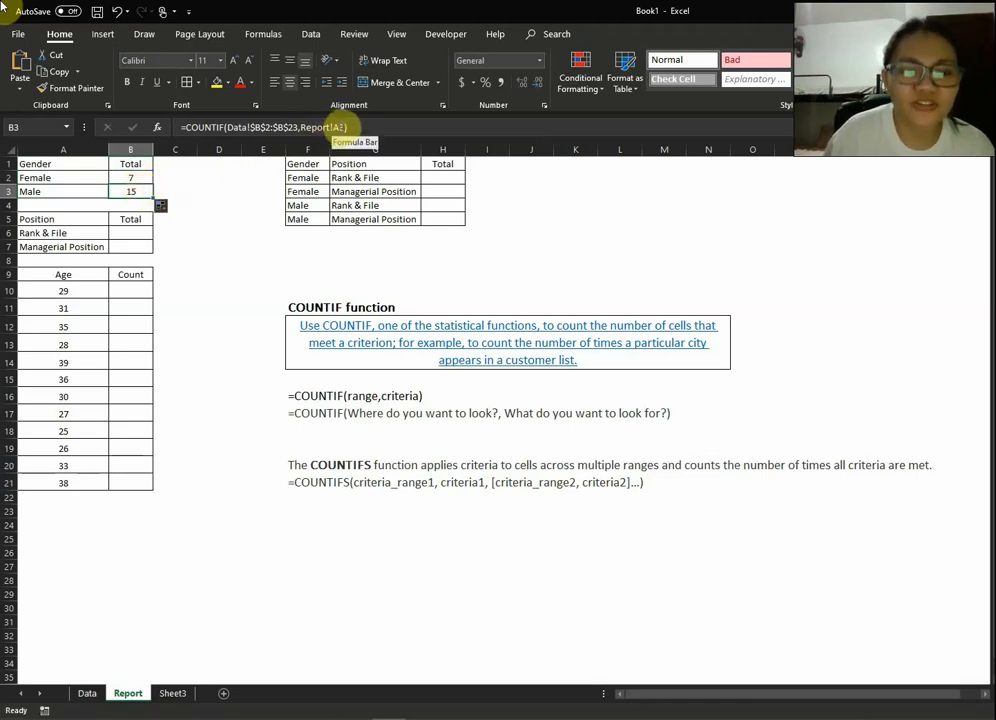
- Examine the criteria reference in B3's formula and match the Female and Male labels to their totals
{"action": "left_click", "coordinate": [340, 127]}
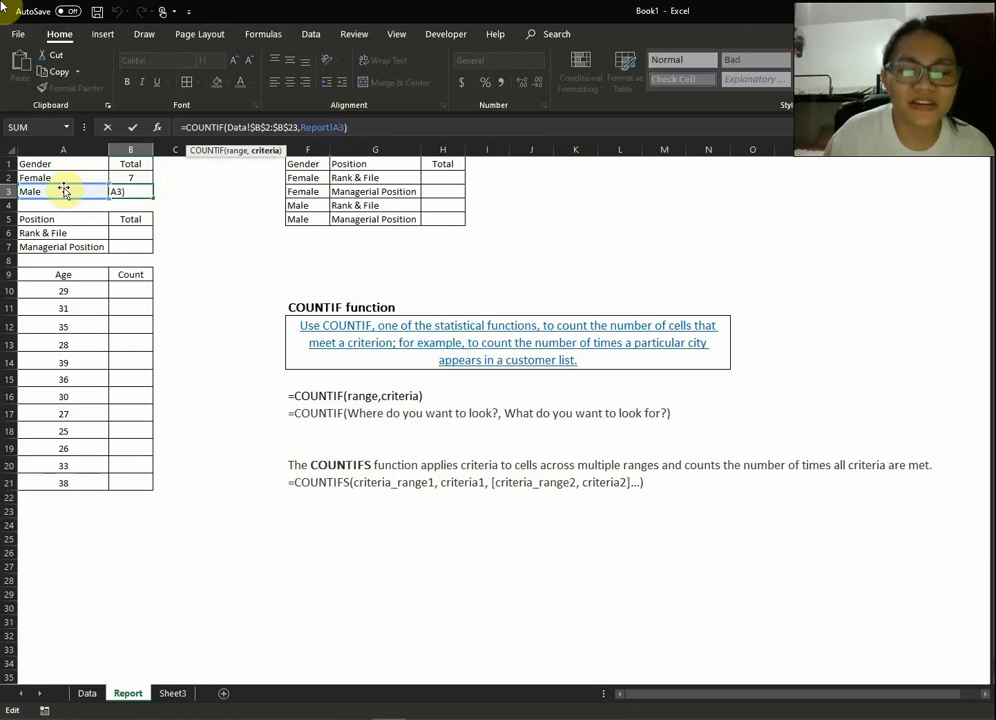
{"action": "key", "text": "Return"}
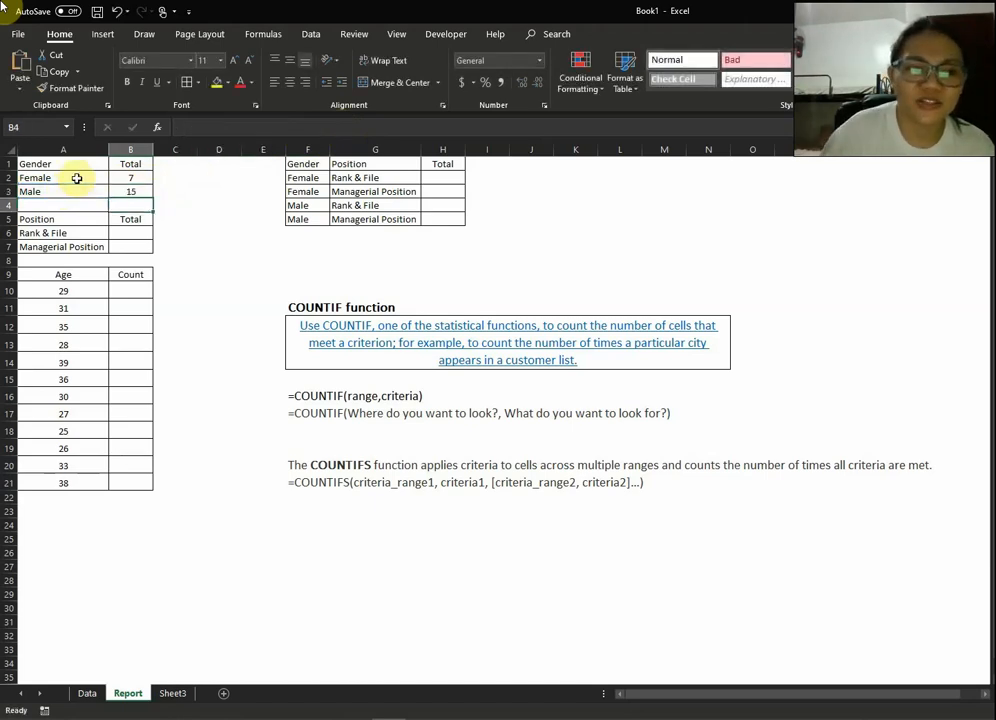
{"action": "left_click", "coordinate": [122, 187]}
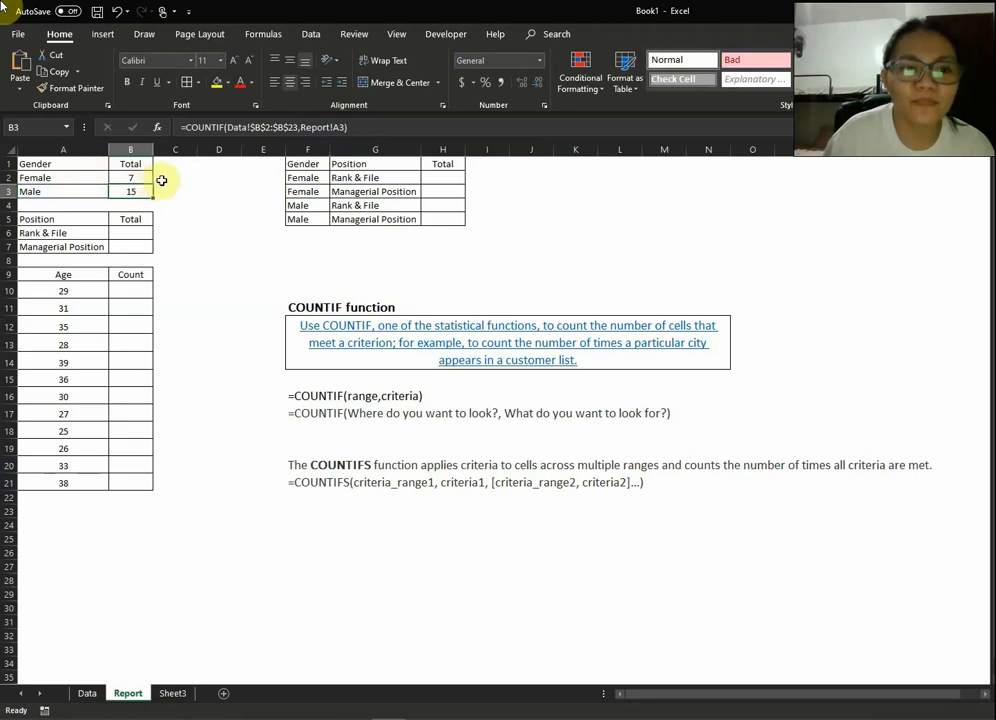
{"action": "left_click", "coordinate": [80, 177]}
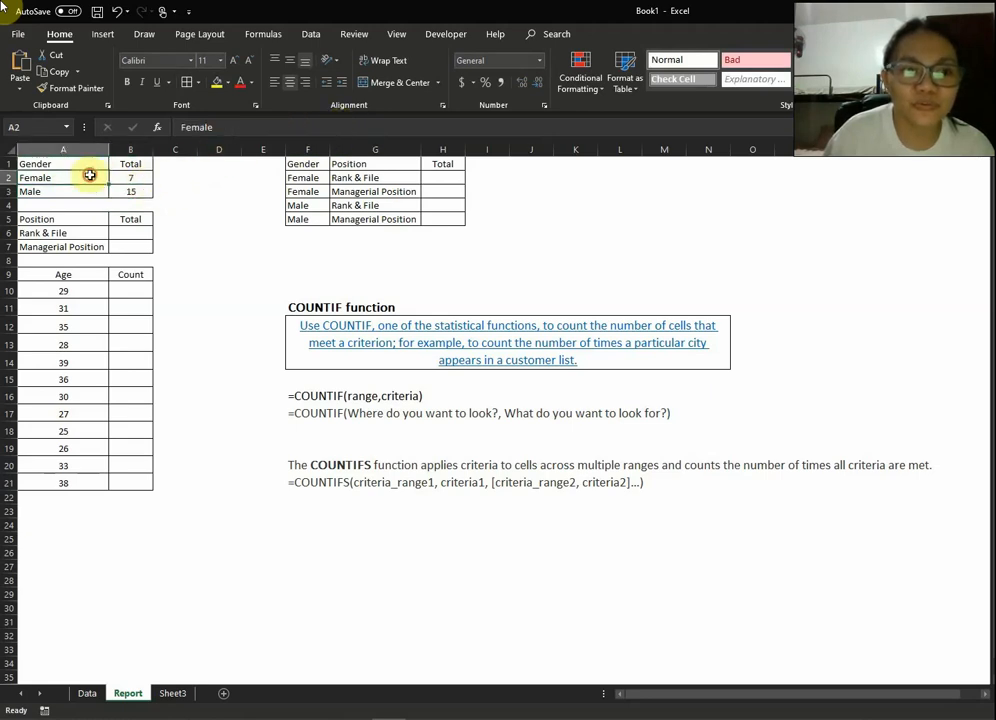
{"action": "left_click_drag", "start_coordinate": [80, 177], "coordinate": [152, 183]}
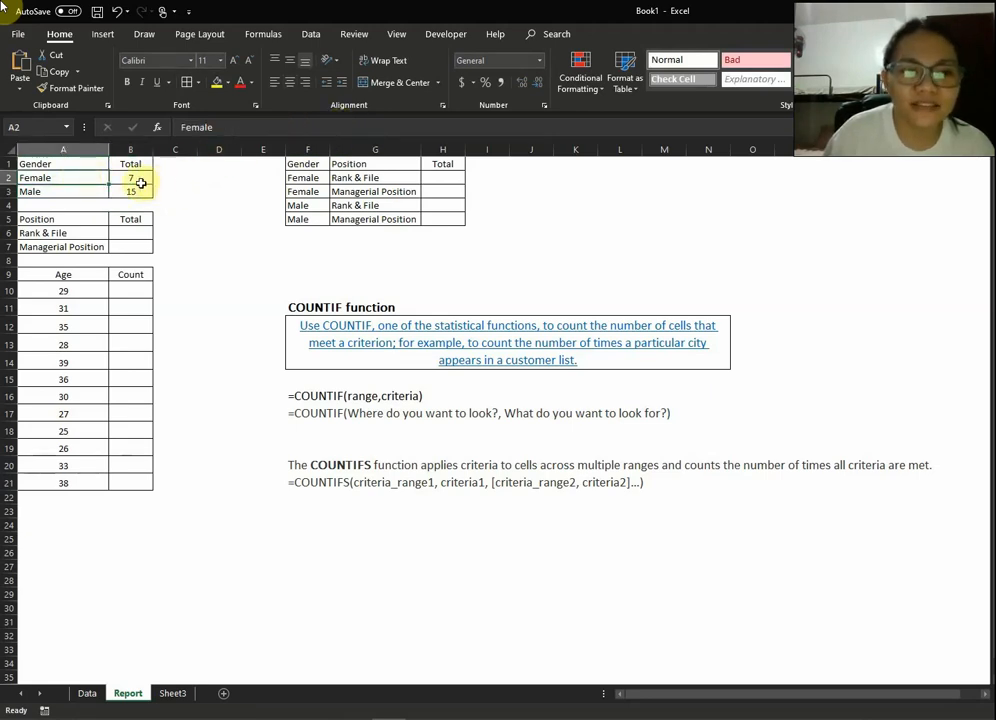
{"action": "left_click", "coordinate": [74, 195]}
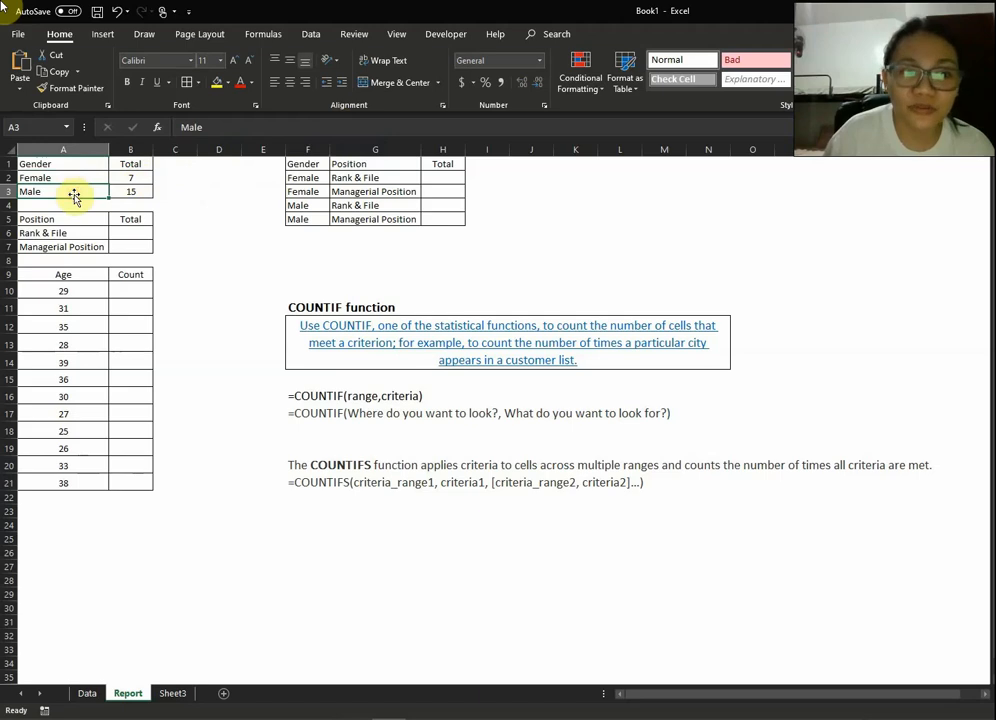
{"action": "left_click", "coordinate": [136, 190]}
{"action": "left_click", "coordinate": [176, 178]}
{"action": "left_click", "coordinate": [133, 193]}
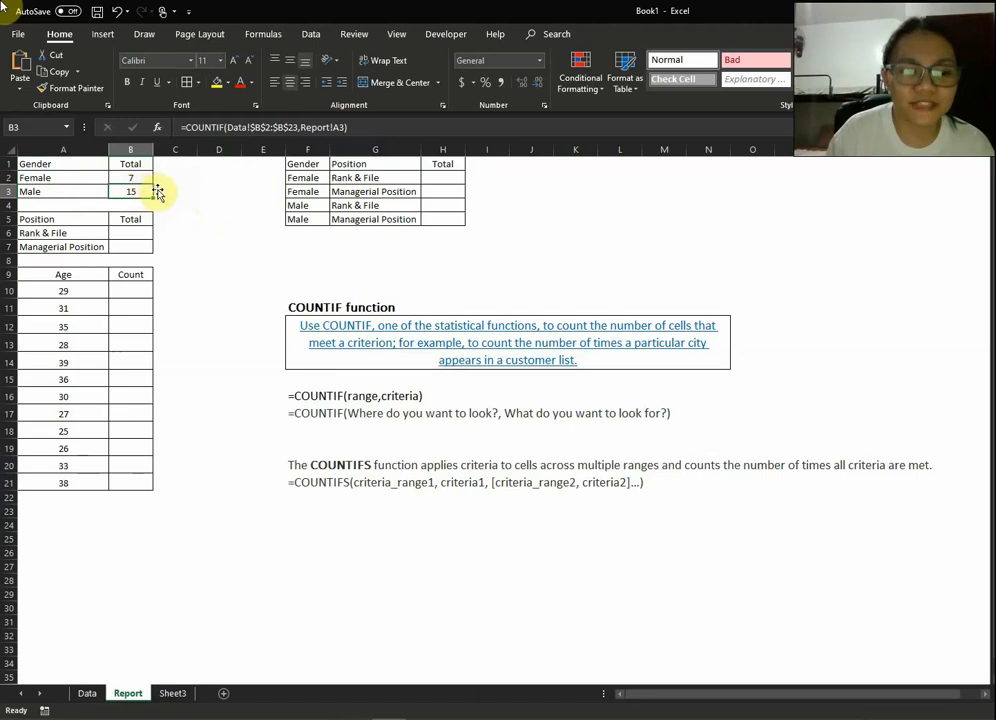
- Verify the Male total by going through the Male entries in the Data sheet's Gender column, and return to the Report sheet
{"action": "left_click", "coordinate": [86, 693]}
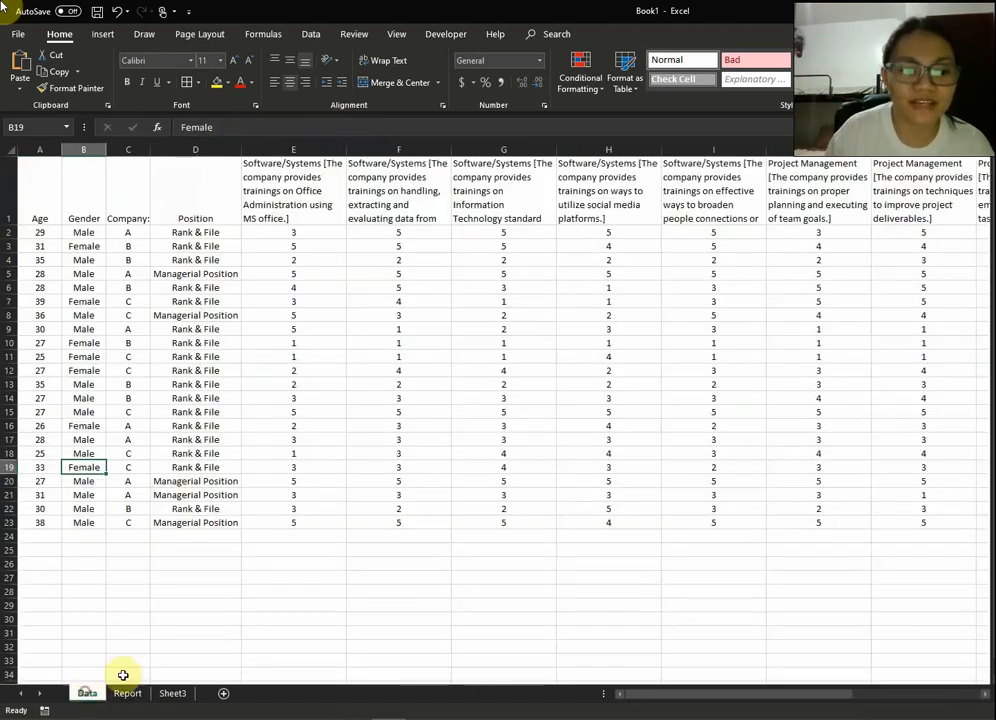
{"action": "left_click", "coordinate": [93, 232]}
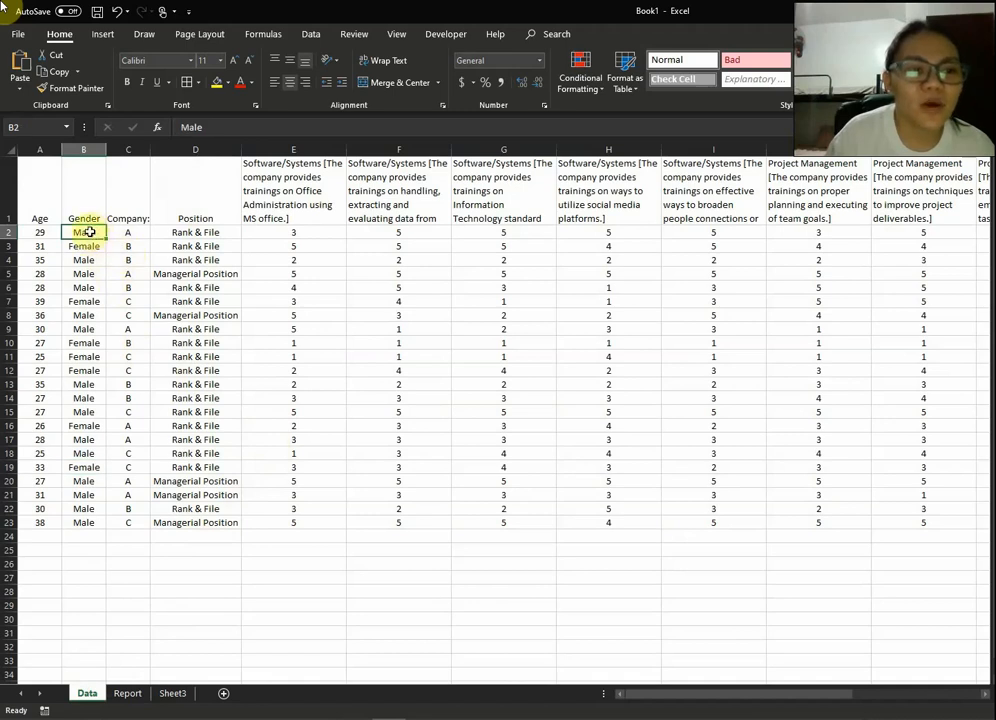
{"action": "left_click", "coordinate": [84, 272]}
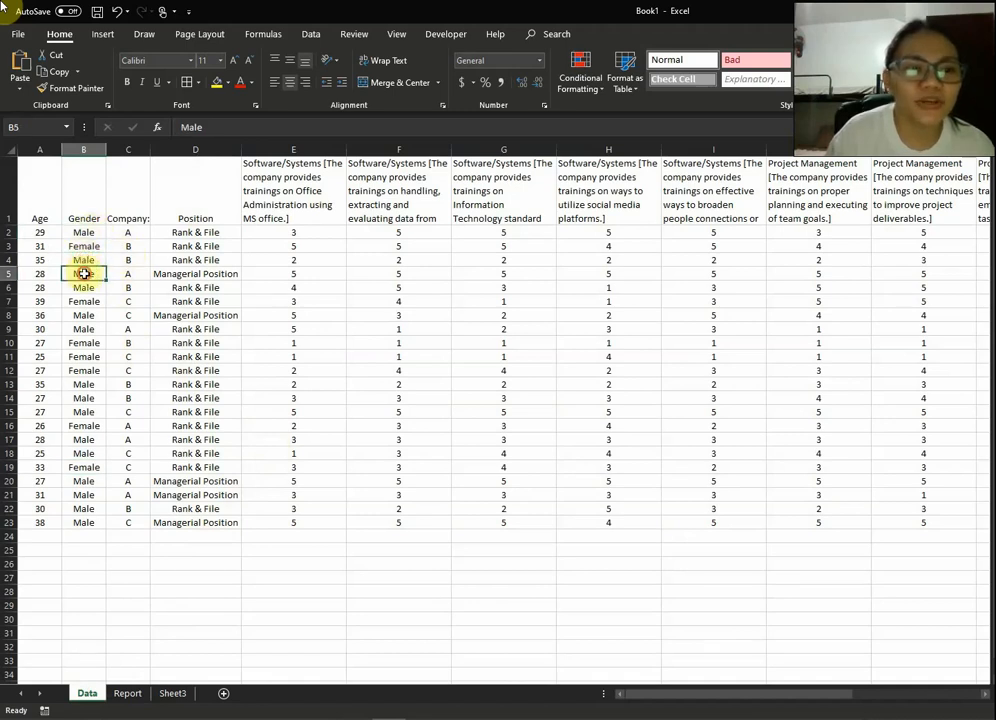
{"action": "left_click", "coordinate": [82, 285]}
{"action": "left_click", "coordinate": [84, 318]}
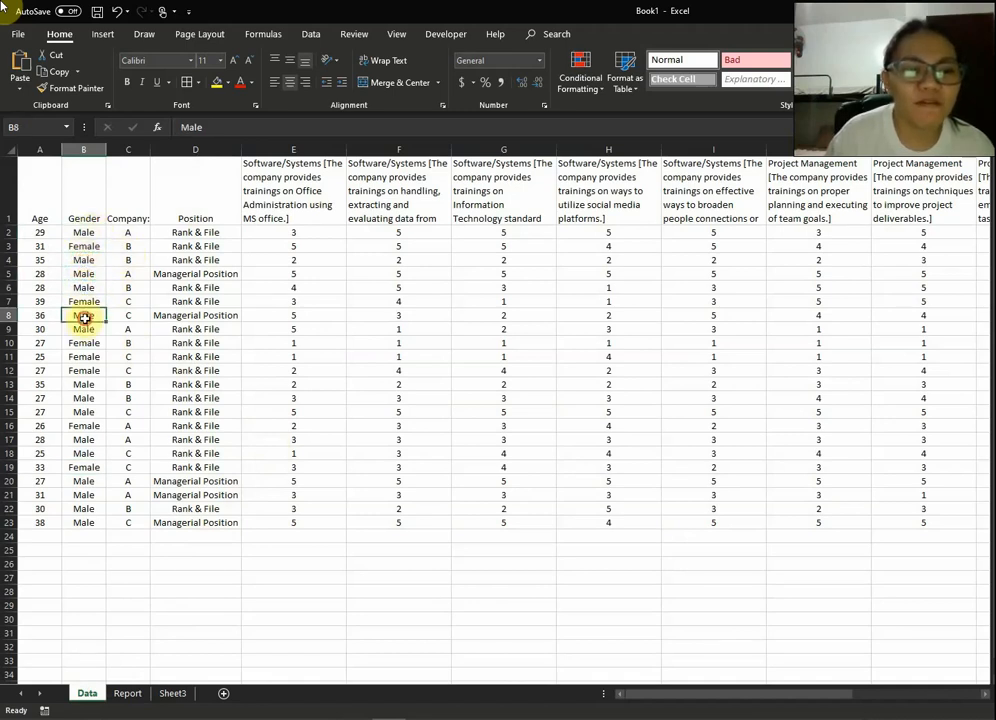
{"action": "left_click", "coordinate": [86, 329]}
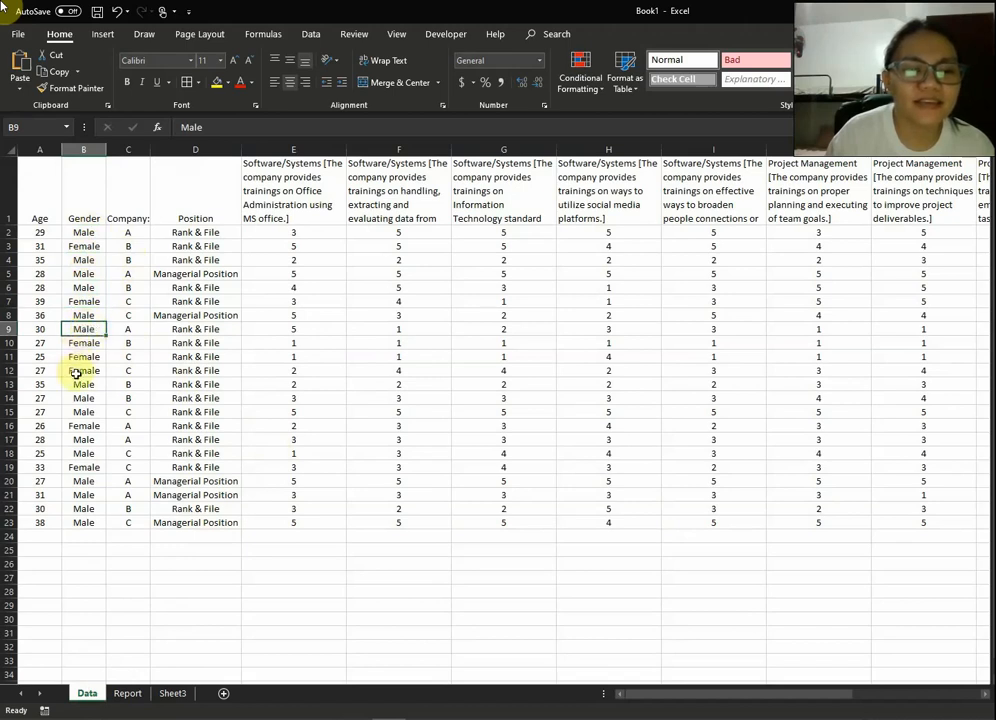
{"action": "left_click", "coordinate": [82, 371]}
{"action": "left_click", "coordinate": [83, 385]}
{"action": "left_click", "coordinate": [84, 398]}
{"action": "left_click", "coordinate": [85, 412]}
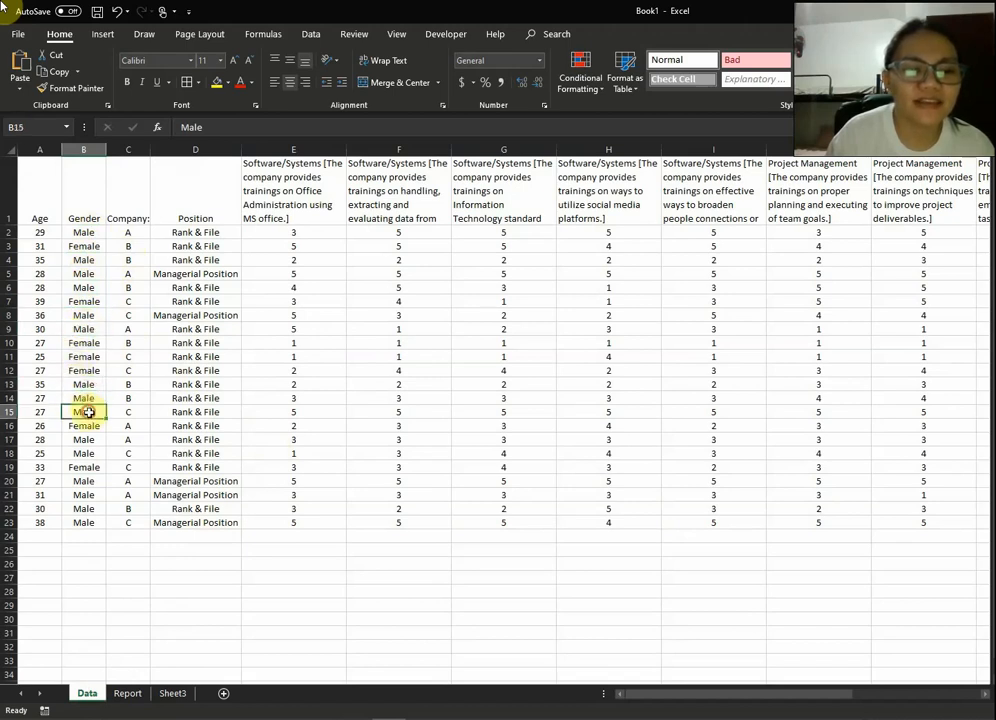
{"action": "left_click", "coordinate": [93, 440]}
{"action": "left_click", "coordinate": [97, 454]}
{"action": "left_click", "coordinate": [84, 482]}
{"action": "left_click", "coordinate": [84, 494]}
{"action": "left_click", "coordinate": [88, 508]}
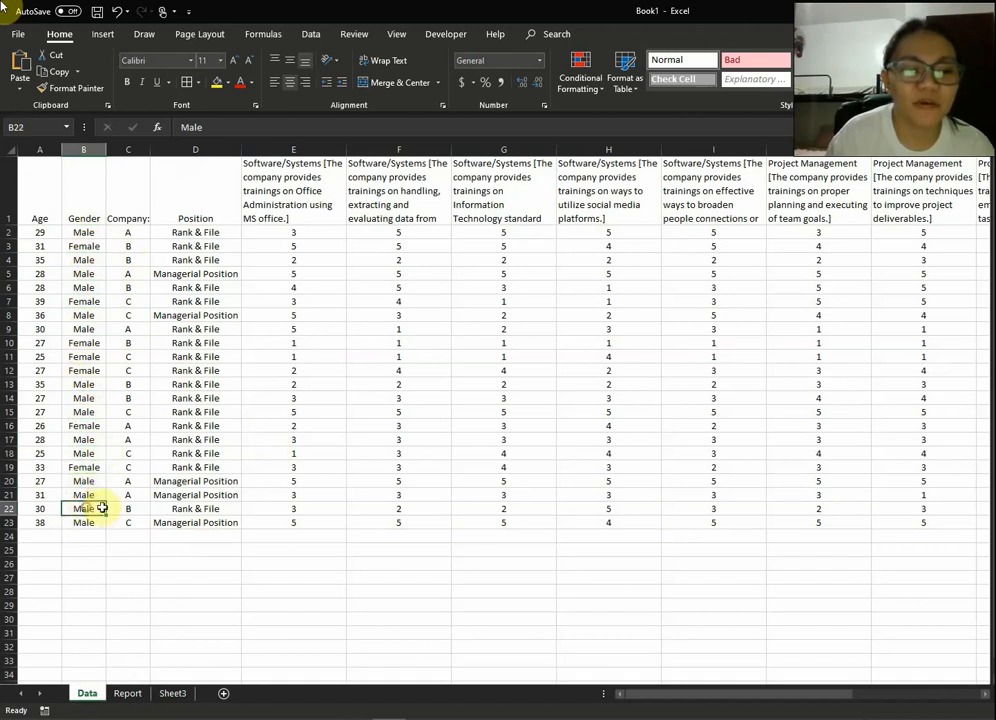
{"action": "left_click", "coordinate": [128, 694]}
{"action": "left_click", "coordinate": [192, 178]}
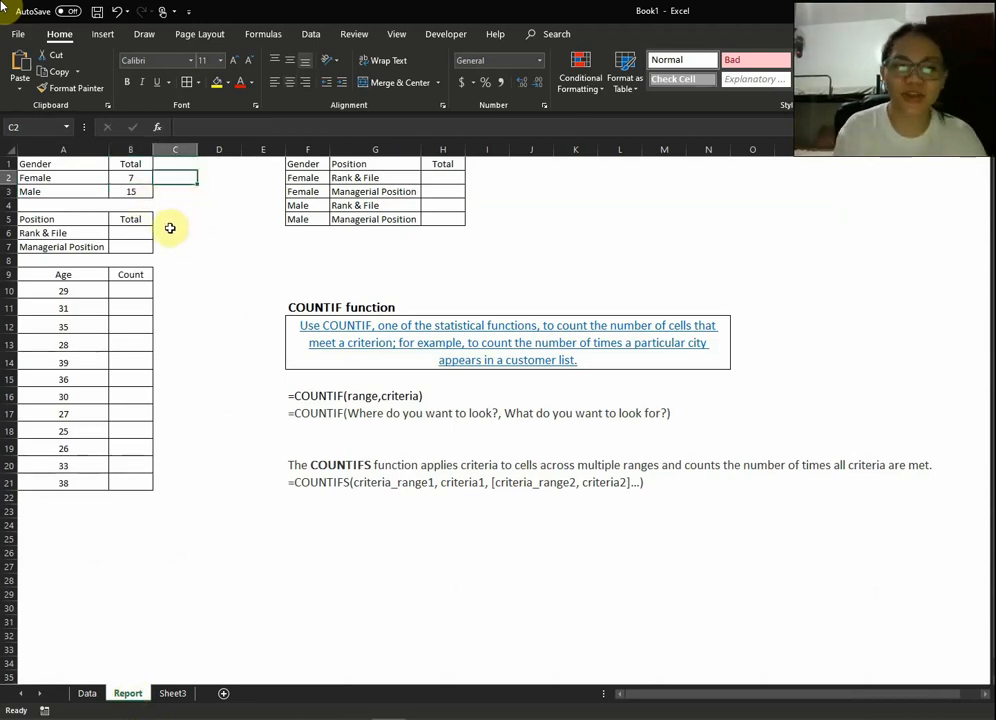
- Start a COUNTIF formula in B6 for Rank & File, using the Data sheet's Position entries D2:D23 as an absolute range
{"action": "left_click", "coordinate": [120, 232]}
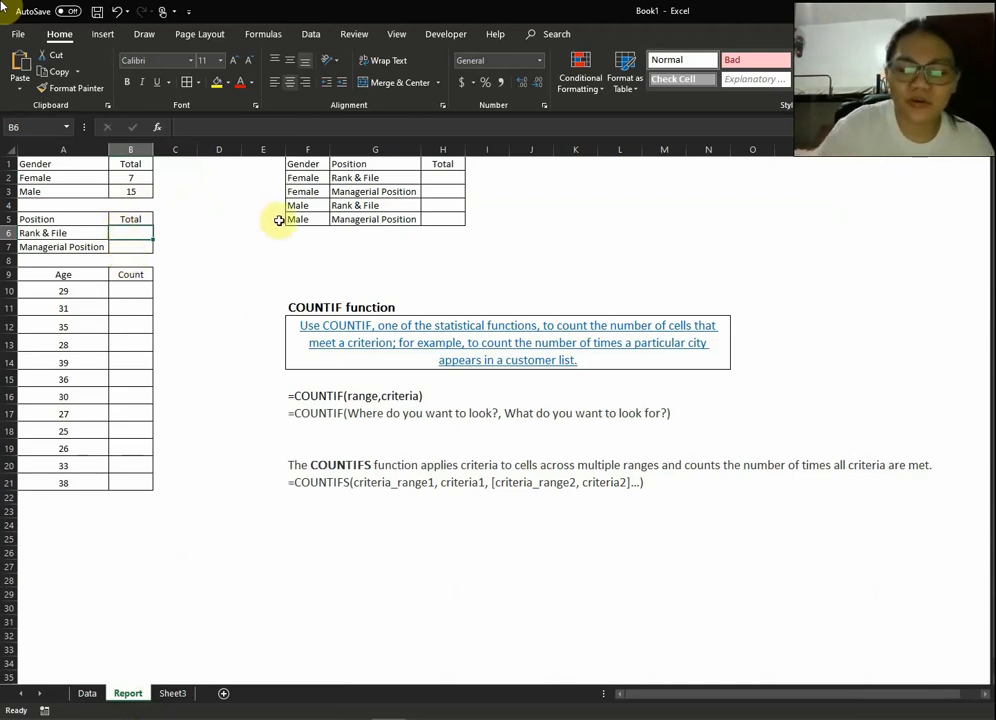
{"action": "type", "text": "=countif"}
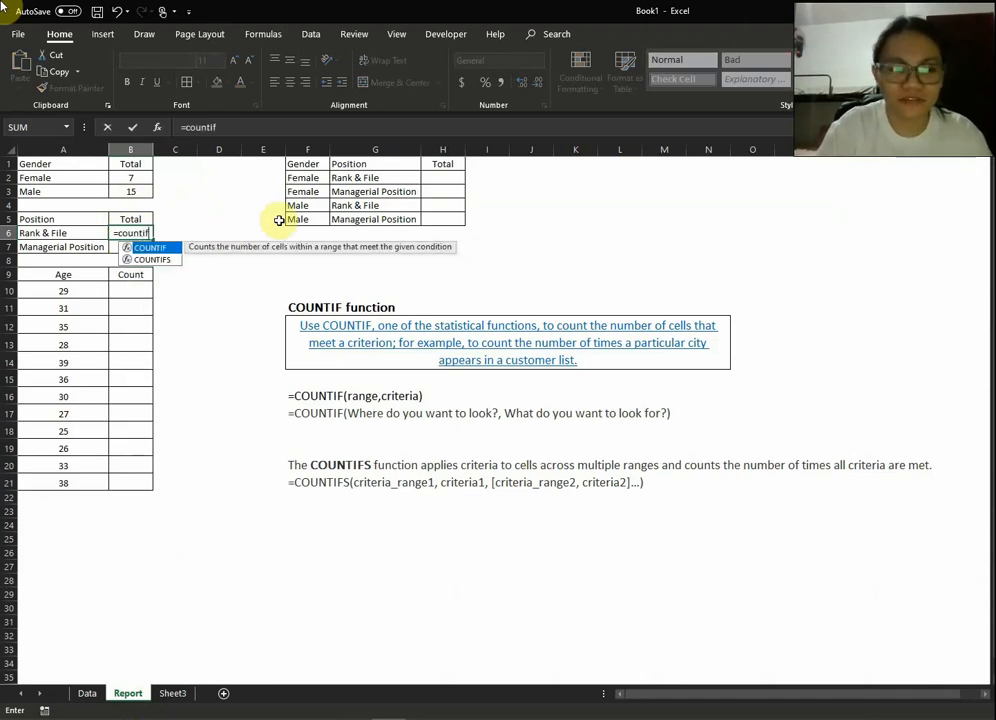
{"action": "type", "text": "("}
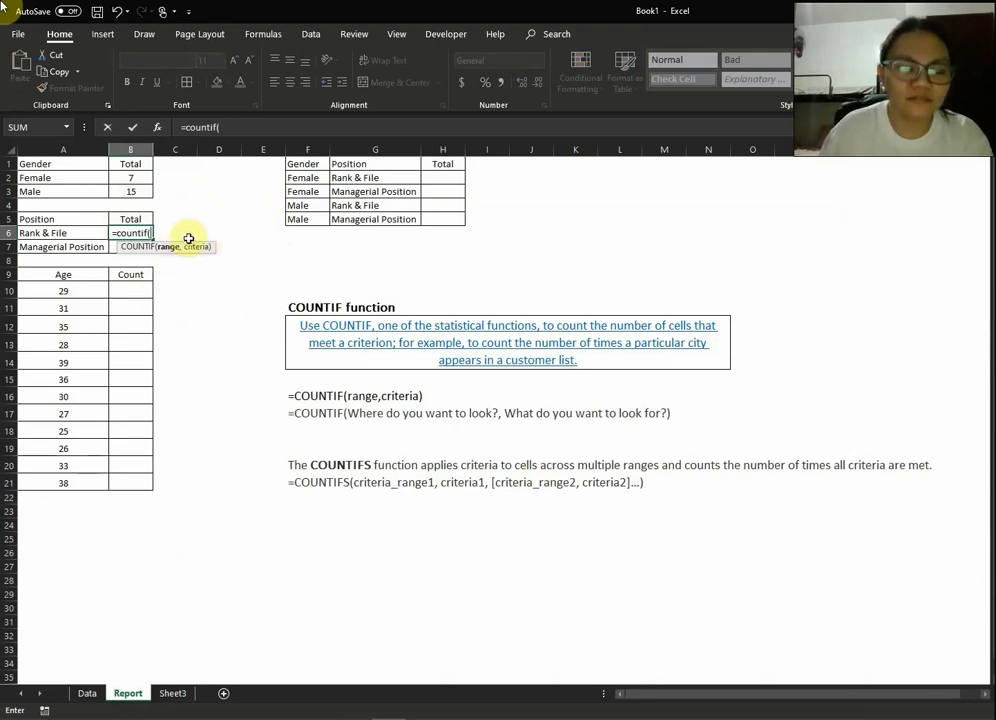
{"action": "left_click", "coordinate": [90, 697]}
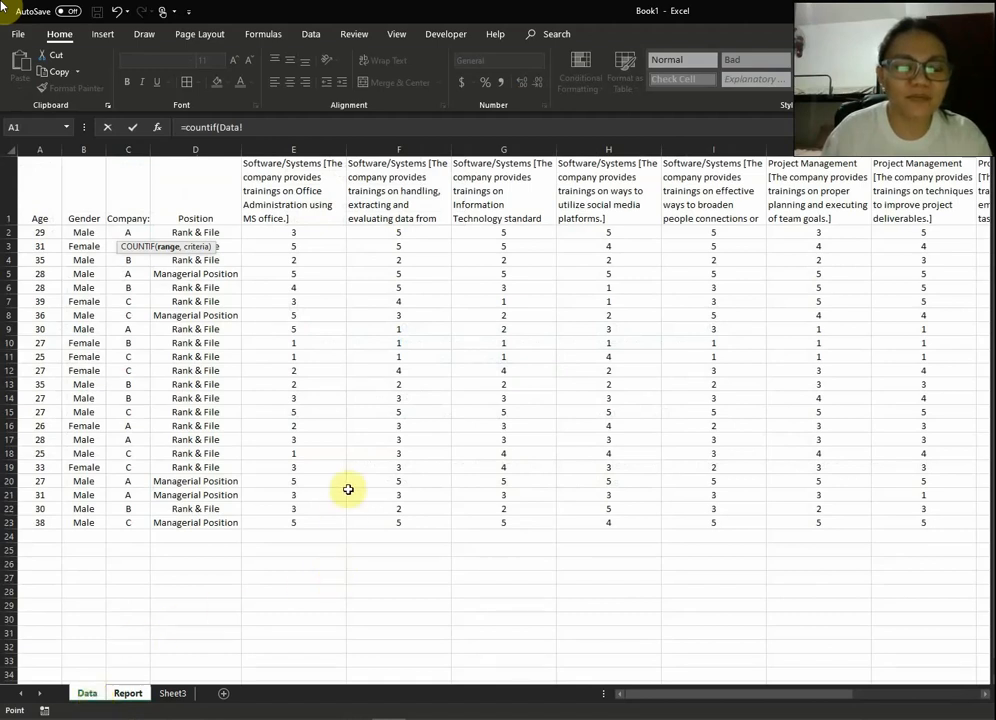
{"action": "left_click", "coordinate": [211, 231]}
{"action": "left_click_drag", "start_coordinate": [211, 231], "coordinate": [209, 525]}
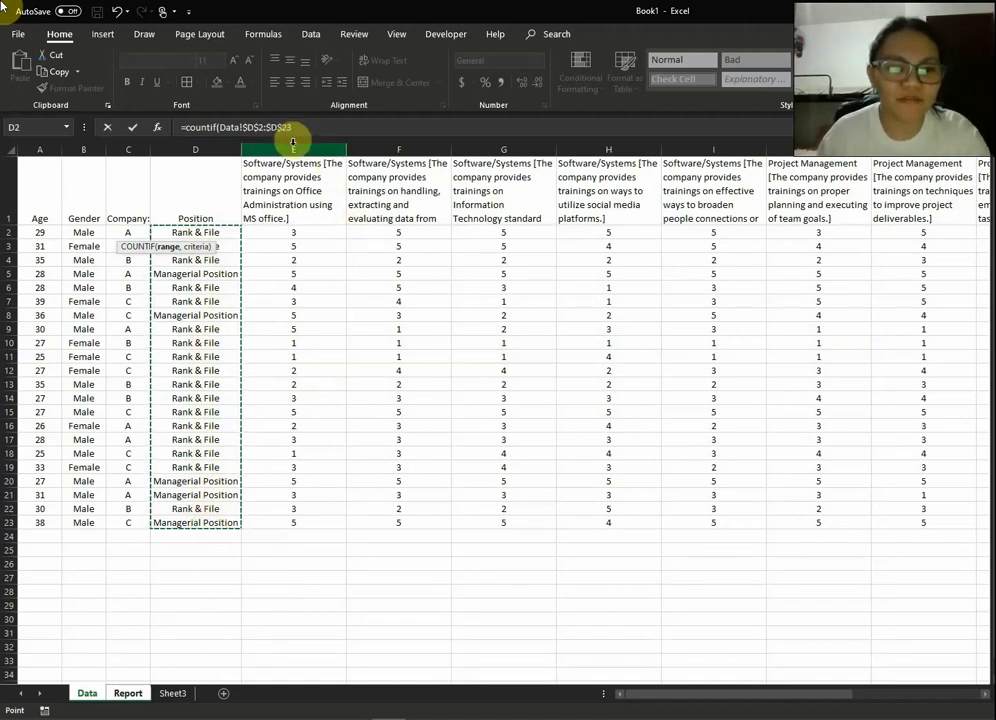
{"action": "key", "text": "F4"}
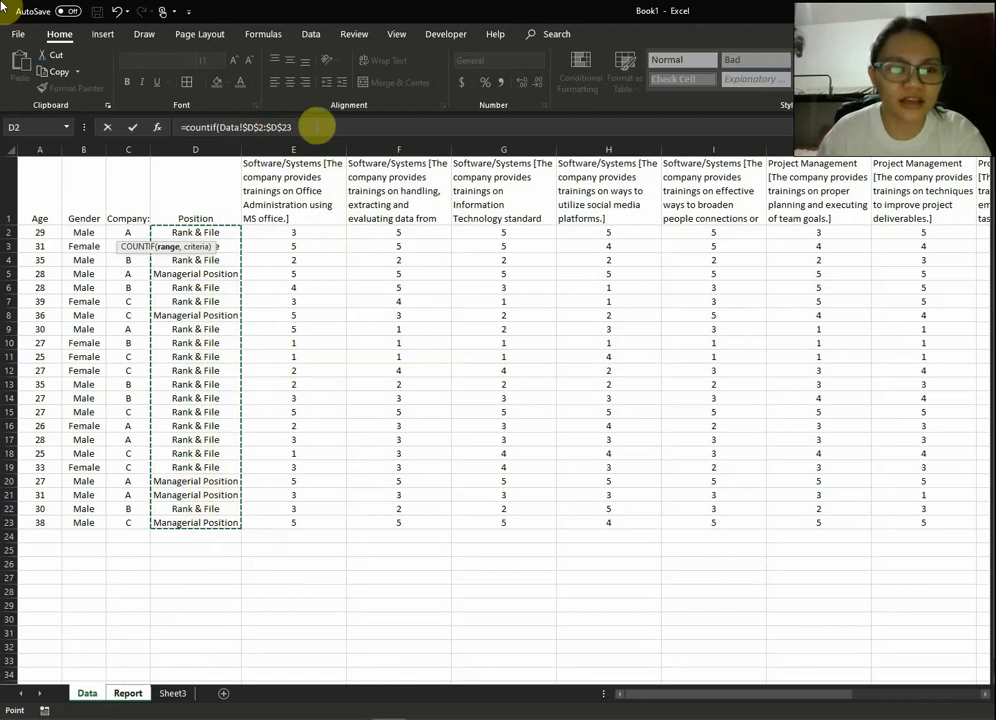
- Complete the COUNTIF formula in B6 with the Report sheet's Rank & File label in A6 as the criteria
{"action": "type", "text": ","}
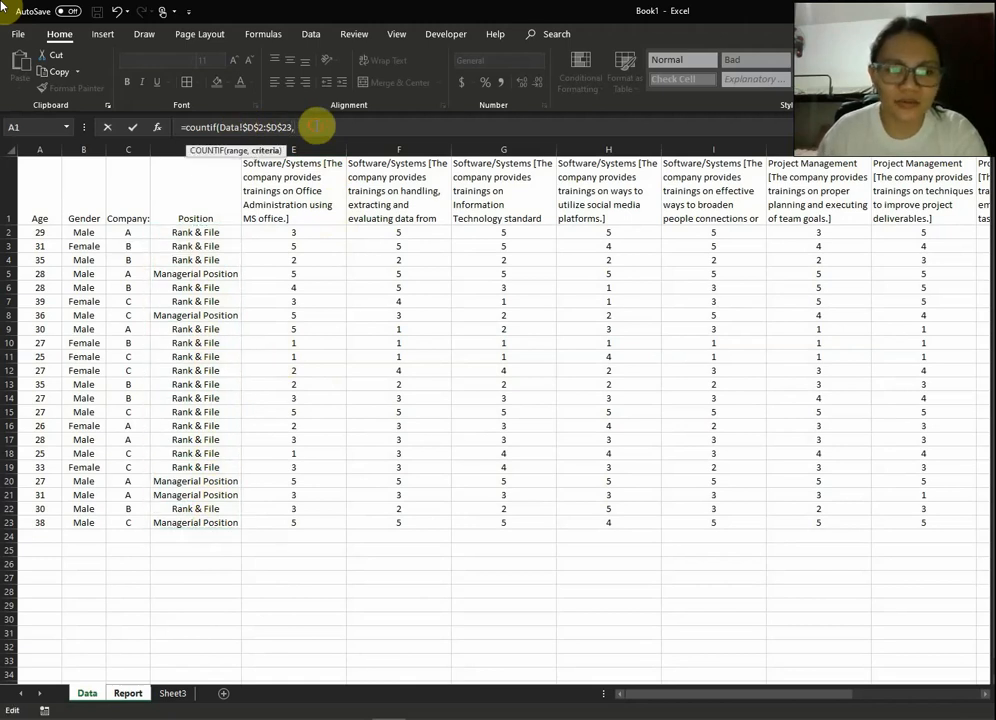
{"action": "left_click", "coordinate": [128, 693]}
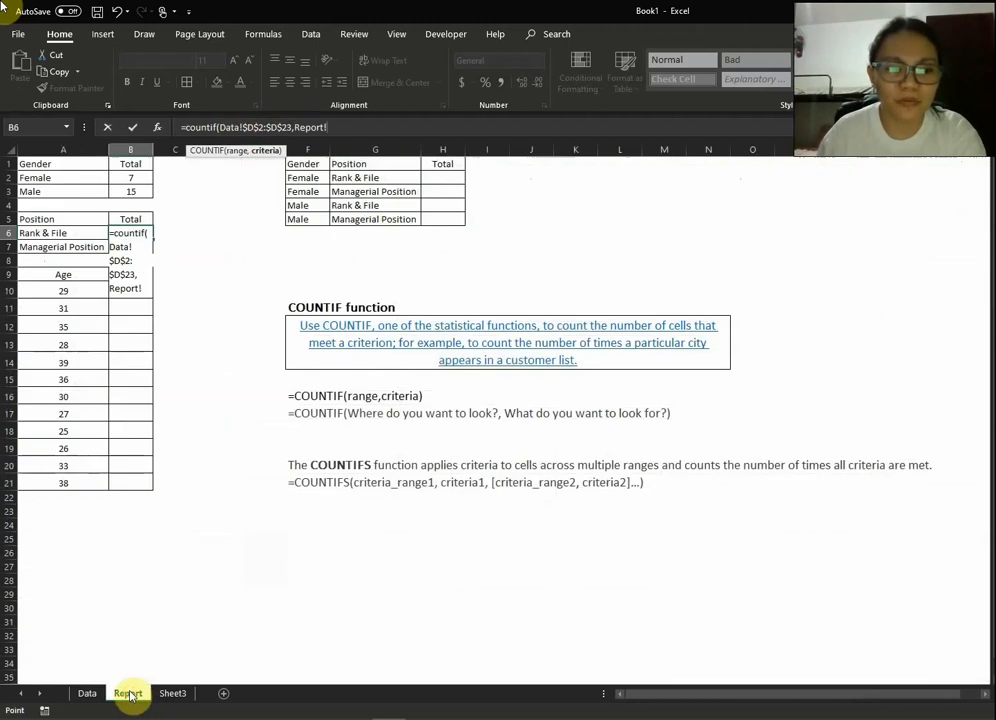
{"action": "left_click", "coordinate": [63, 234]}
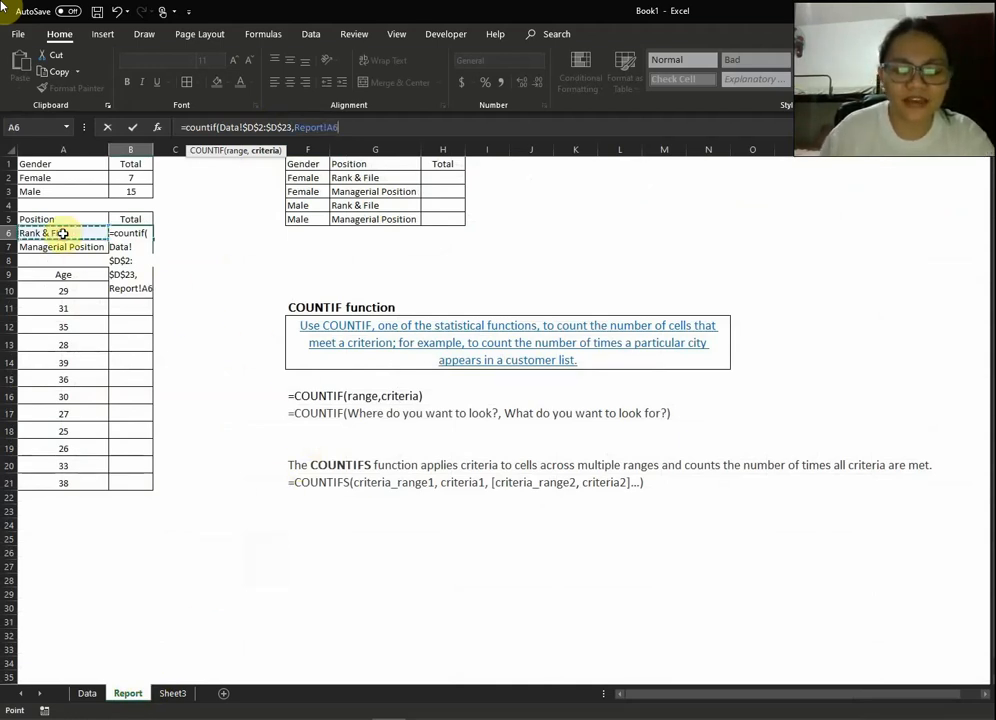
{"action": "type", "text": ")"}
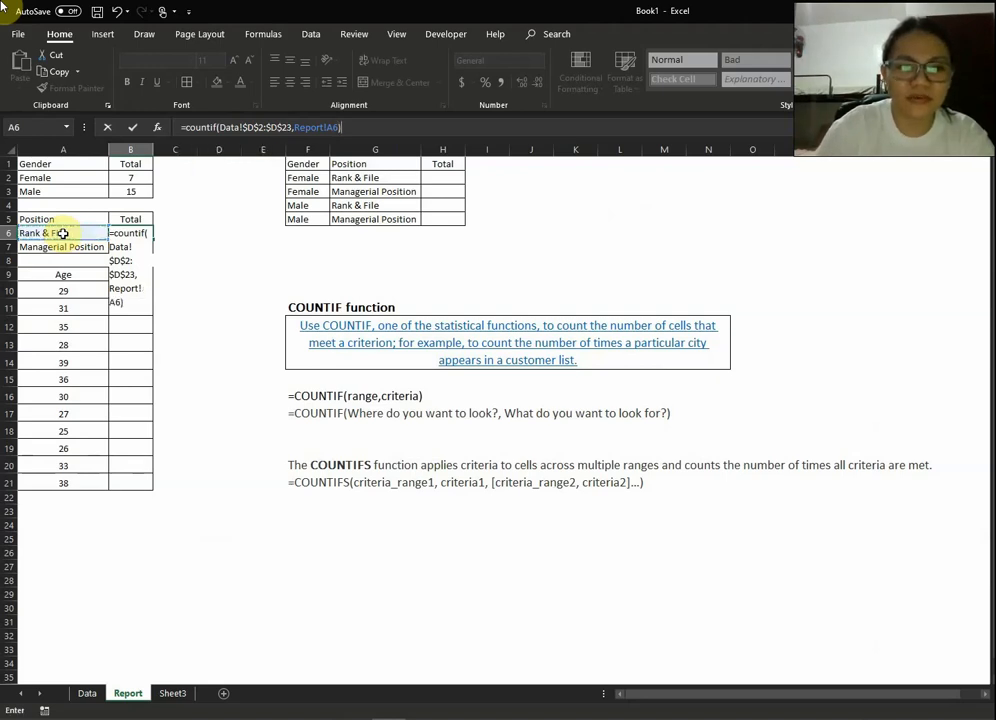
{"action": "key", "text": "Return"}
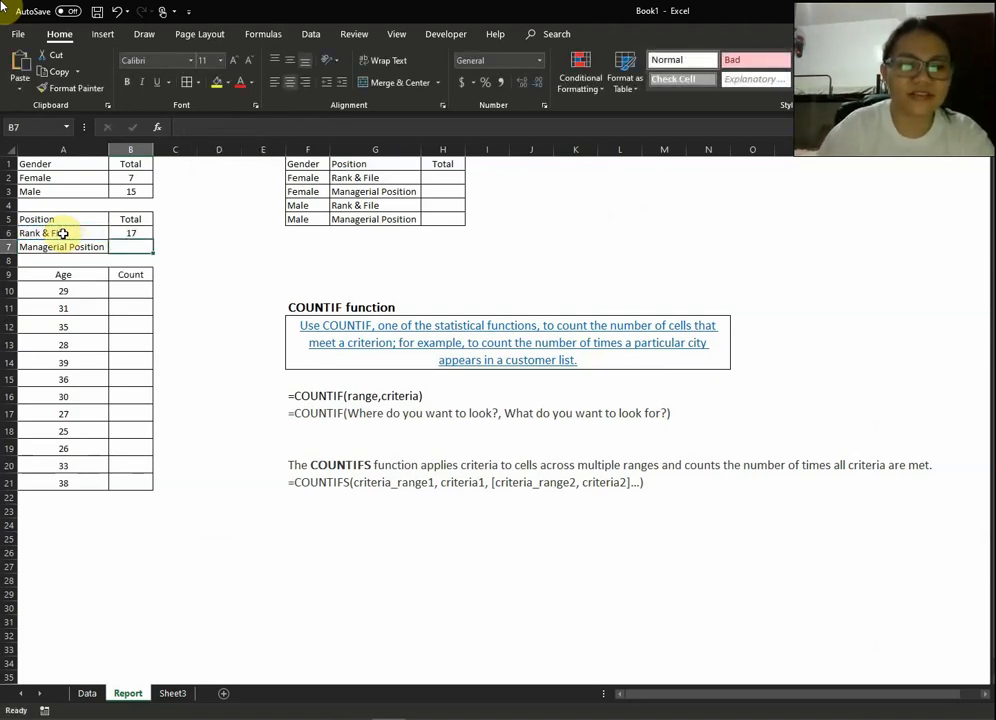
- Copy the Rank & File formula in B6 down to B7 and check the criteria reference in the copied formula
{"action": "left_click", "coordinate": [130, 233]}
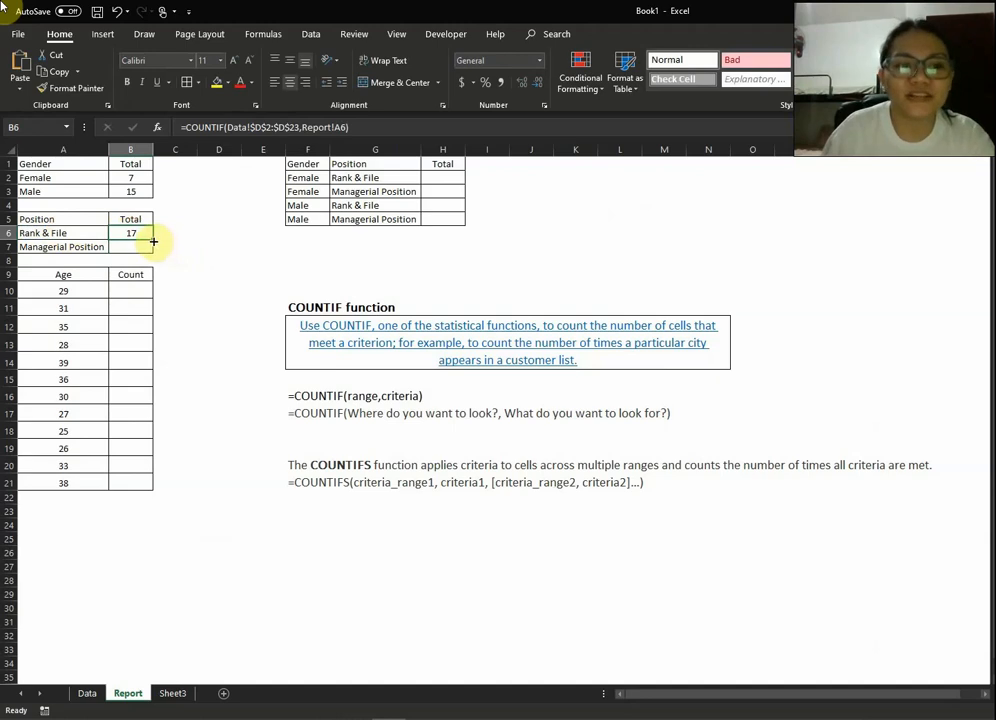
{"action": "left_click_drag", "start_coordinate": [153, 240], "coordinate": [153, 253]}
{"action": "left_click", "coordinate": [138, 247]}
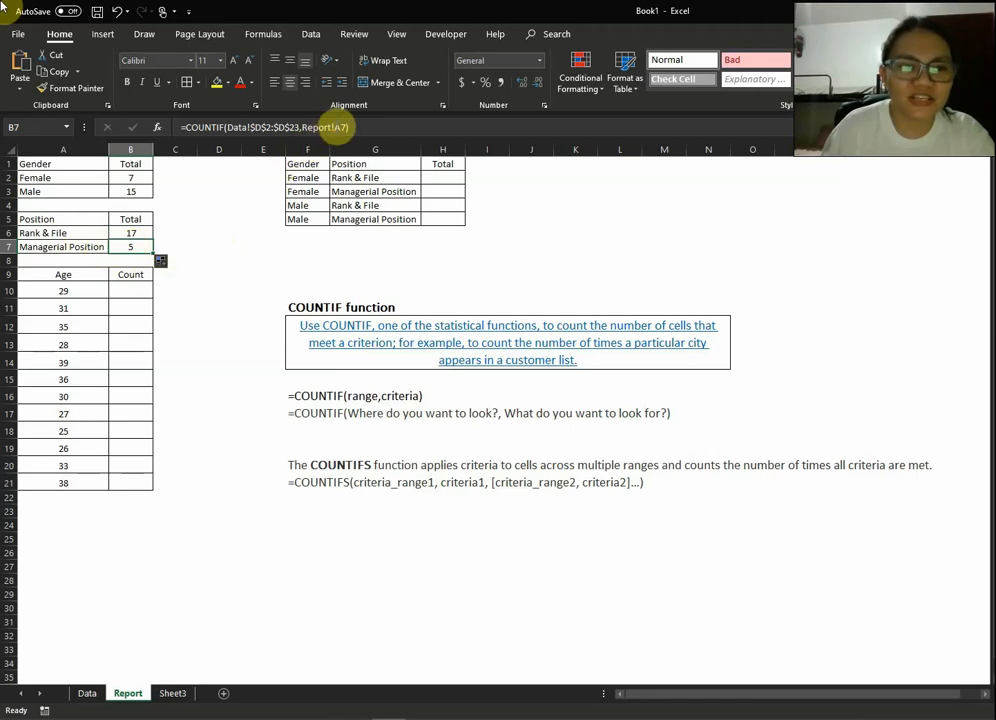
{"action": "left_click", "coordinate": [336, 127]}
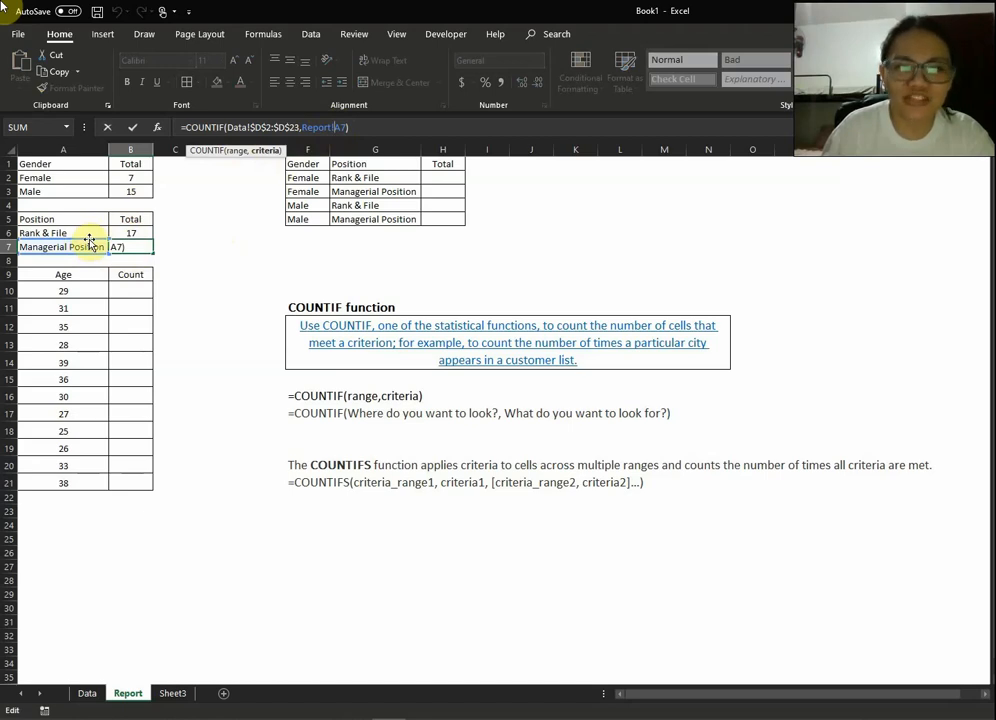
{"action": "key", "text": "Return"}
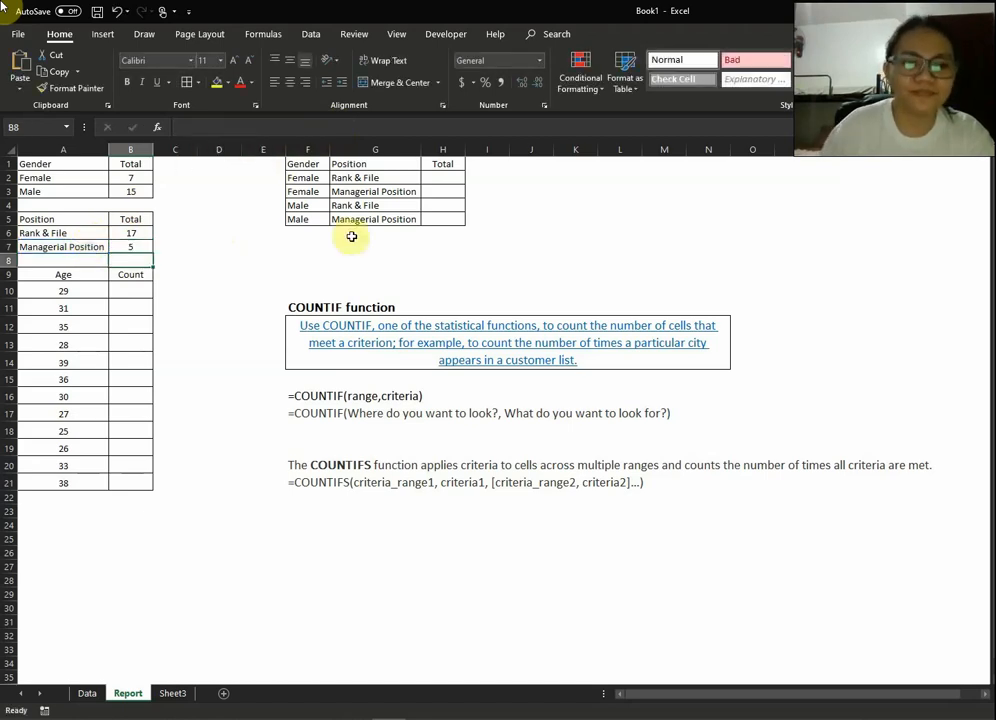
{"action": "left_click", "coordinate": [314, 258]}
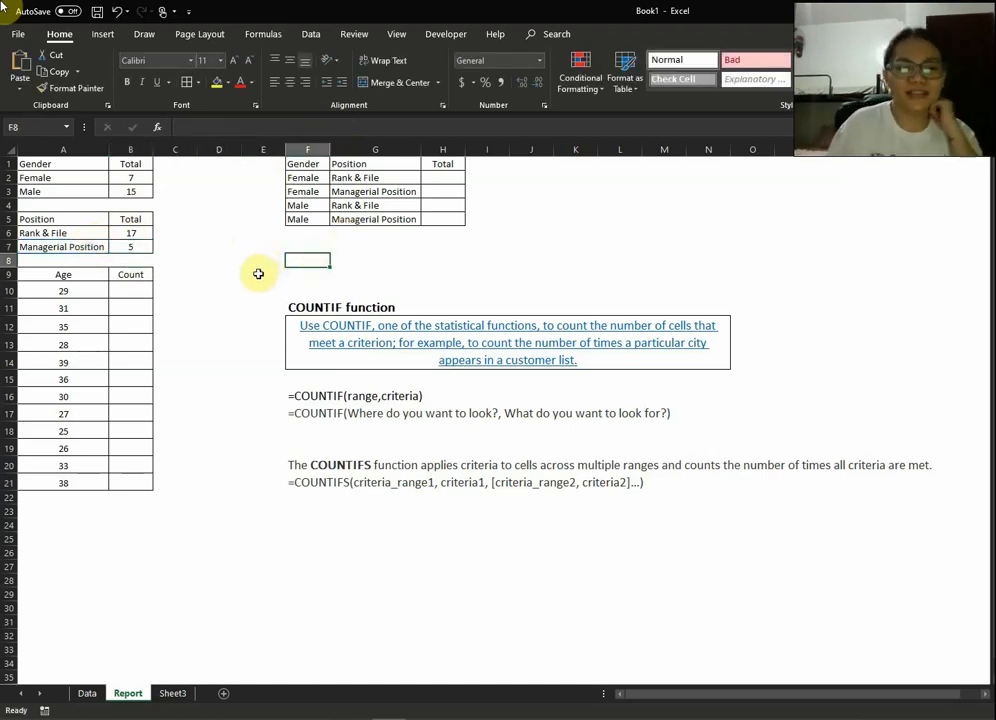
- Start a COUNTIF formula in B10 for age 29, using the Data sheet's Age entries A2:A23 as an absolute range
{"action": "left_click", "coordinate": [143, 292]}
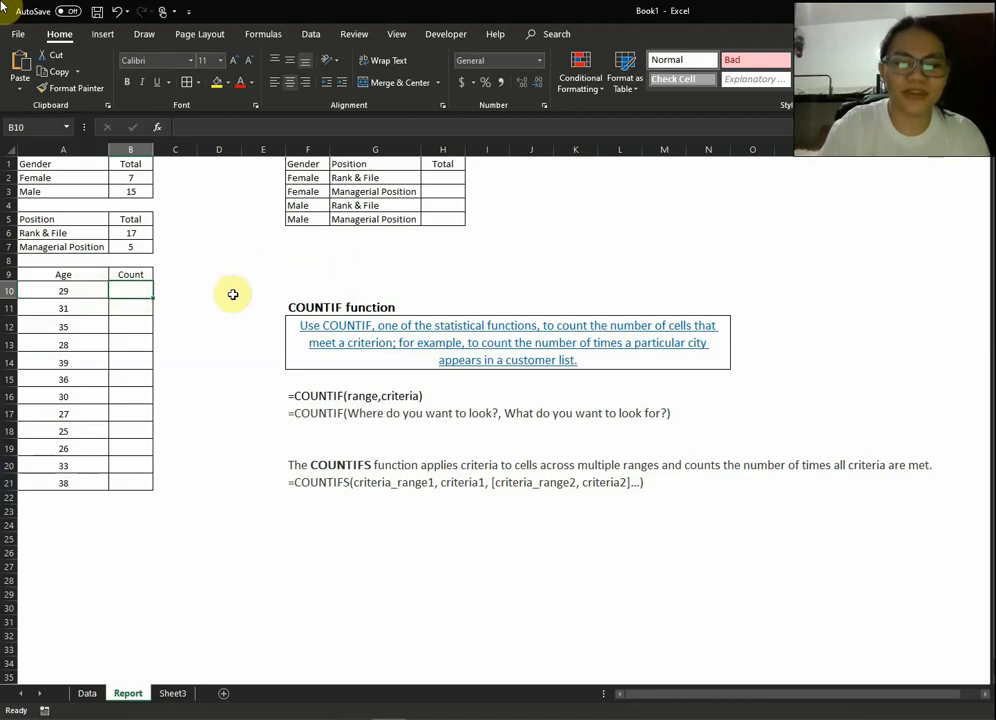
{"action": "type", "text": "=countif"}
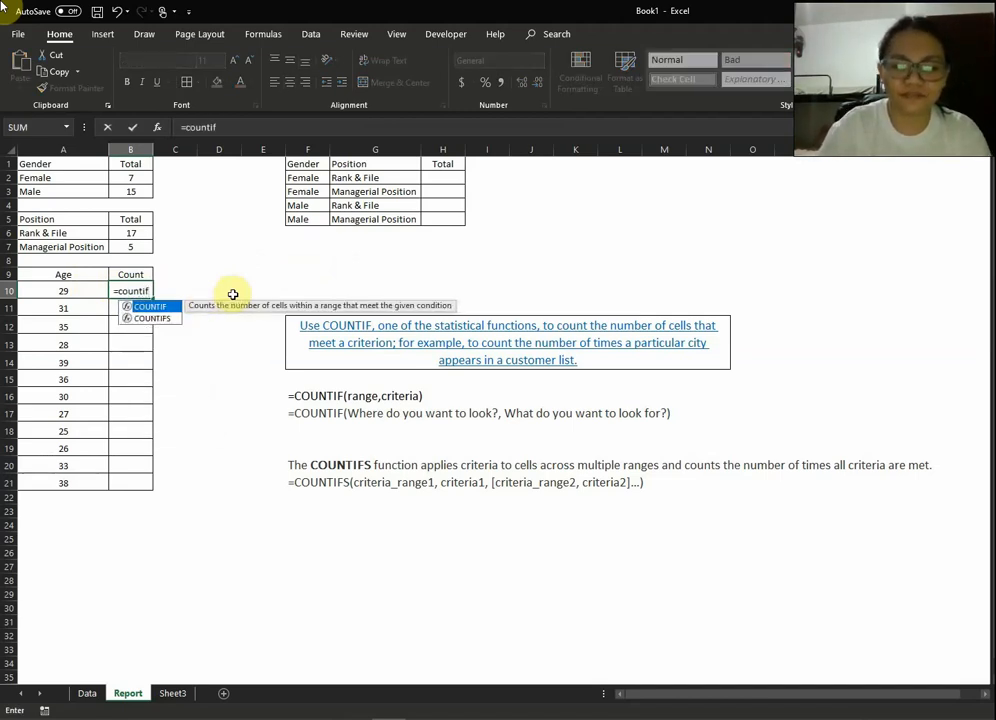
{"action": "type", "text": "("}
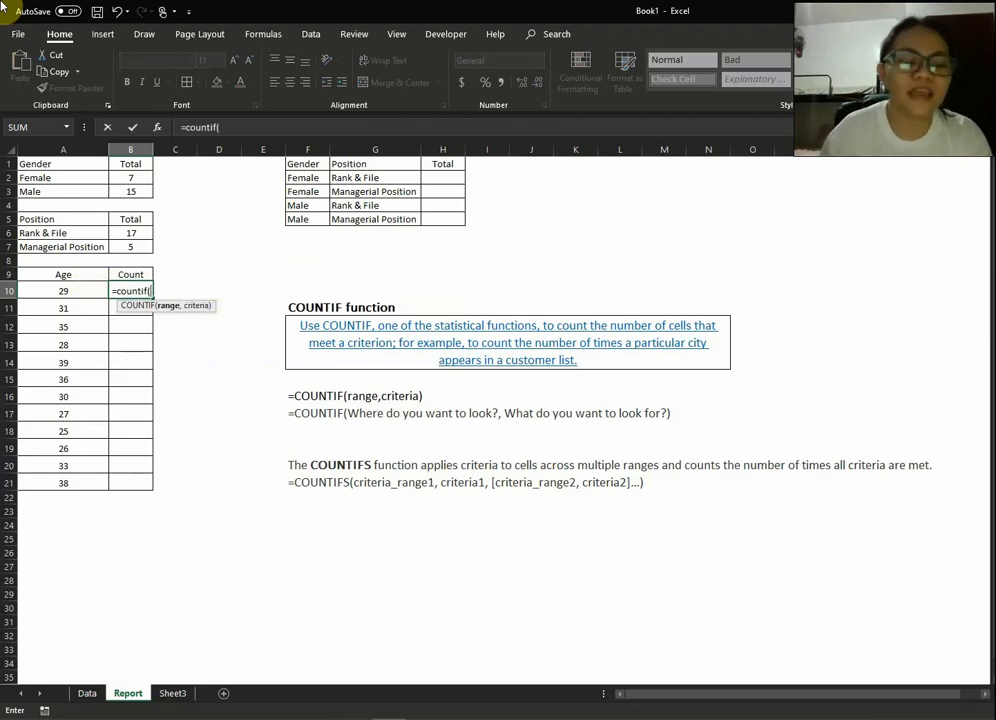
{"action": "left_click", "coordinate": [95, 697]}
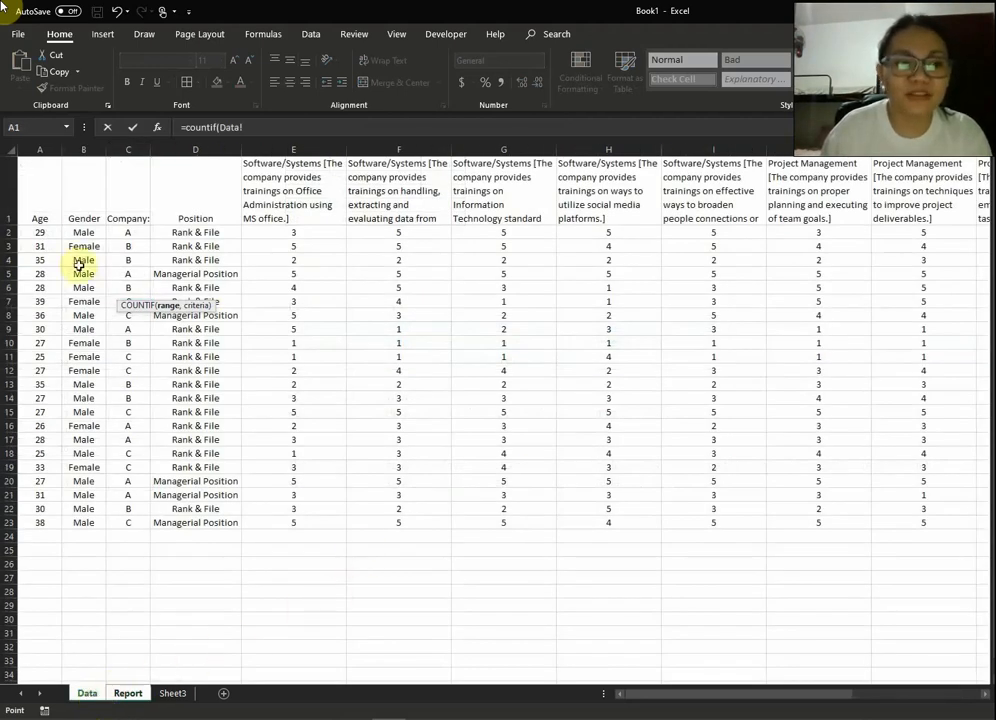
{"action": "left_click_drag", "start_coordinate": [40, 236], "coordinate": [46, 521]}
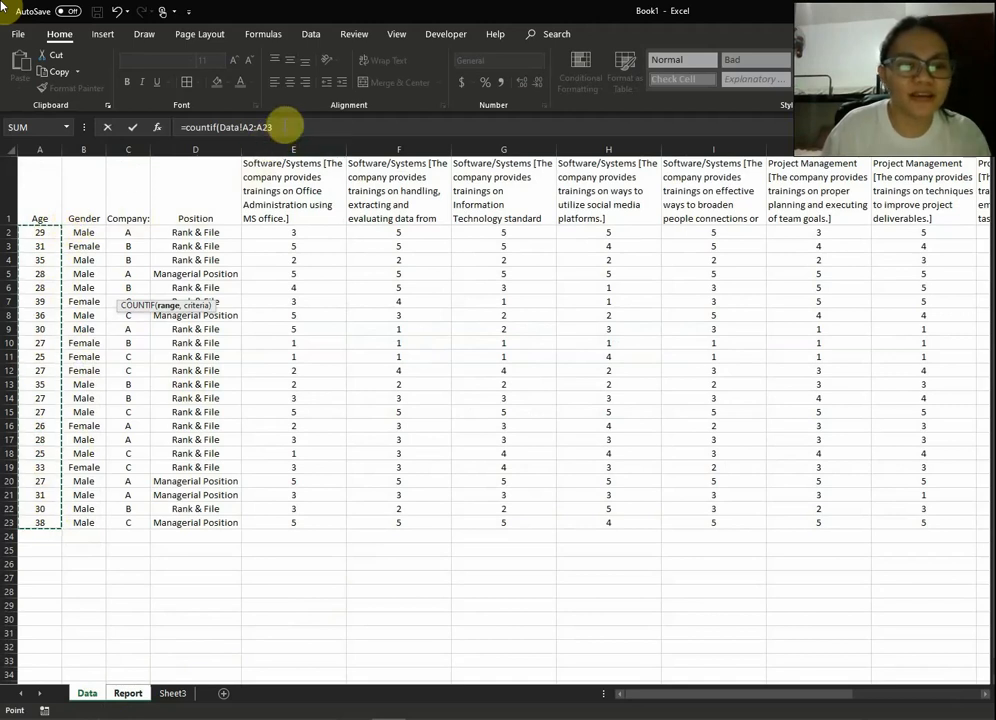
{"action": "key", "text": "F4"}
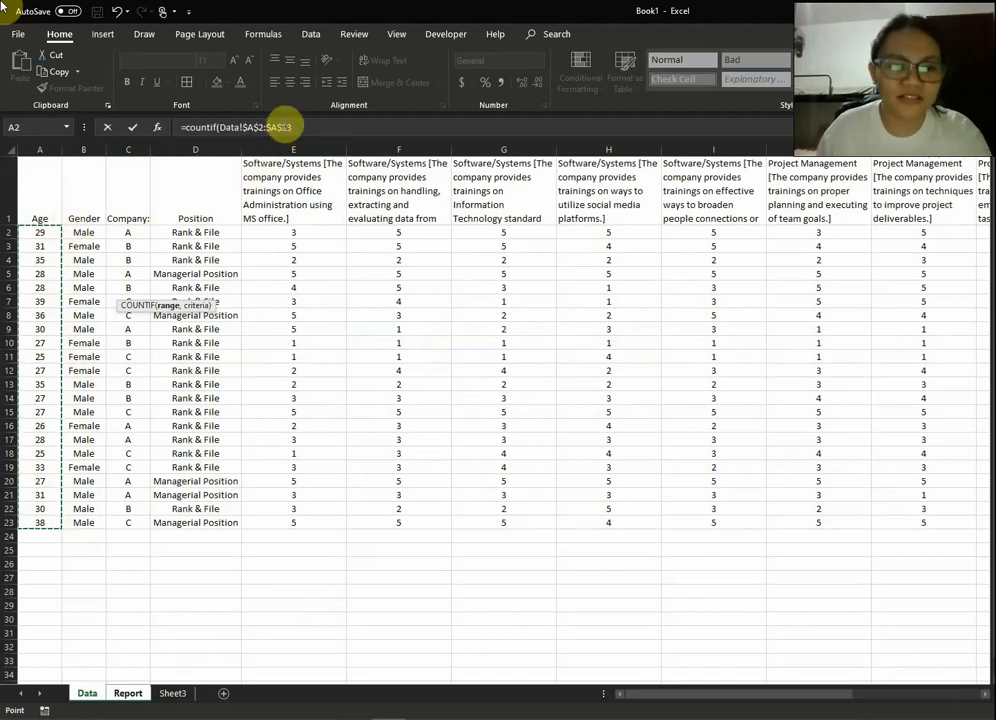
{"action": "left_click", "coordinate": [298, 127]}
- Complete the COUNTIF formula in B10 with the age in the Report sheet's A10 as the criteria
{"action": "type", "text": ","}
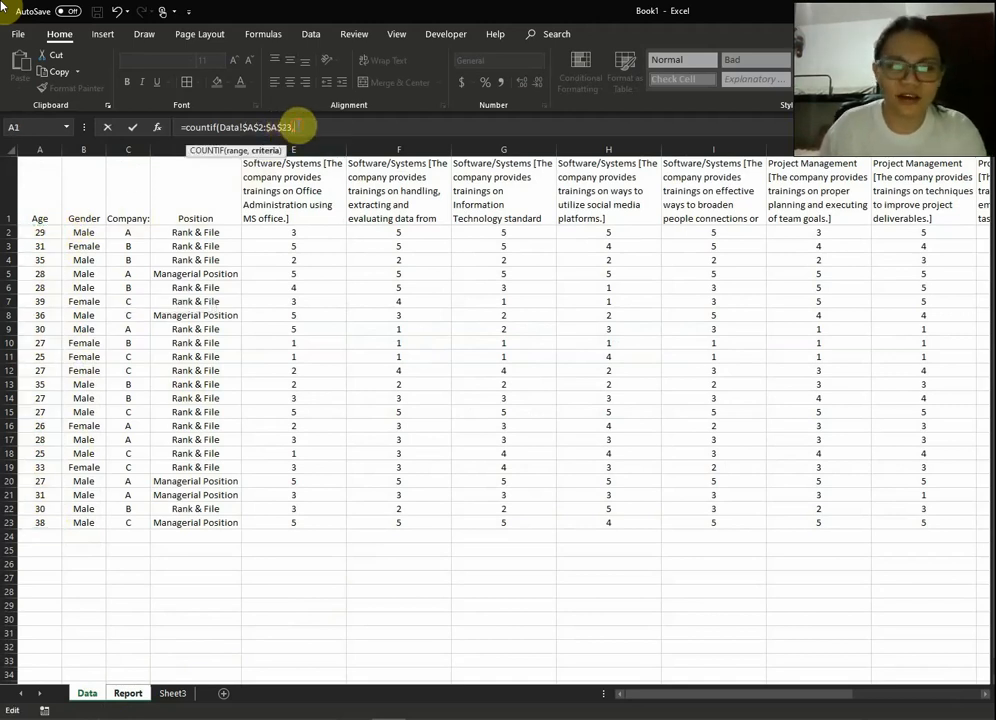
{"action": "left_click", "coordinate": [129, 693]}
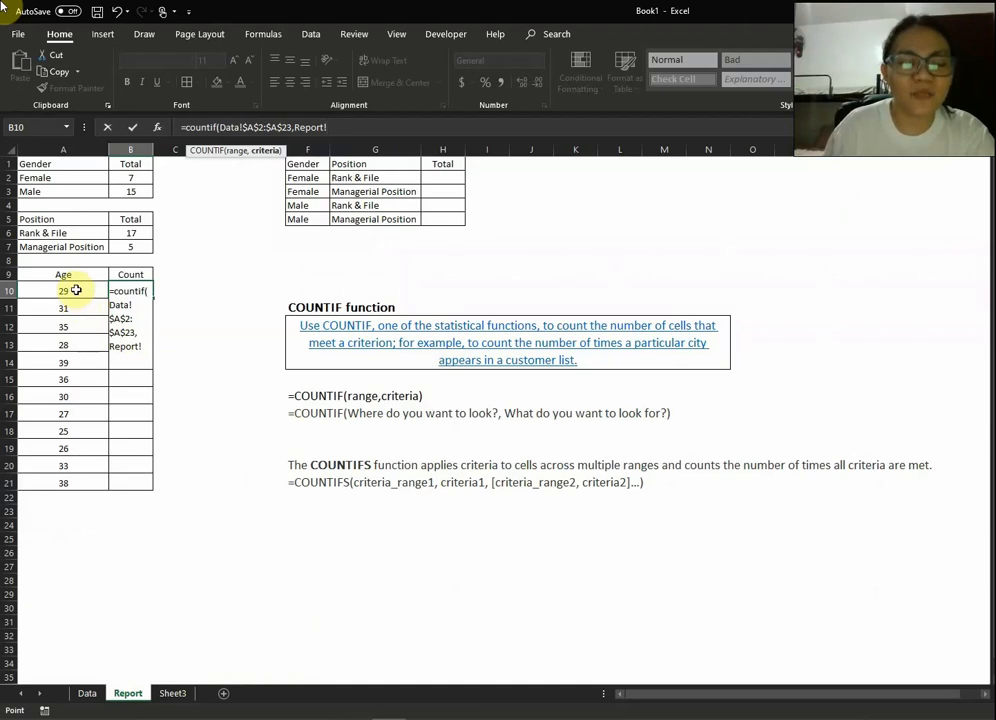
{"action": "left_click", "coordinate": [76, 290]}
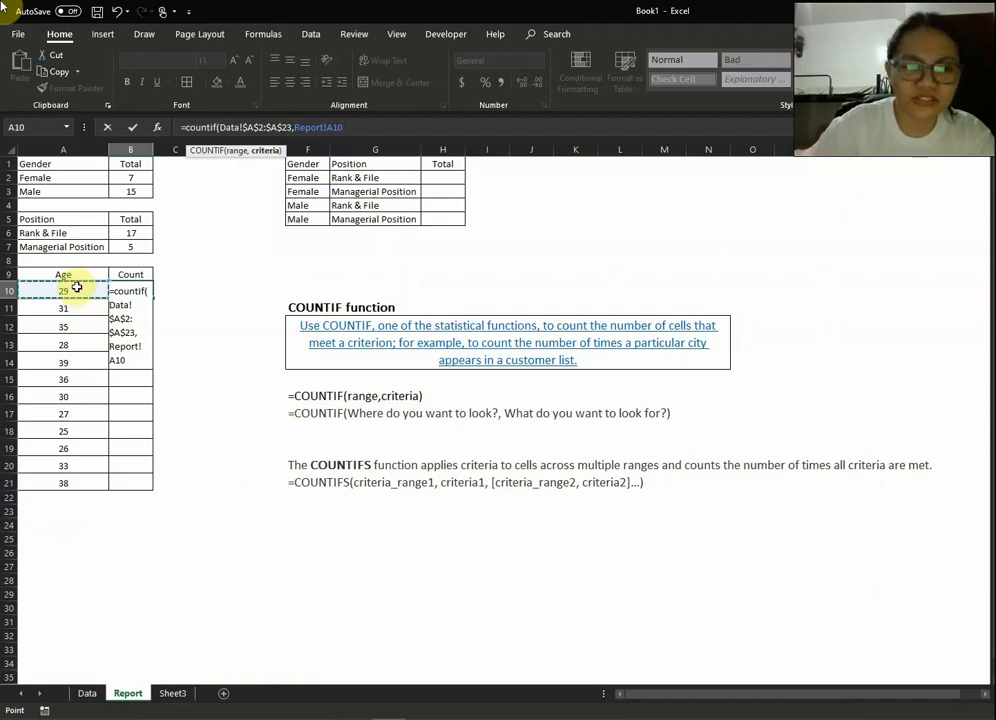
{"action": "type", "text": ")"}
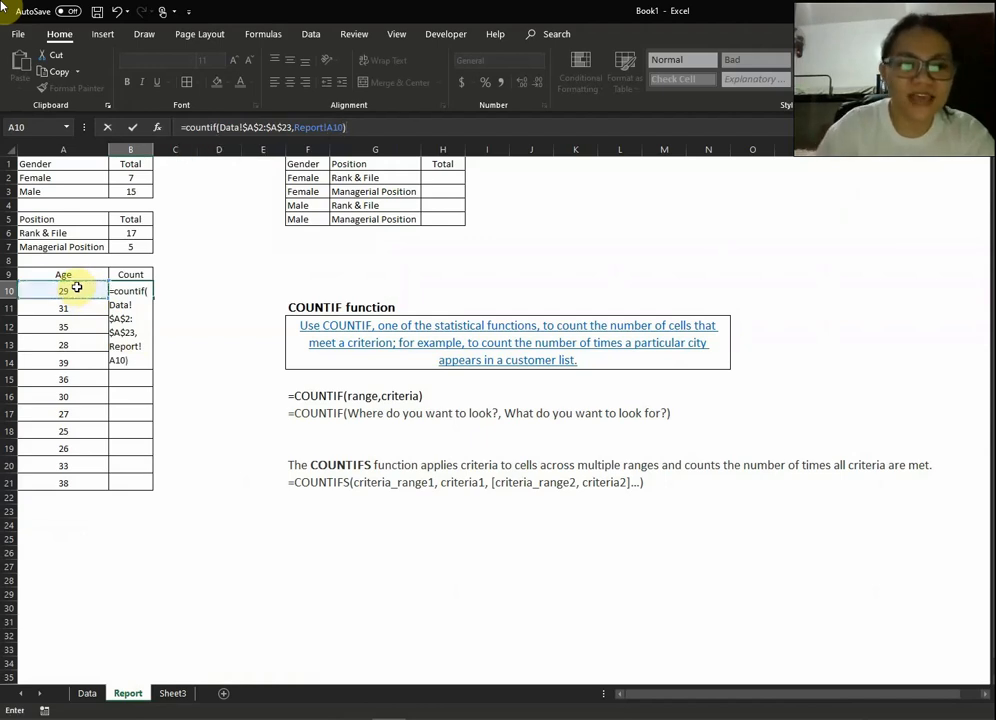
{"action": "key", "text": "Return"}
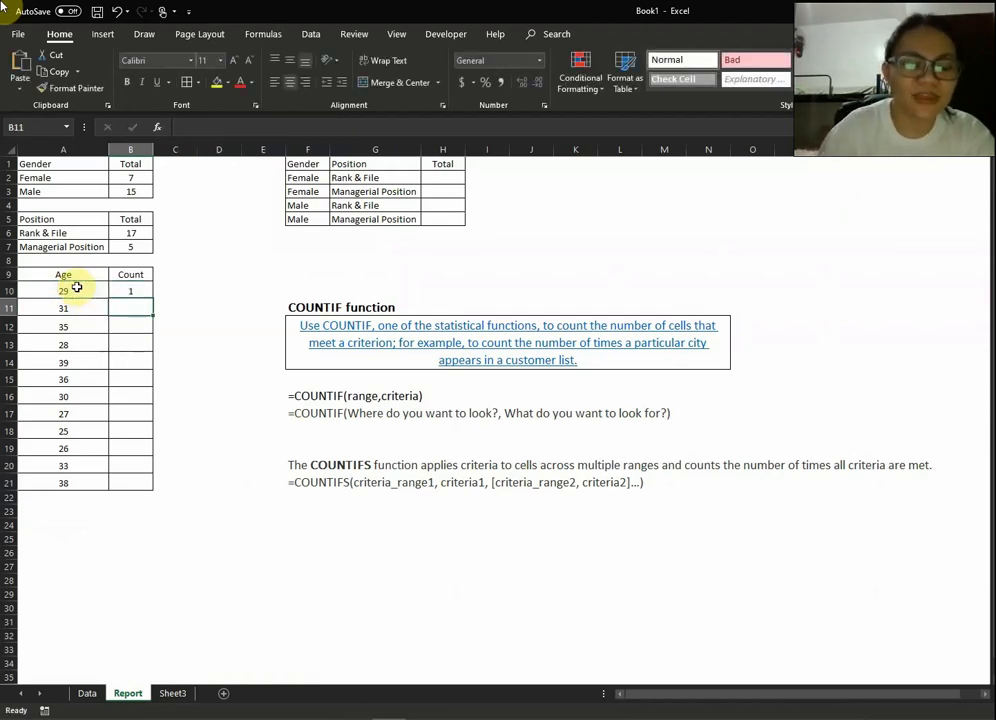
- Verify the count for age 29 against the Data sheet's Age column and return to the Report sheet
{"action": "left_click", "coordinate": [133, 287]}
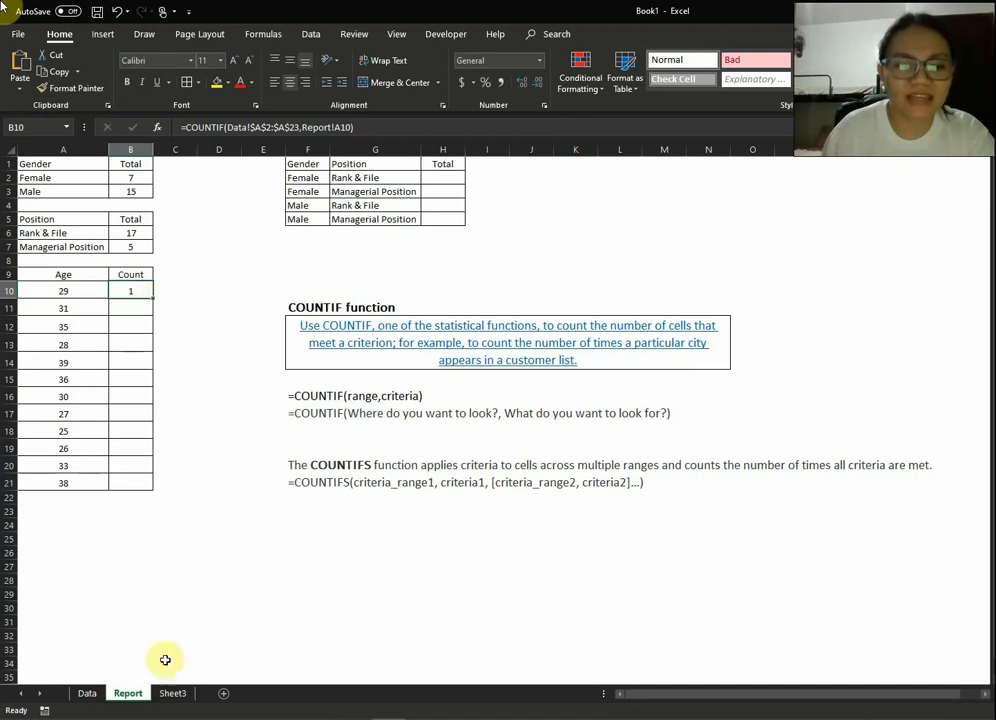
{"action": "left_click", "coordinate": [87, 693]}
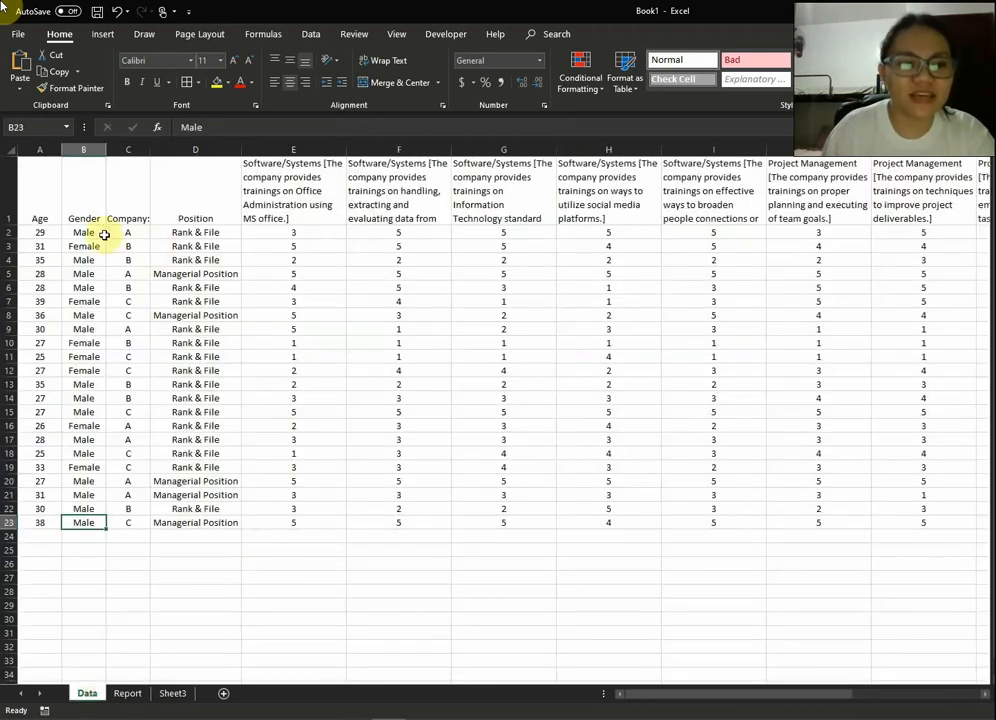
{"action": "left_click", "coordinate": [42, 236]}
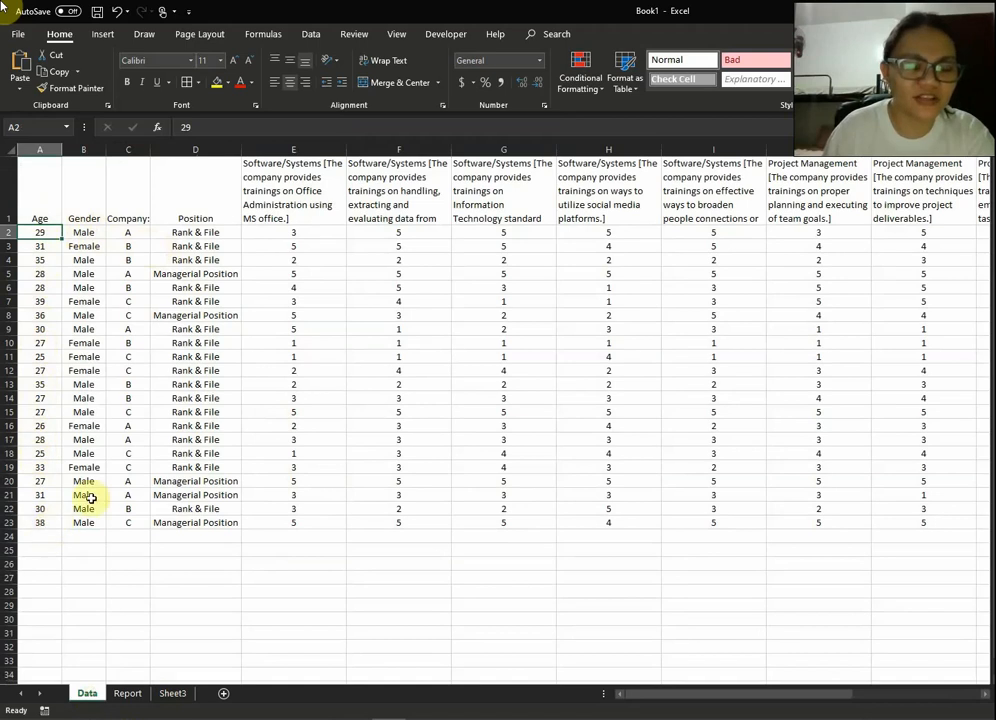
{"action": "left_click", "coordinate": [127, 693]}
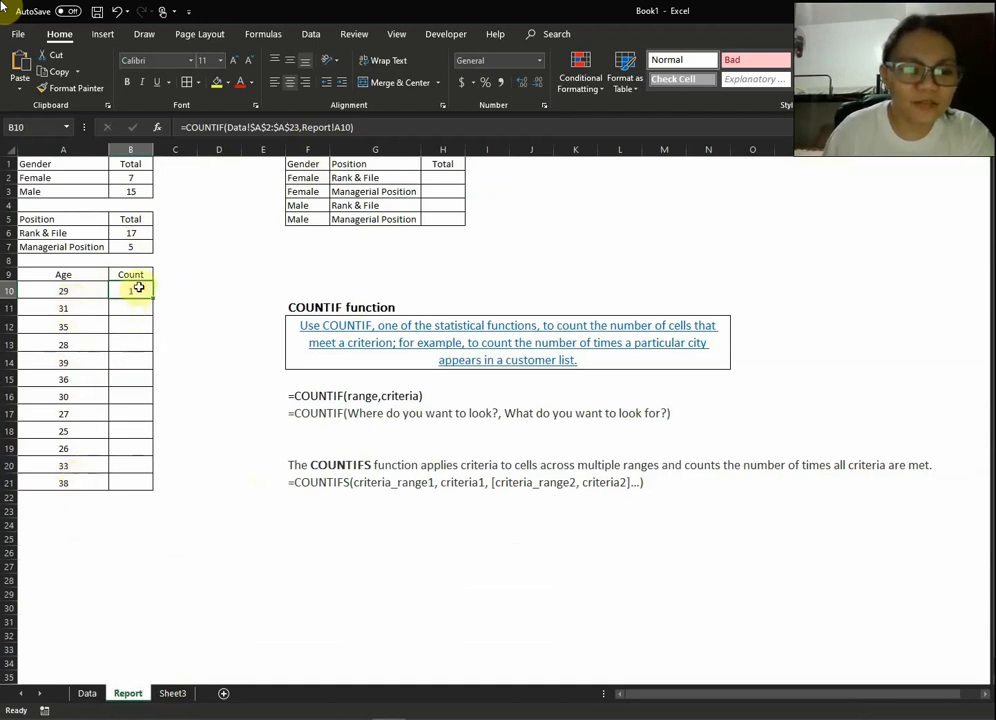
- Copy the age count formula in B10 down through B21 and review the filled Count column
{"action": "left_click_drag", "start_coordinate": [153, 300], "coordinate": [151, 489]}
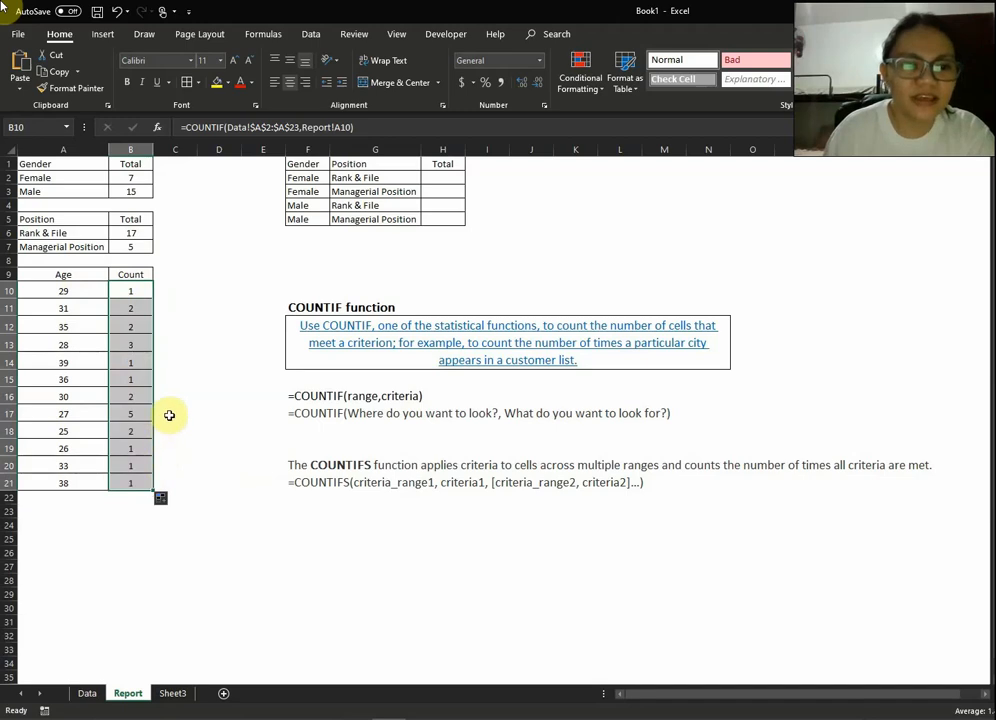
{"action": "left_click", "coordinate": [195, 340]}
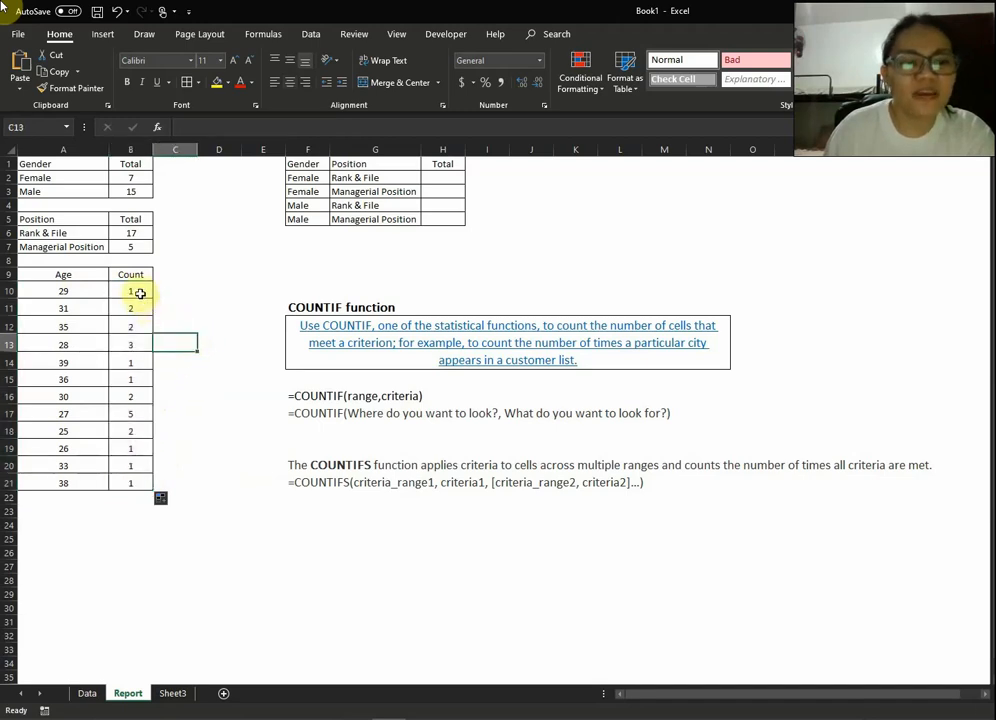
{"action": "left_click_drag", "start_coordinate": [139, 292], "coordinate": [131, 481]}
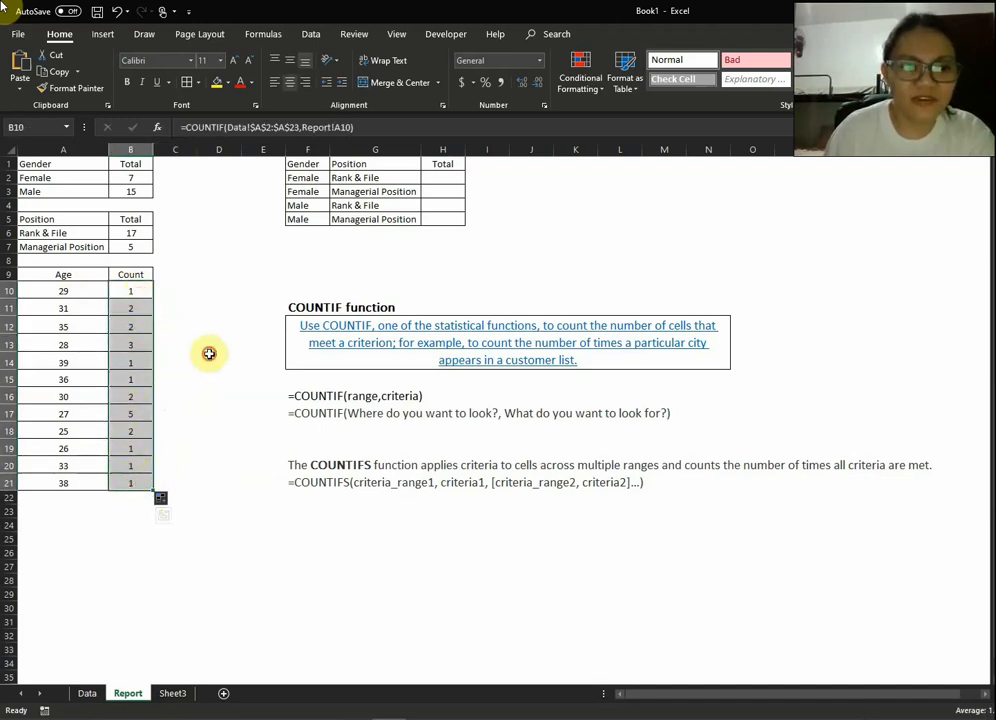
{"action": "left_click", "coordinate": [210, 357]}
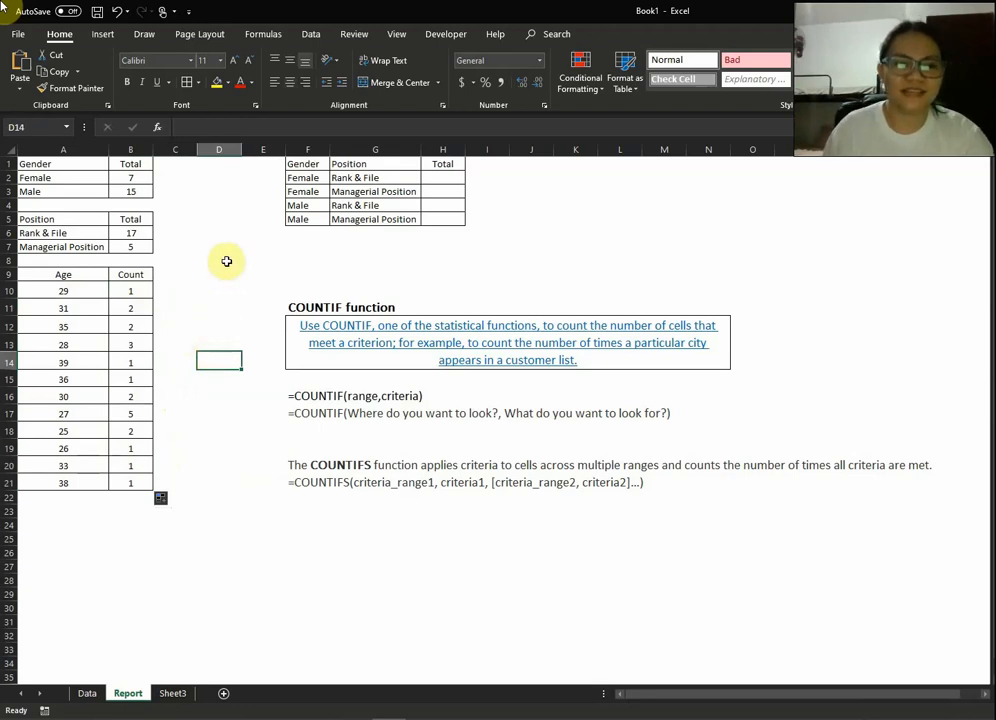
- Review the age count formula in B10 and the COUNTIFS syntax note in F21 of the Report sheet
{"action": "left_click", "coordinate": [133, 292]}
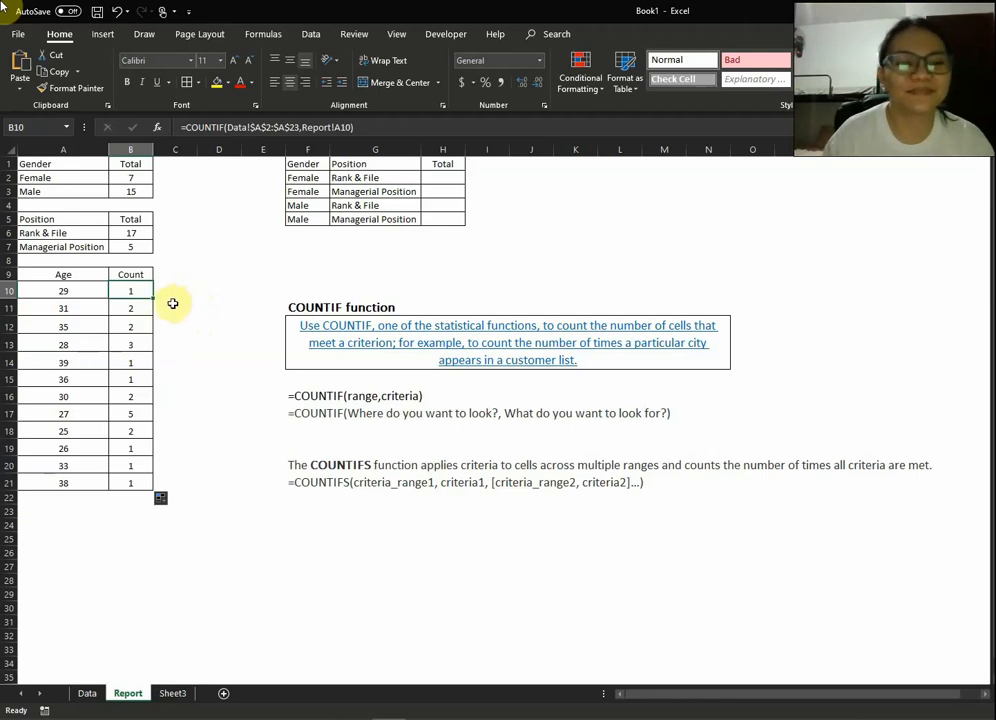
{"action": "left_click", "coordinate": [210, 290]}
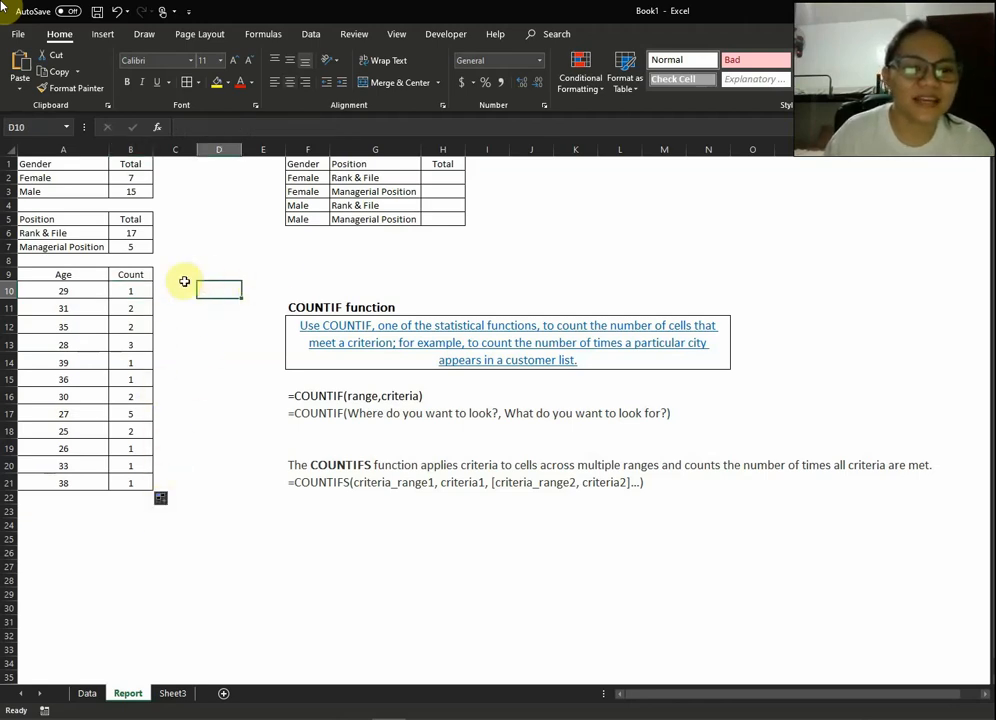
{"action": "left_click", "coordinate": [446, 260]}
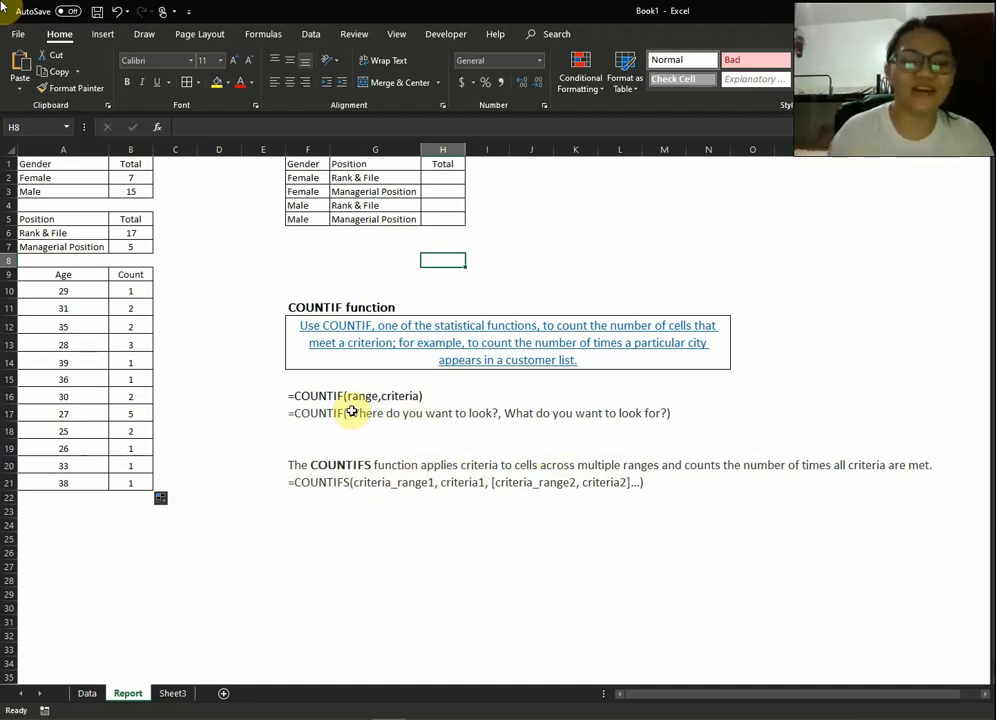
{"action": "left_click", "coordinate": [380, 487]}
{"action": "left_click", "coordinate": [307, 495]}
{"action": "left_click", "coordinate": [311, 483]}
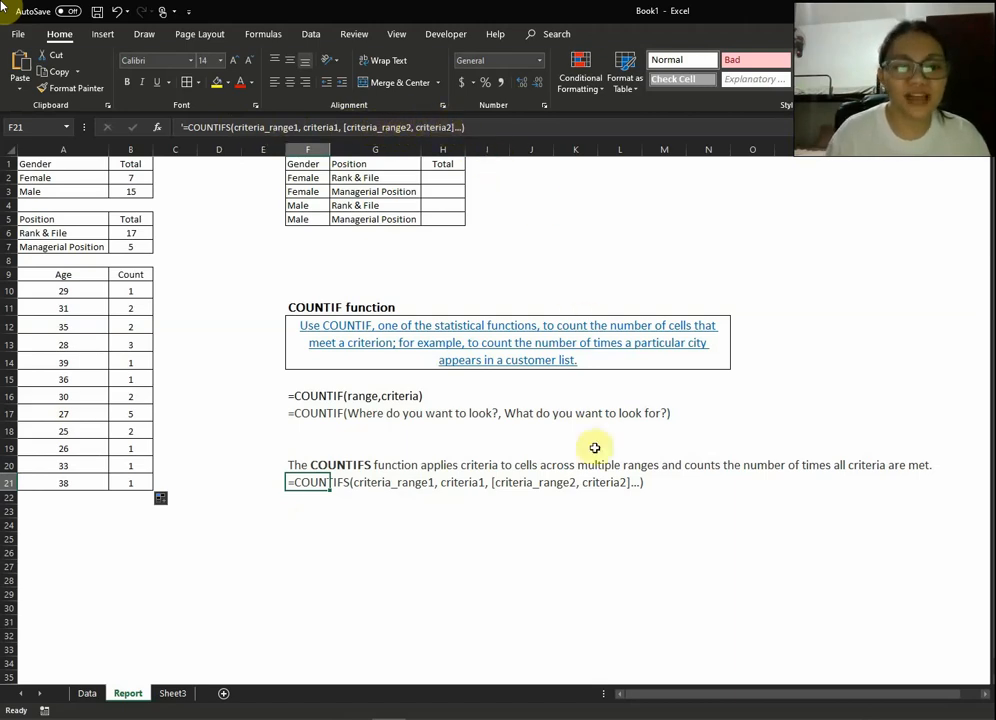
{"action": "key", "text": "Return"}
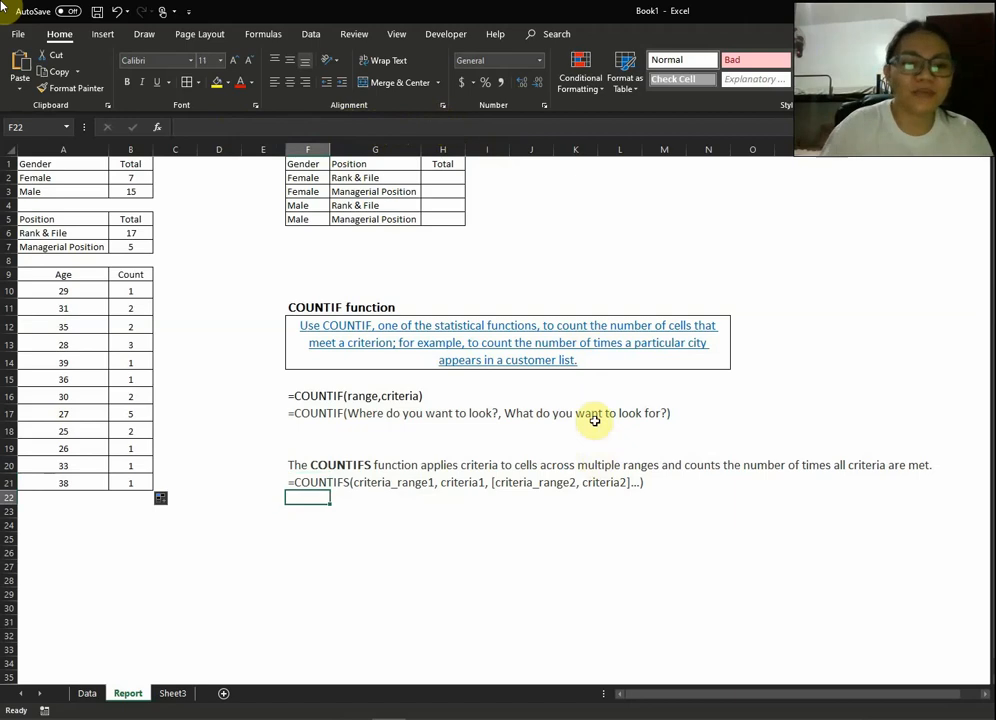
{"action": "left_click", "coordinate": [533, 207]}
- Start a COUNTIFS formula in H2, using the Data sheet's Gender entries B2:B23 as the absolute first criteria range
{"action": "left_click", "coordinate": [443, 178]}
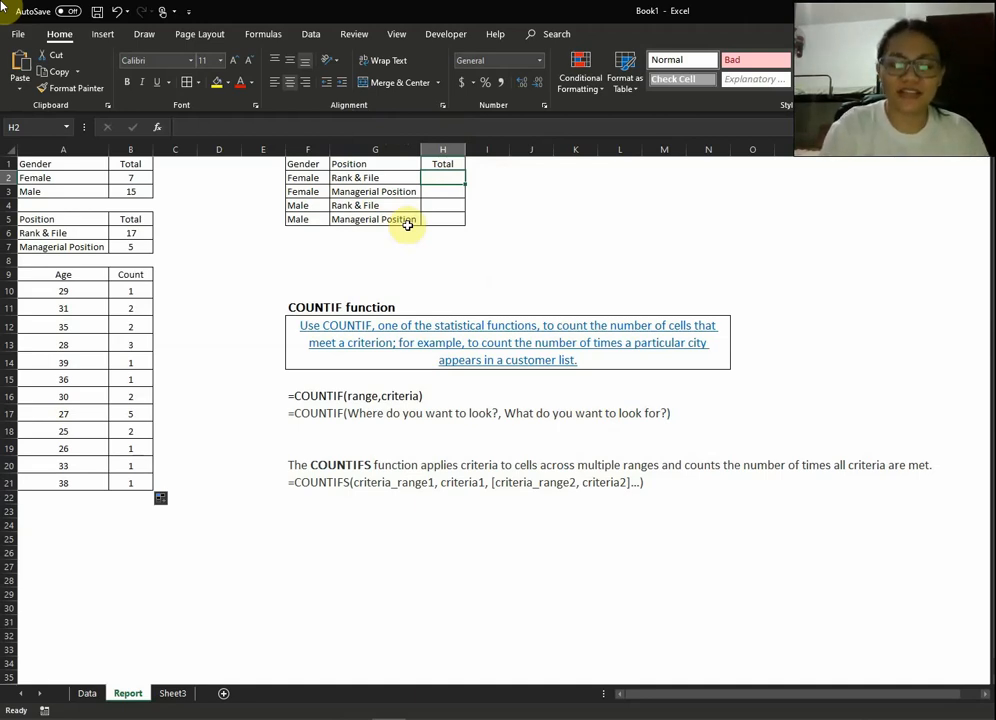
{"action": "type", "text": "="}
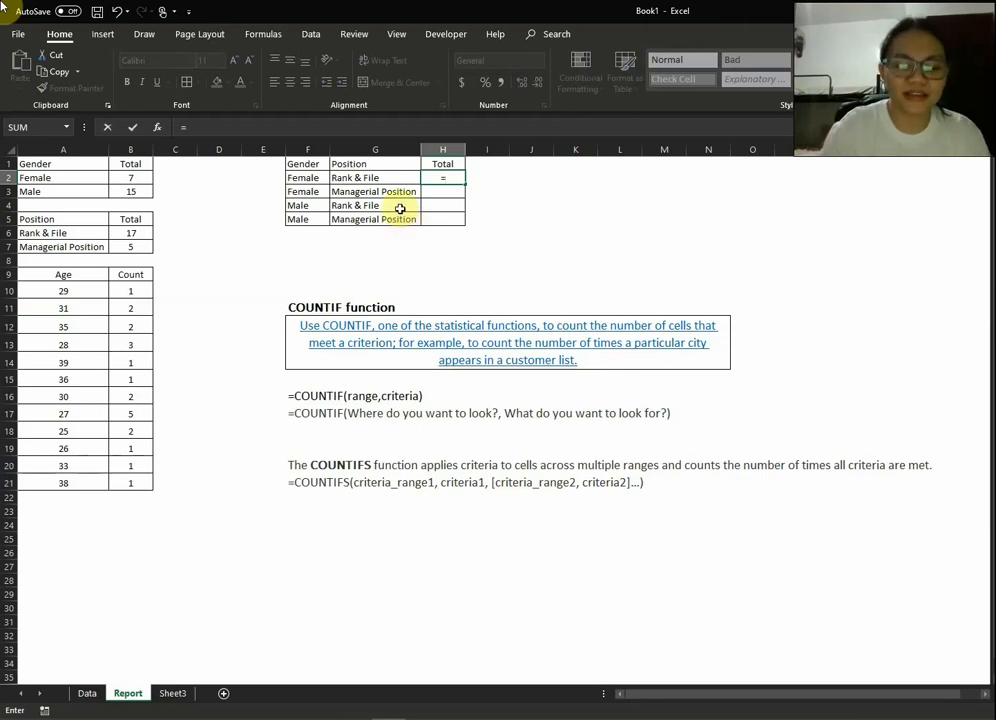
{"action": "type", "text": "countif("}
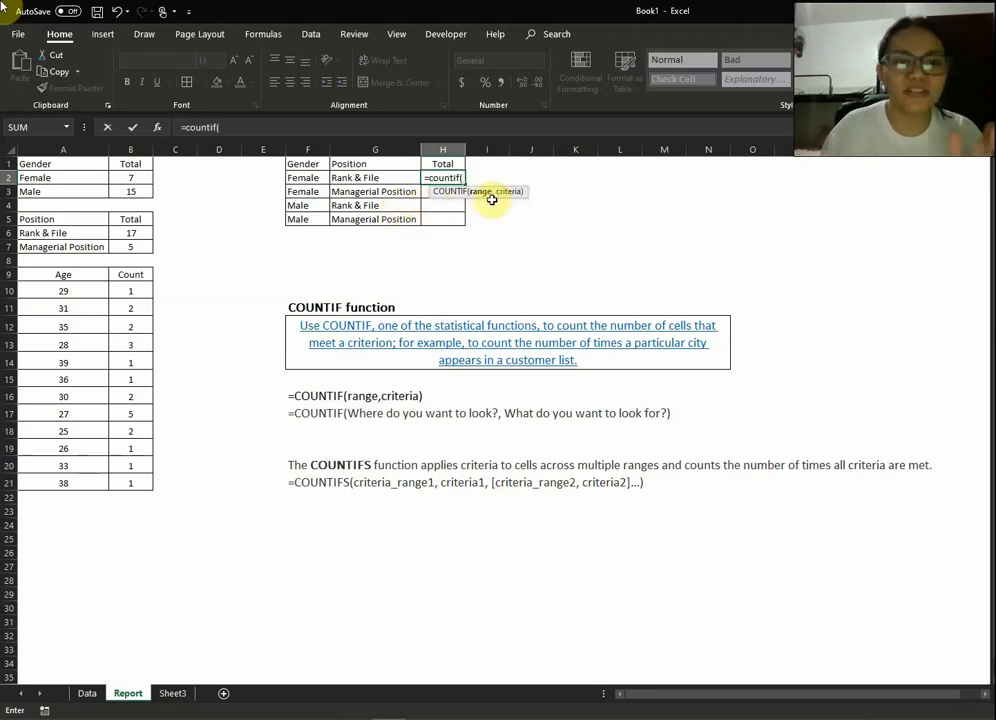
{"action": "key", "text": "BackSpace"}
{"action": "type", "text": "s("}
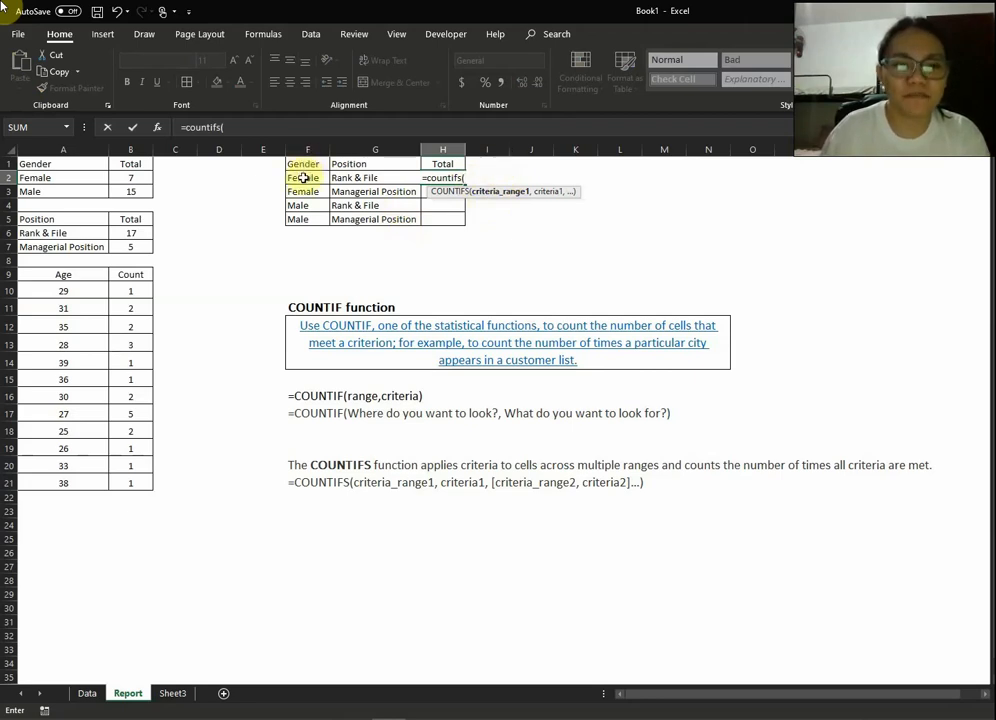
{"action": "left_click", "coordinate": [87, 693]}
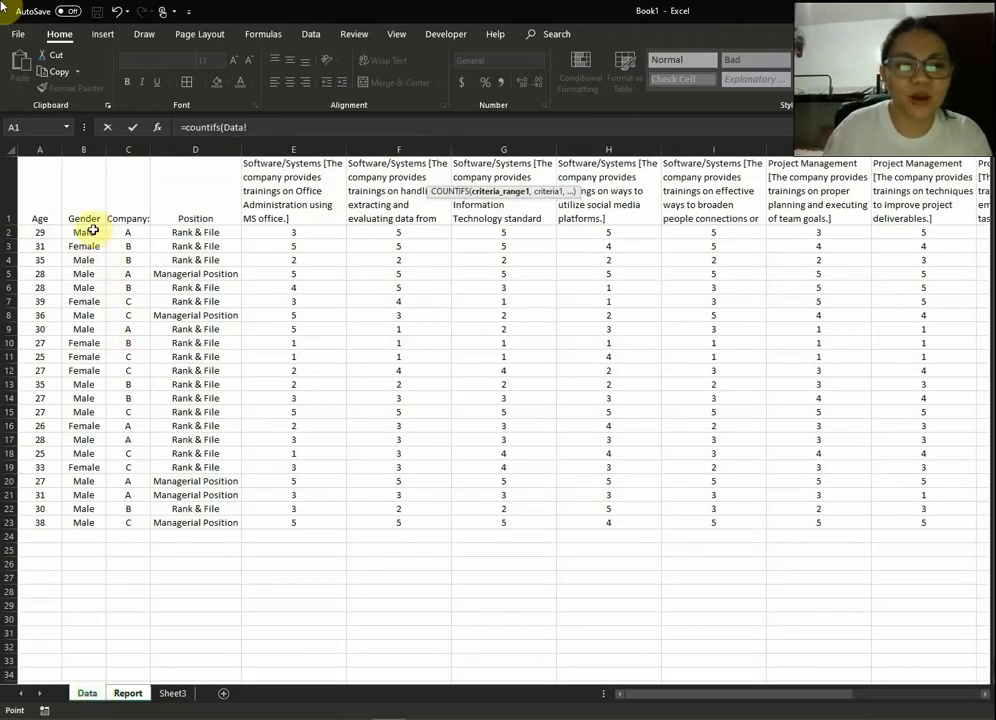
{"action": "left_click_drag", "start_coordinate": [92, 231], "coordinate": [85, 519]}
{"action": "key", "text": "F4"}
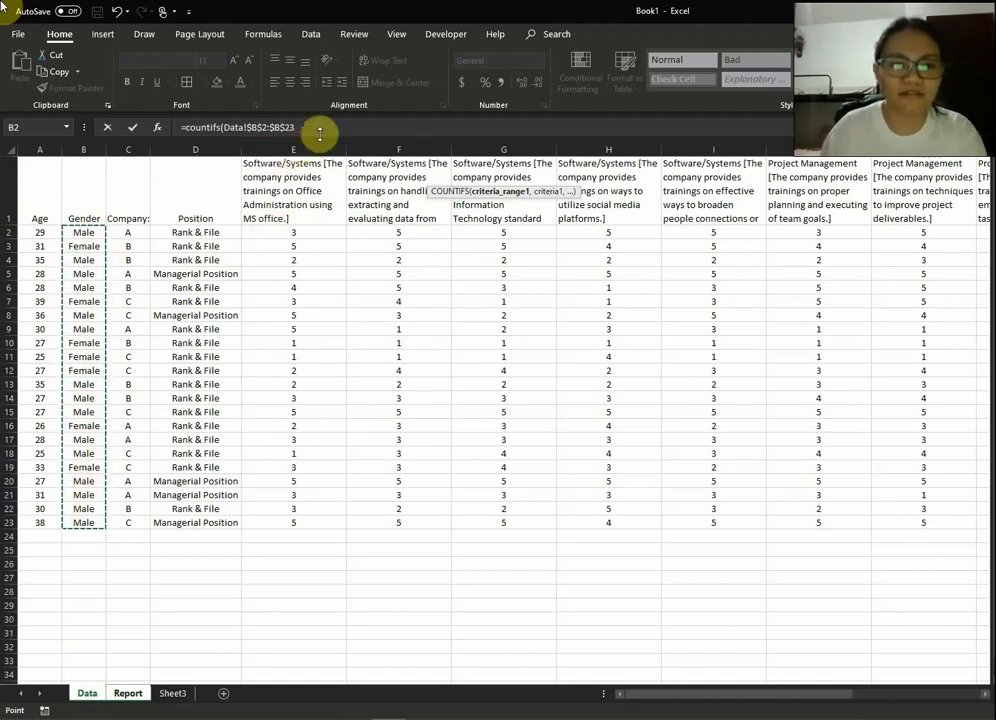
{"action": "type", "text": ","}
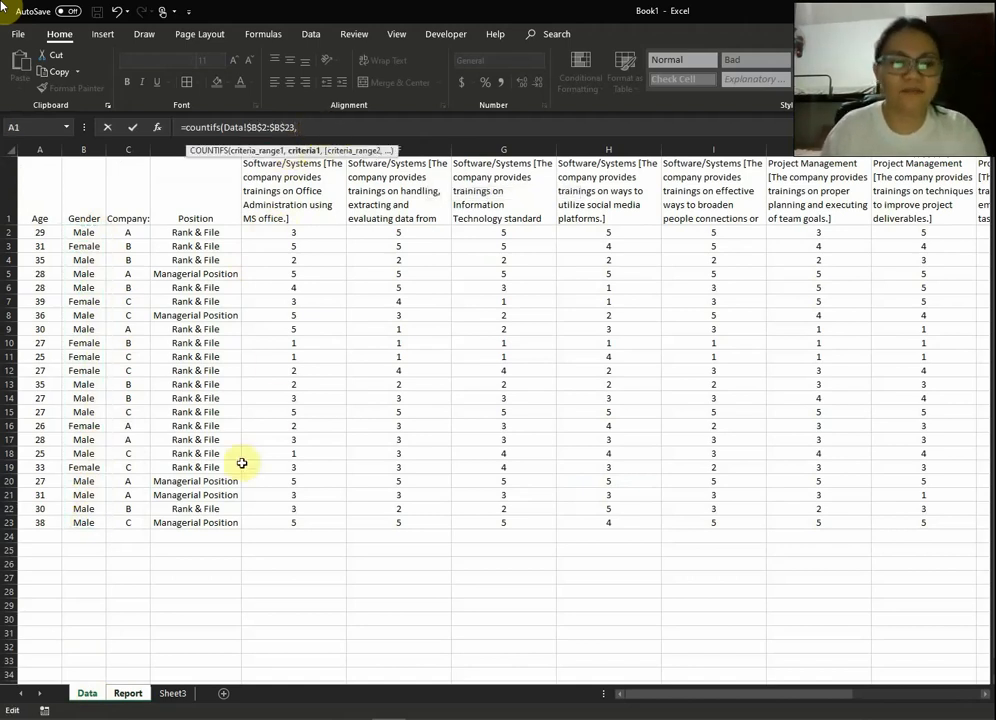
- Add the Report sheet's F2 as the first criterion and the Data sheet's Position entries D2:D23 as the absolute second range
{"action": "left_click", "coordinate": [127, 693]}
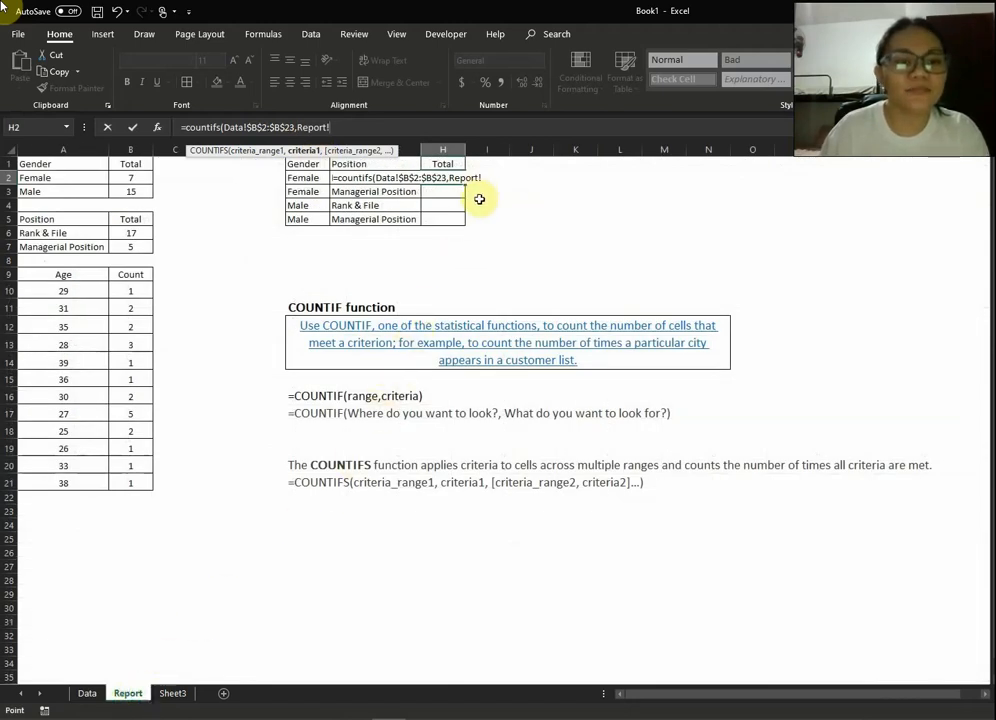
{"action": "left_click", "coordinate": [306, 178]}
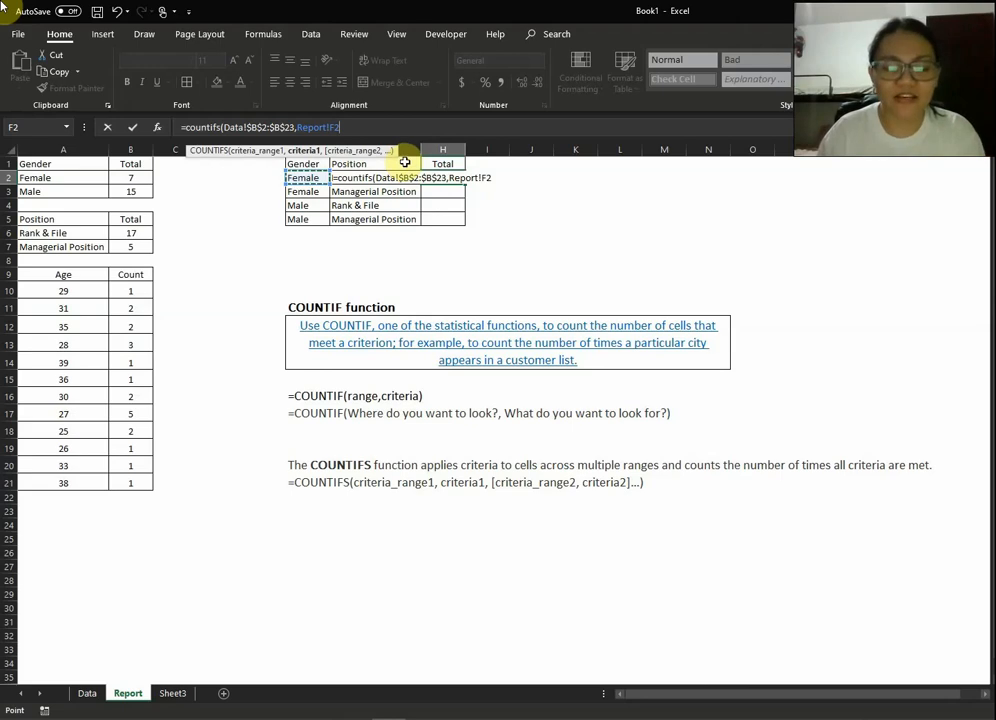
{"action": "type", "text": ","}
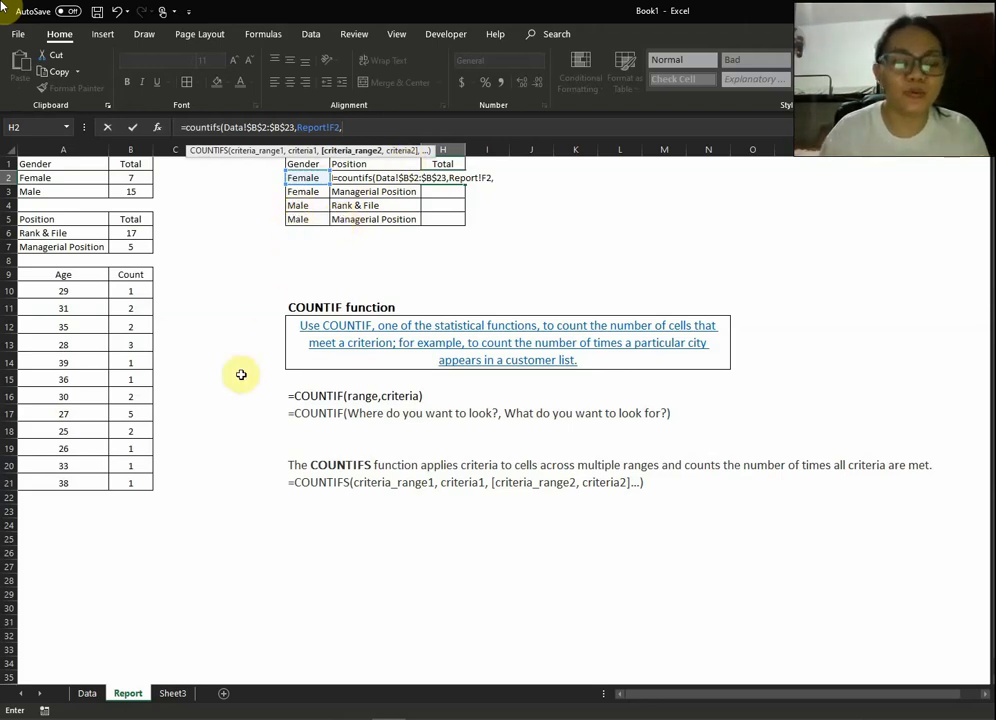
{"action": "left_click", "coordinate": [87, 693]}
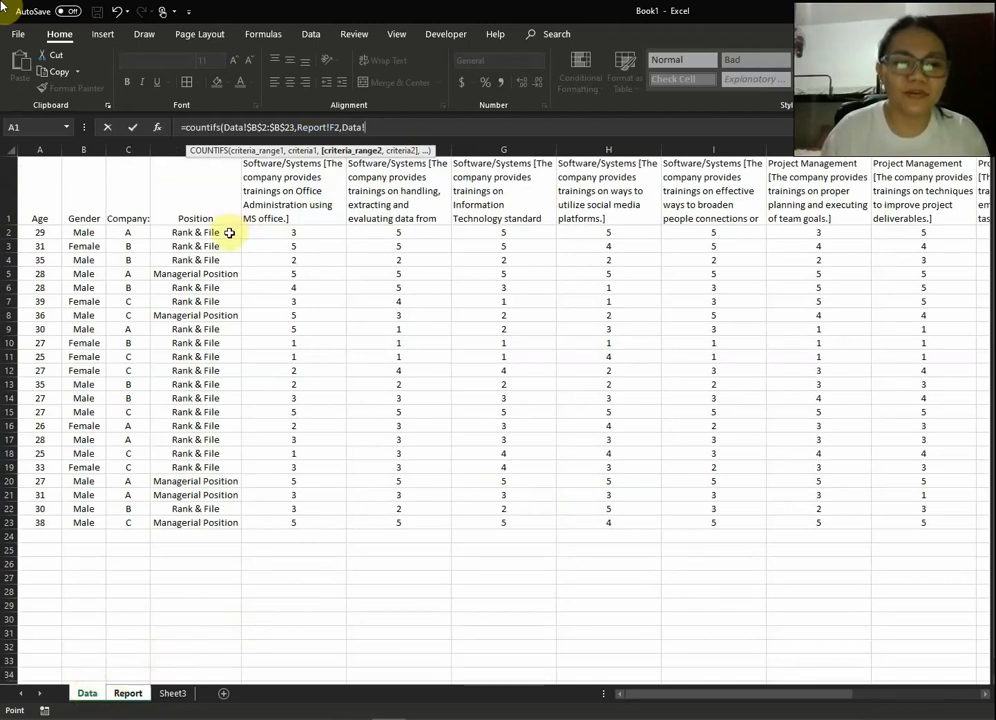
{"action": "left_click_drag", "start_coordinate": [229, 232], "coordinate": [219, 505]}
{"action": "key", "text": "F4"}
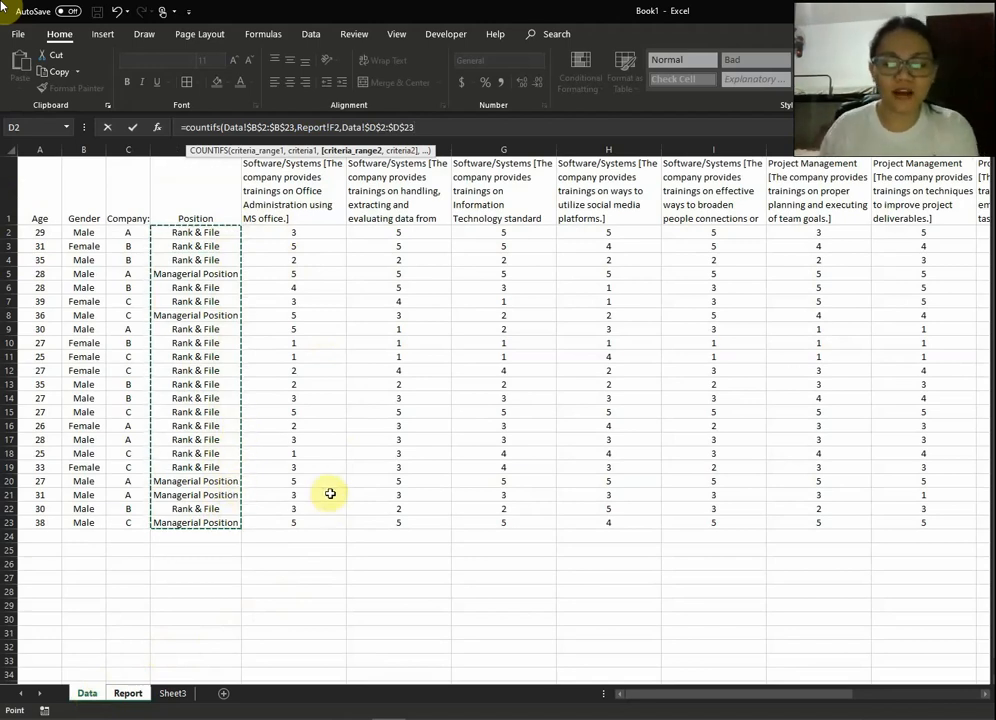
{"action": "type", "text": ","}
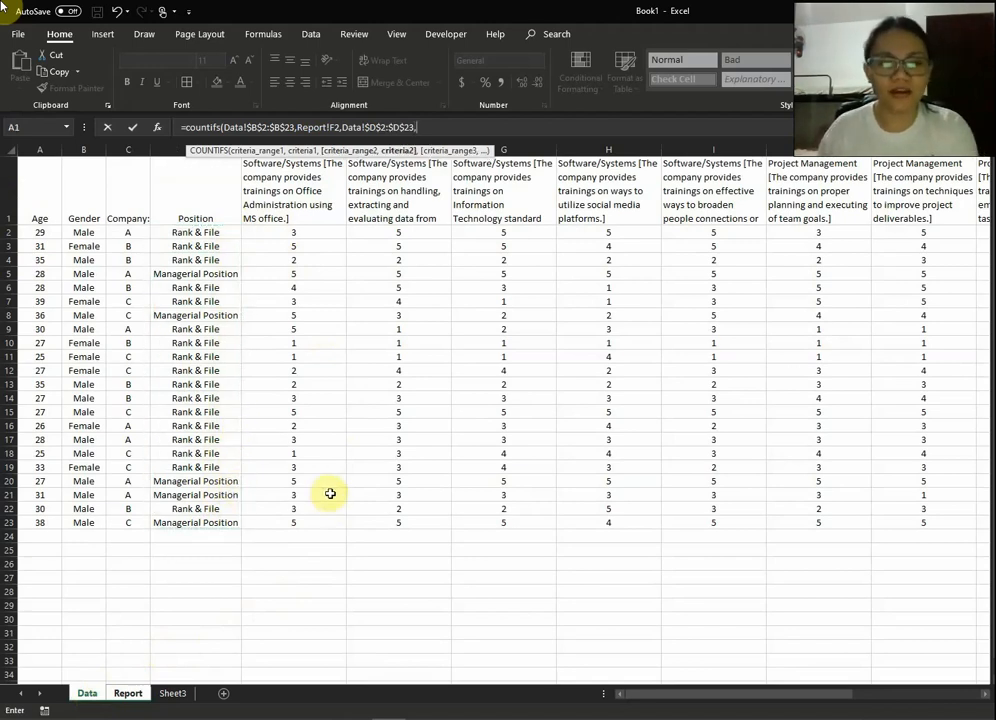
- Complete the COUNTIFS formula in H2 with the position in the Report sheet's G2 as the second criterion
{"action": "left_click", "coordinate": [130, 694]}
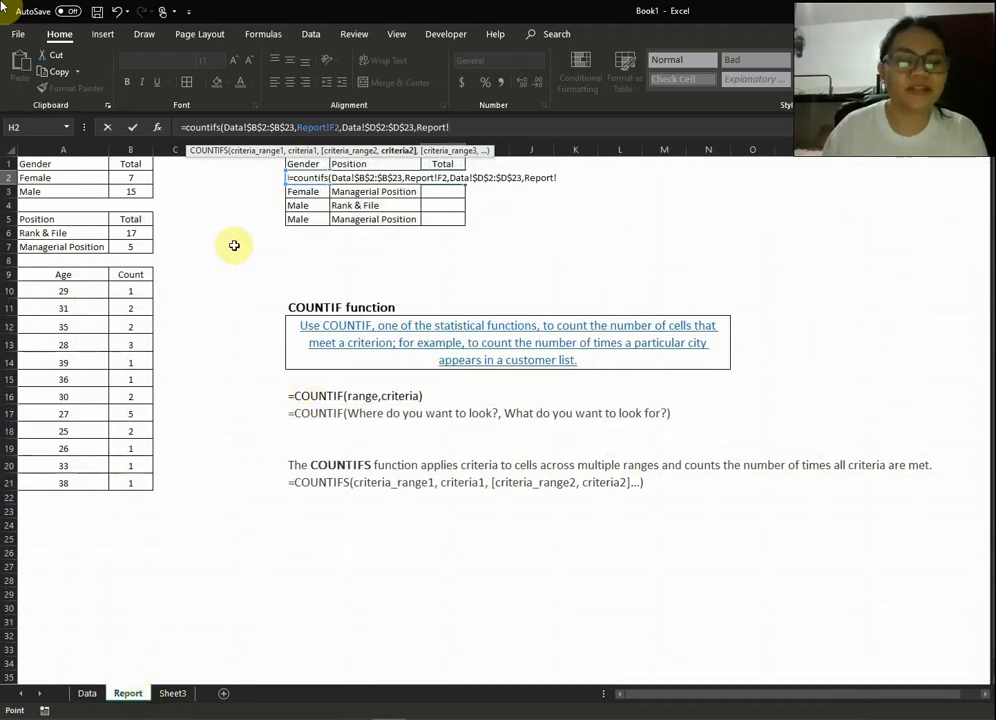
{"action": "left_click", "coordinate": [390, 176]}
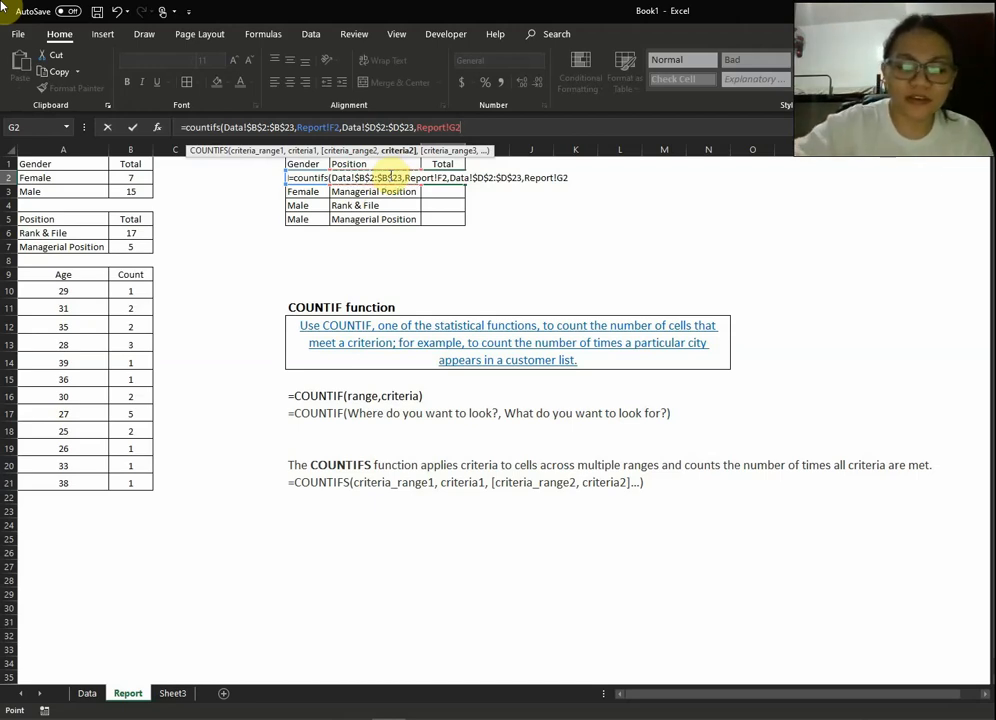
{"action": "type", "text": ")"}
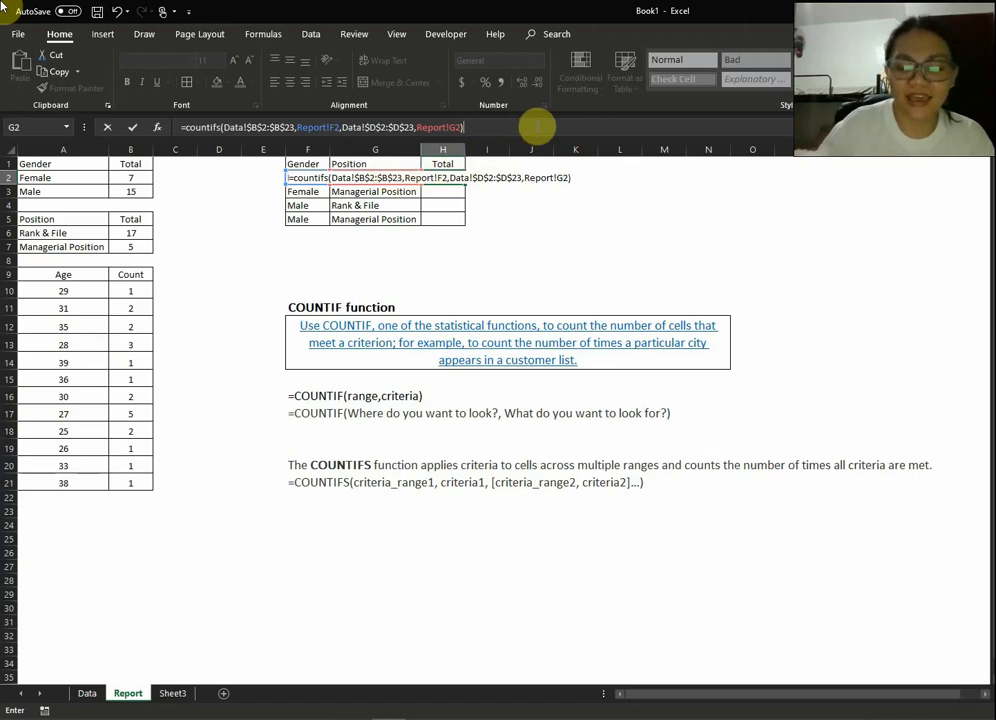
{"action": "key", "text": "Return"}
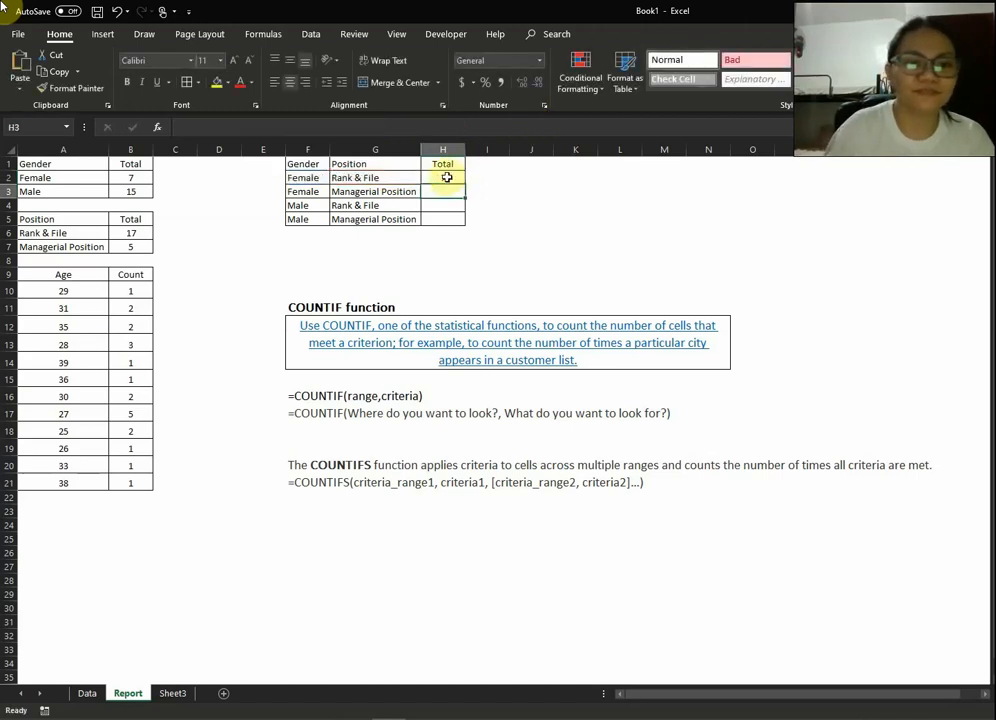
{"action": "left_click", "coordinate": [440, 178]}
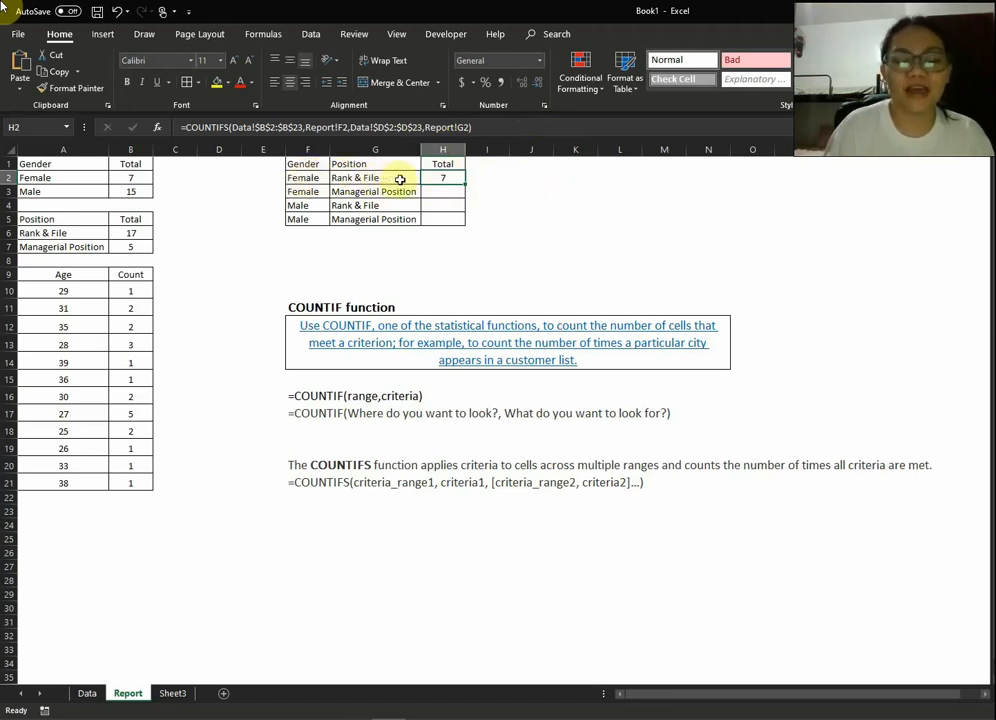
- Copy the COUNTIFS formula in H2 down through H5 to total the remaining gender-position combinations
{"action": "left_click", "coordinate": [540, 178]}
{"action": "left_click", "coordinate": [457, 179]}
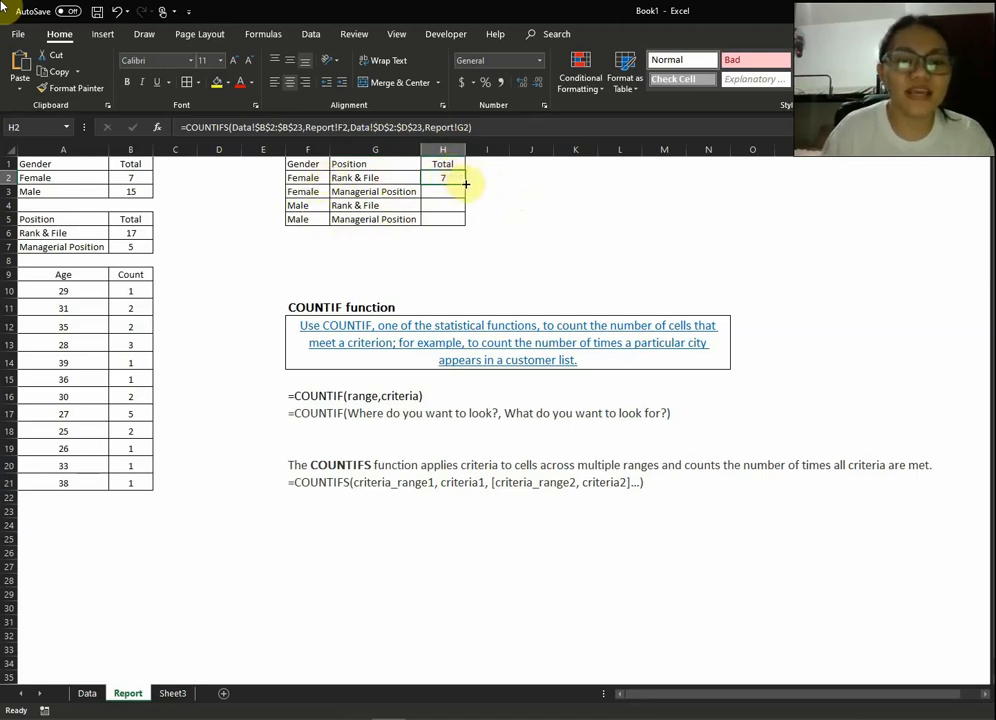
{"action": "left_click_drag", "start_coordinate": [465, 184], "coordinate": [456, 222]}
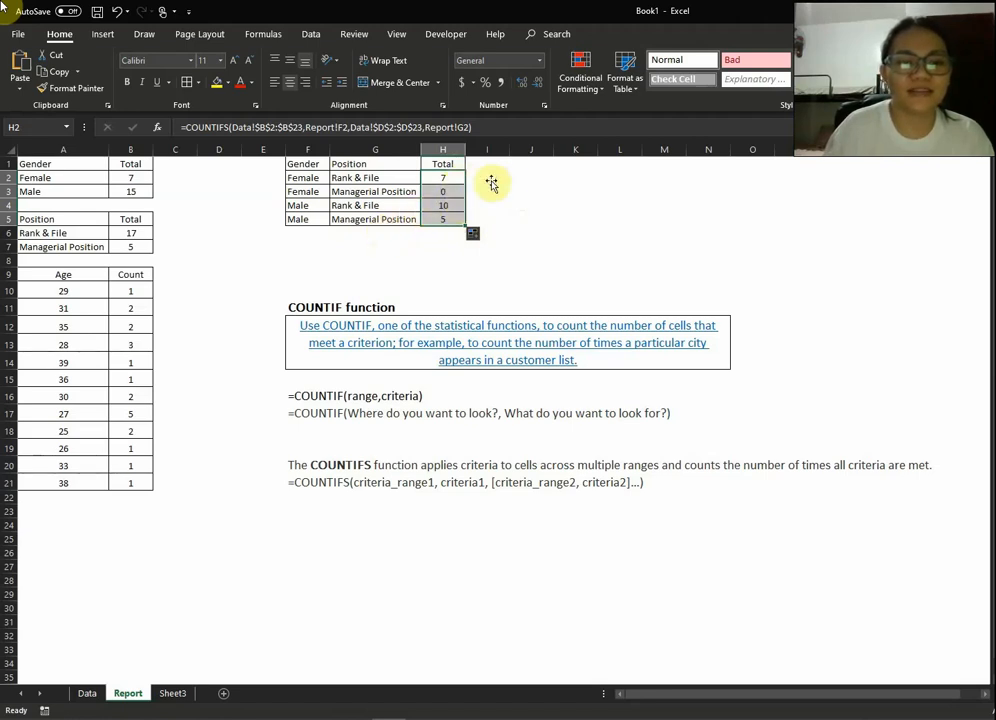
{"action": "left_click", "coordinate": [531, 178]}
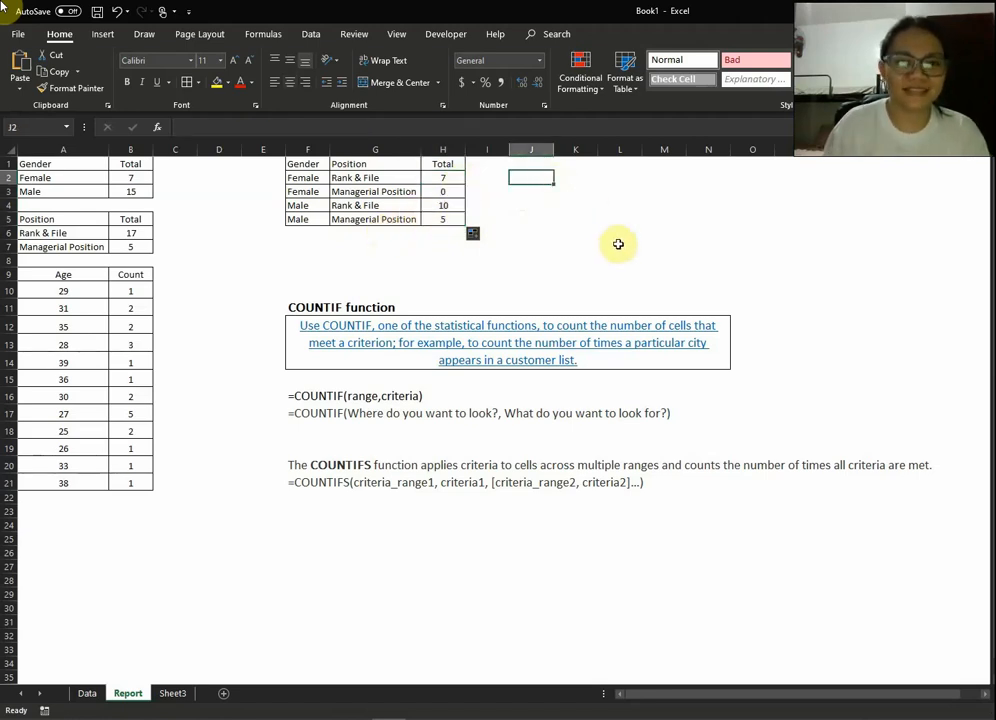